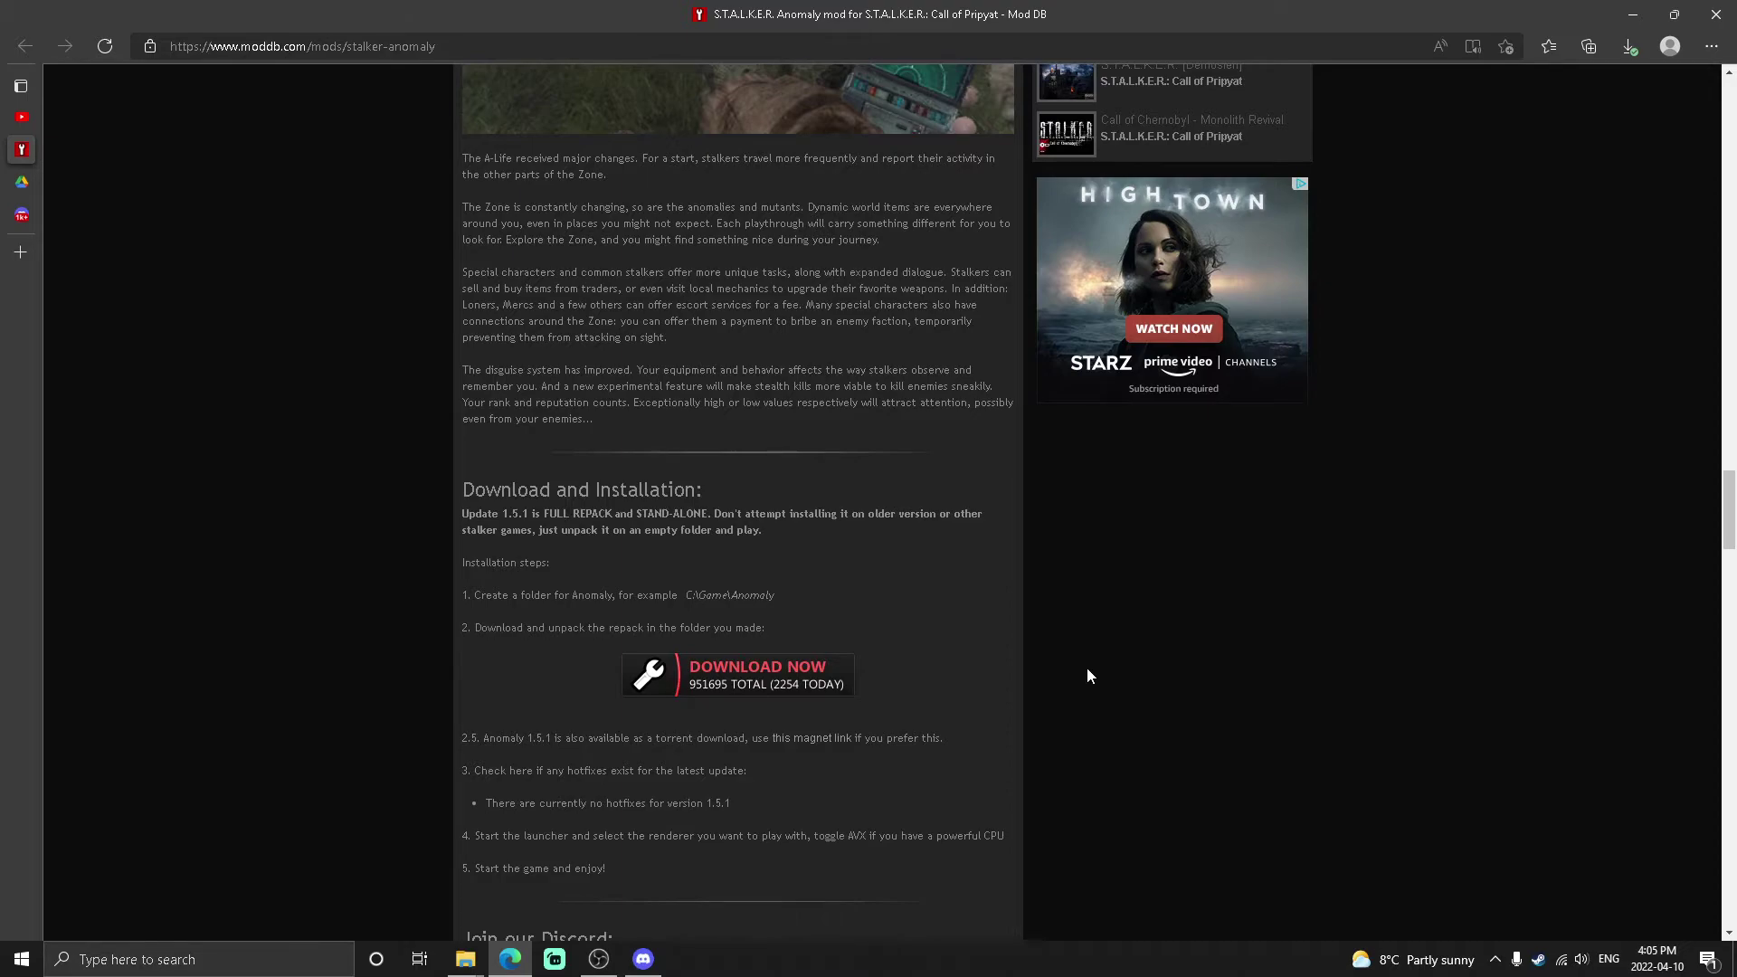
scroll(1087, 675, up, 2)
scroll(1071, 674, up, 4)
scroll(961, 696, up, 5)
scroll(749, 706, up, 4)
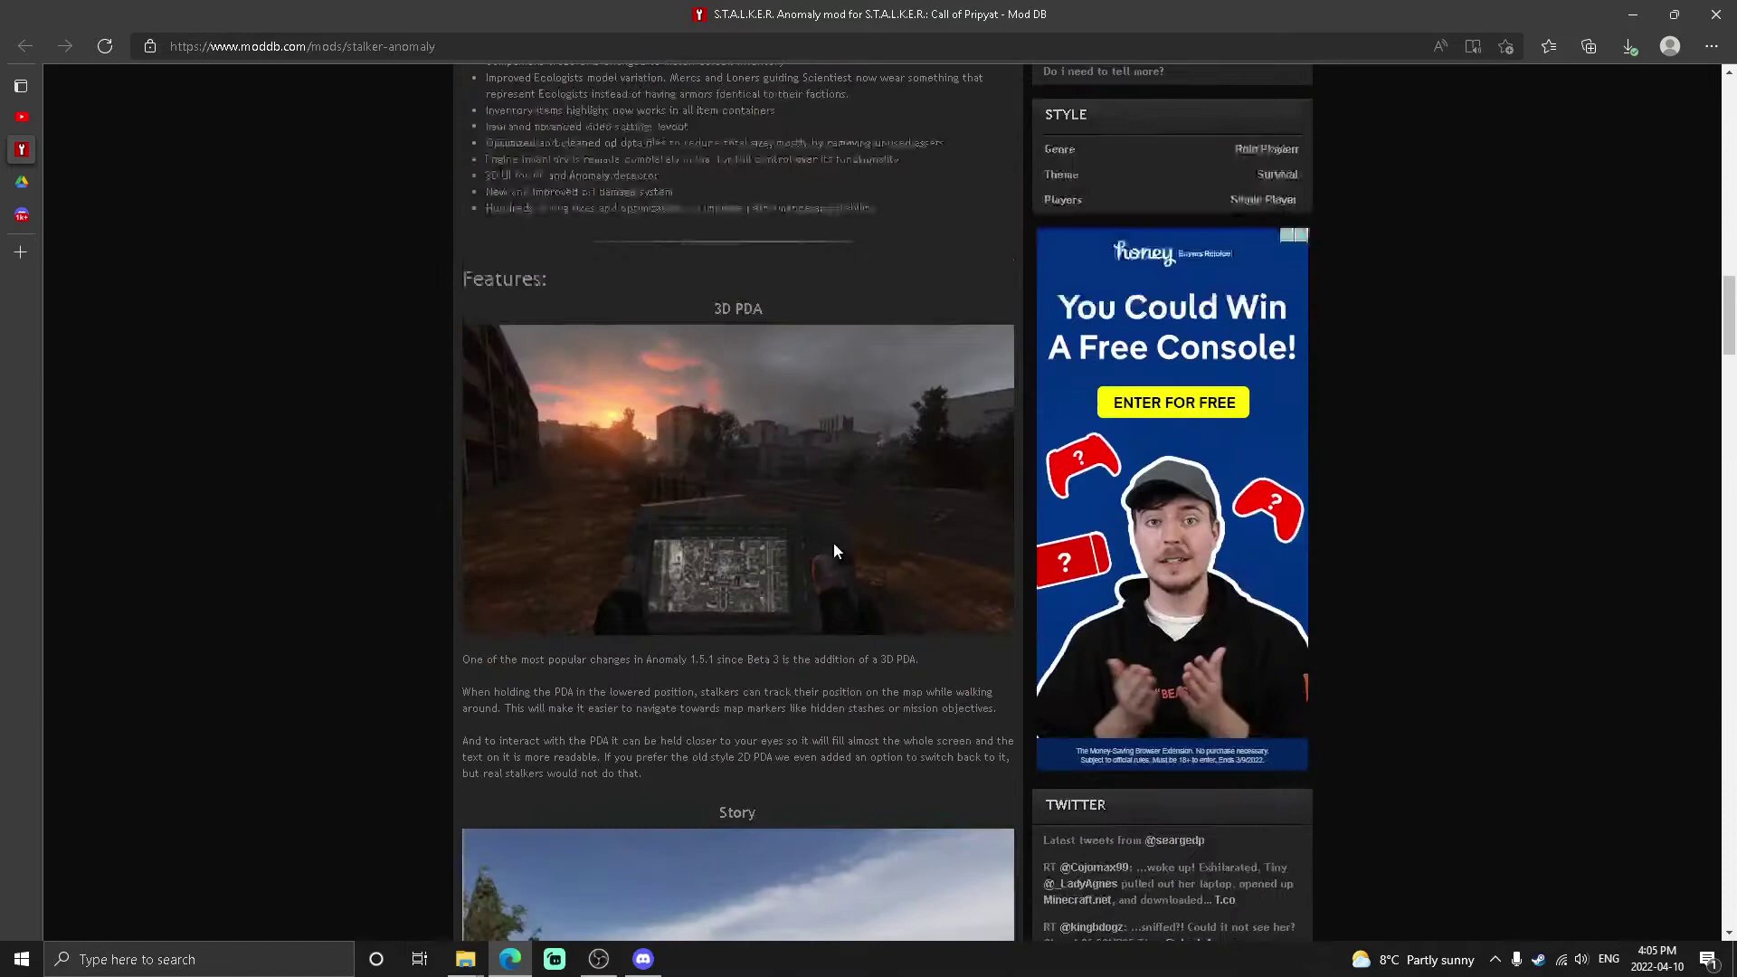
scroll(652, 448, up, 5)
scroll(560, 197, up, 3)
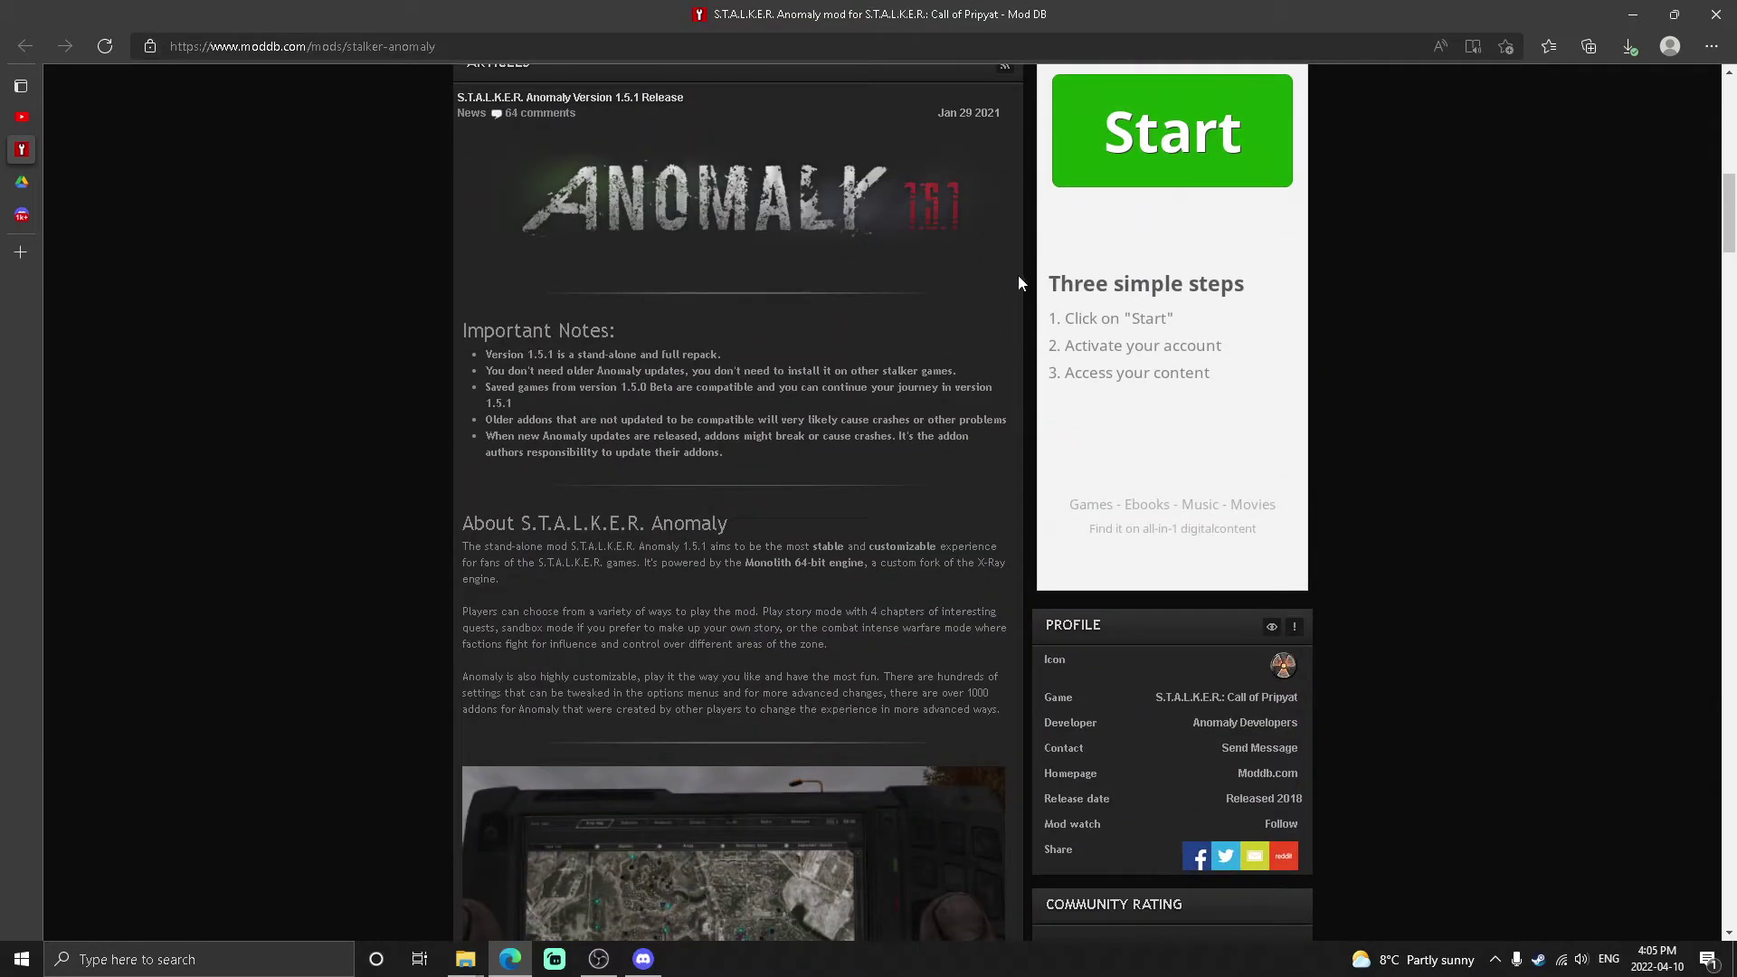
scroll(1018, 283, down, 1)
scroll(1018, 284, down, 3)
scroll(1019, 287, down, 3)
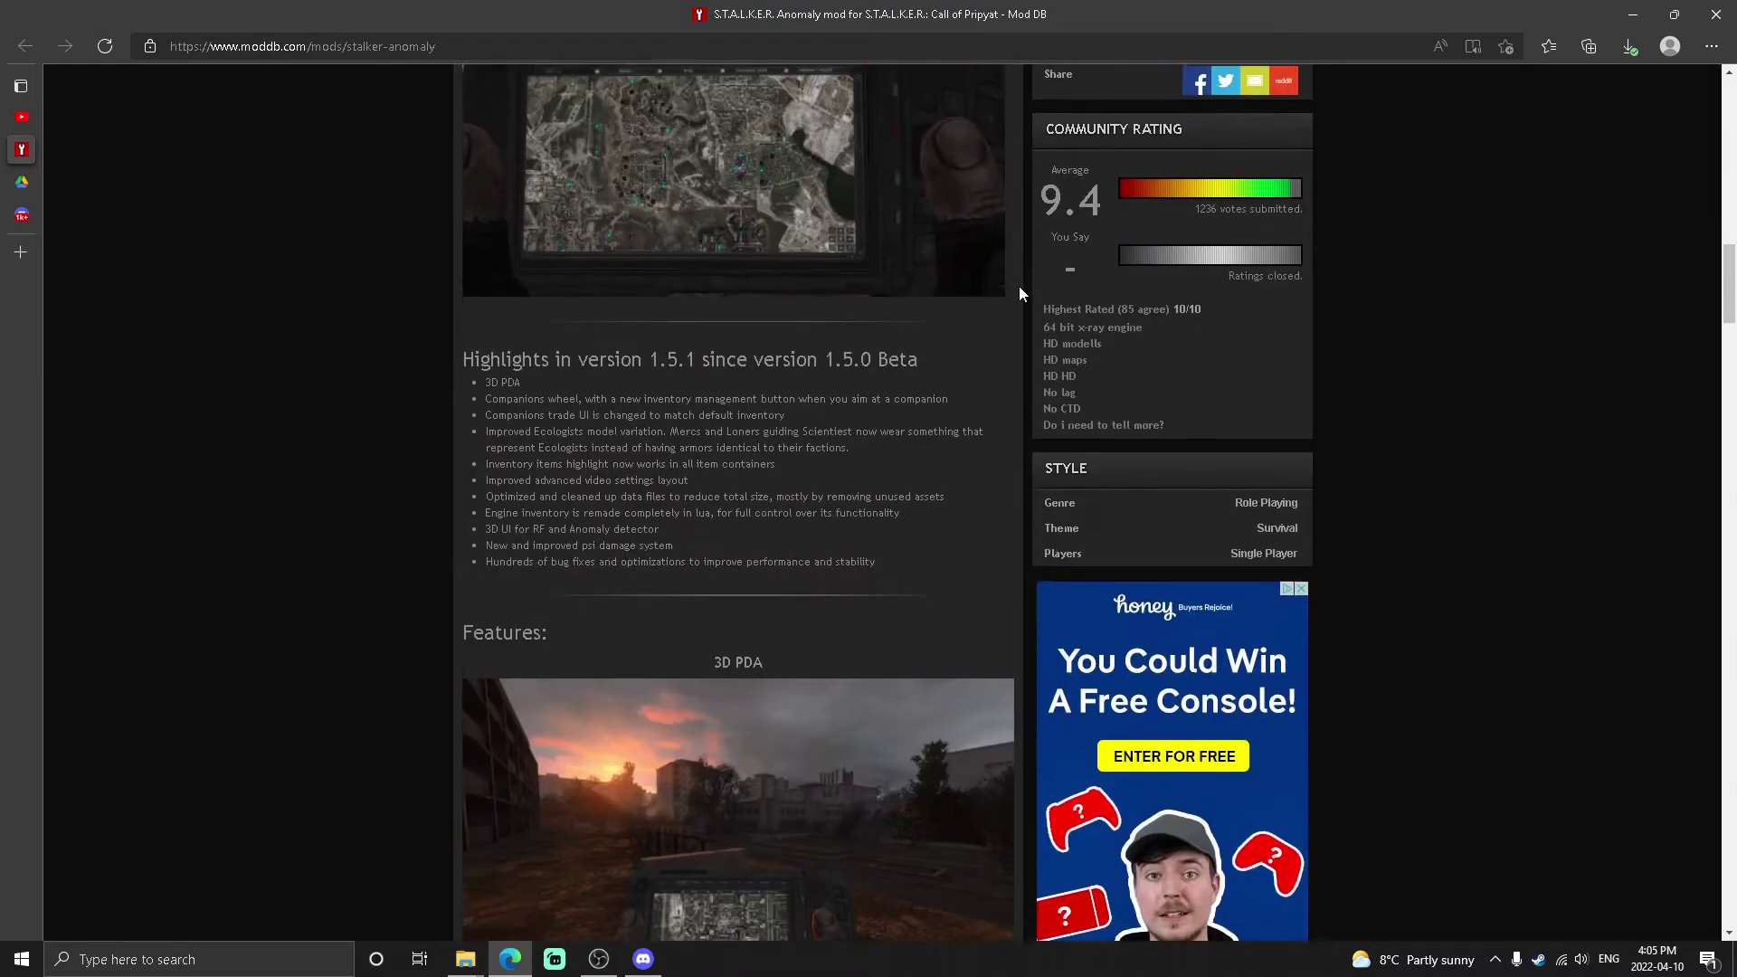
scroll(1020, 287, down, 3)
scroll(1019, 293, down, 1)
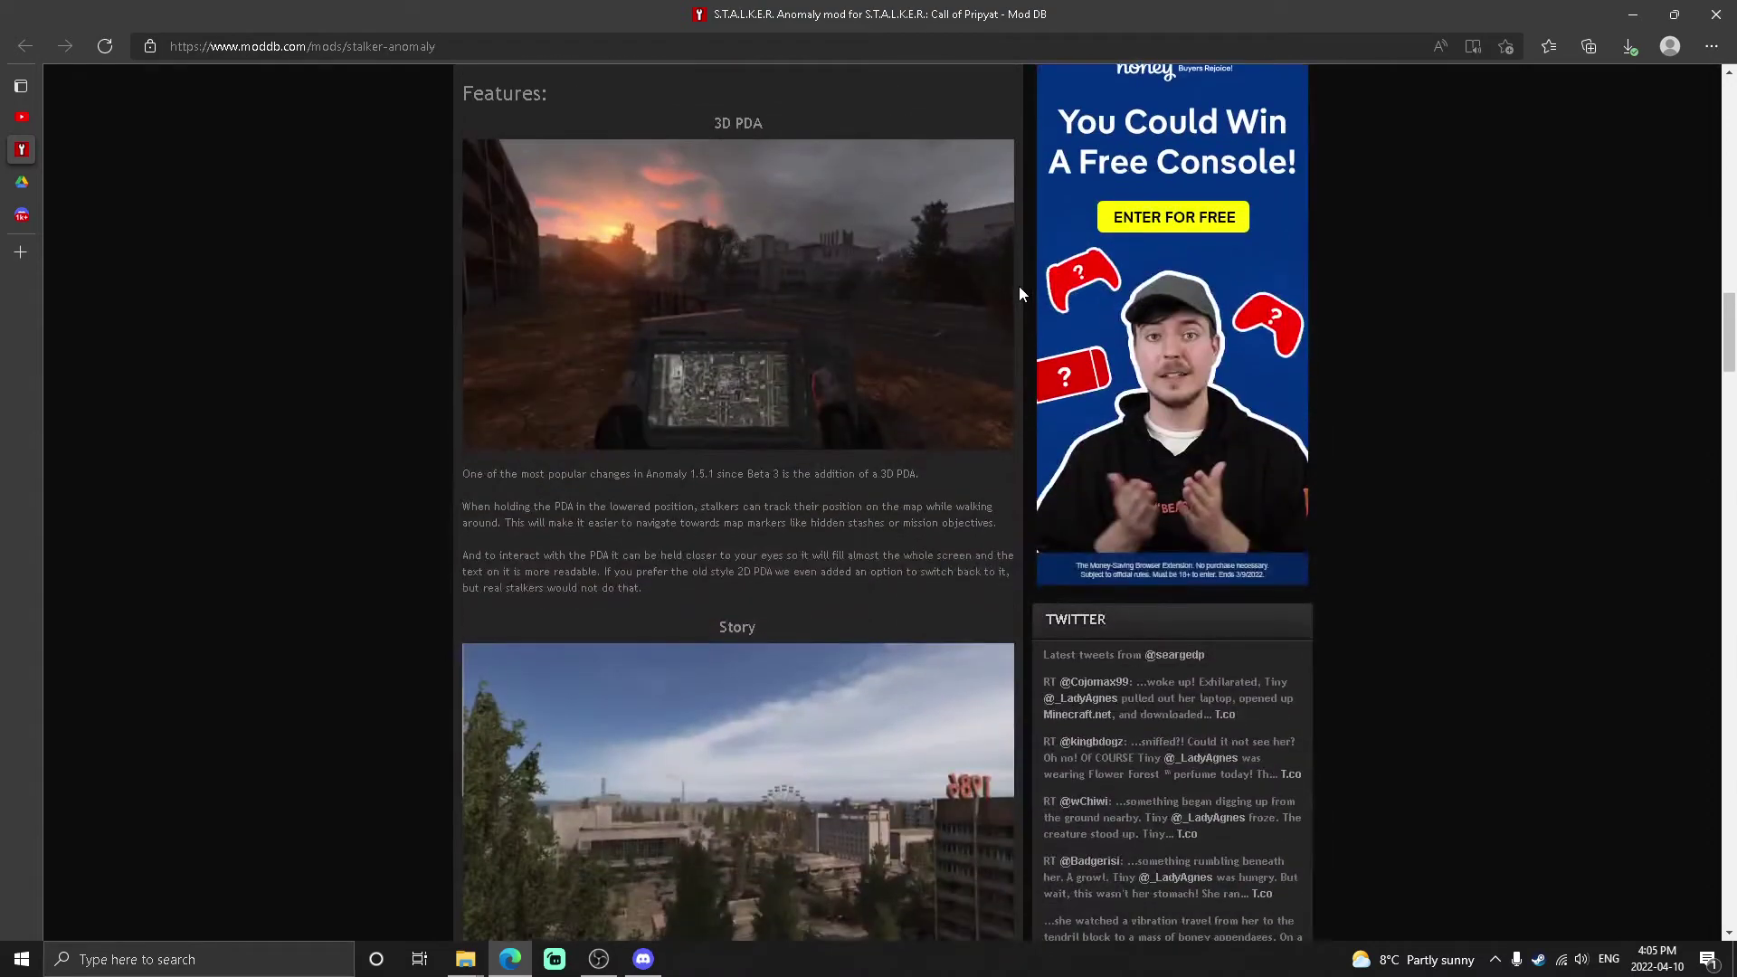
scroll(1018, 293, down, 2)
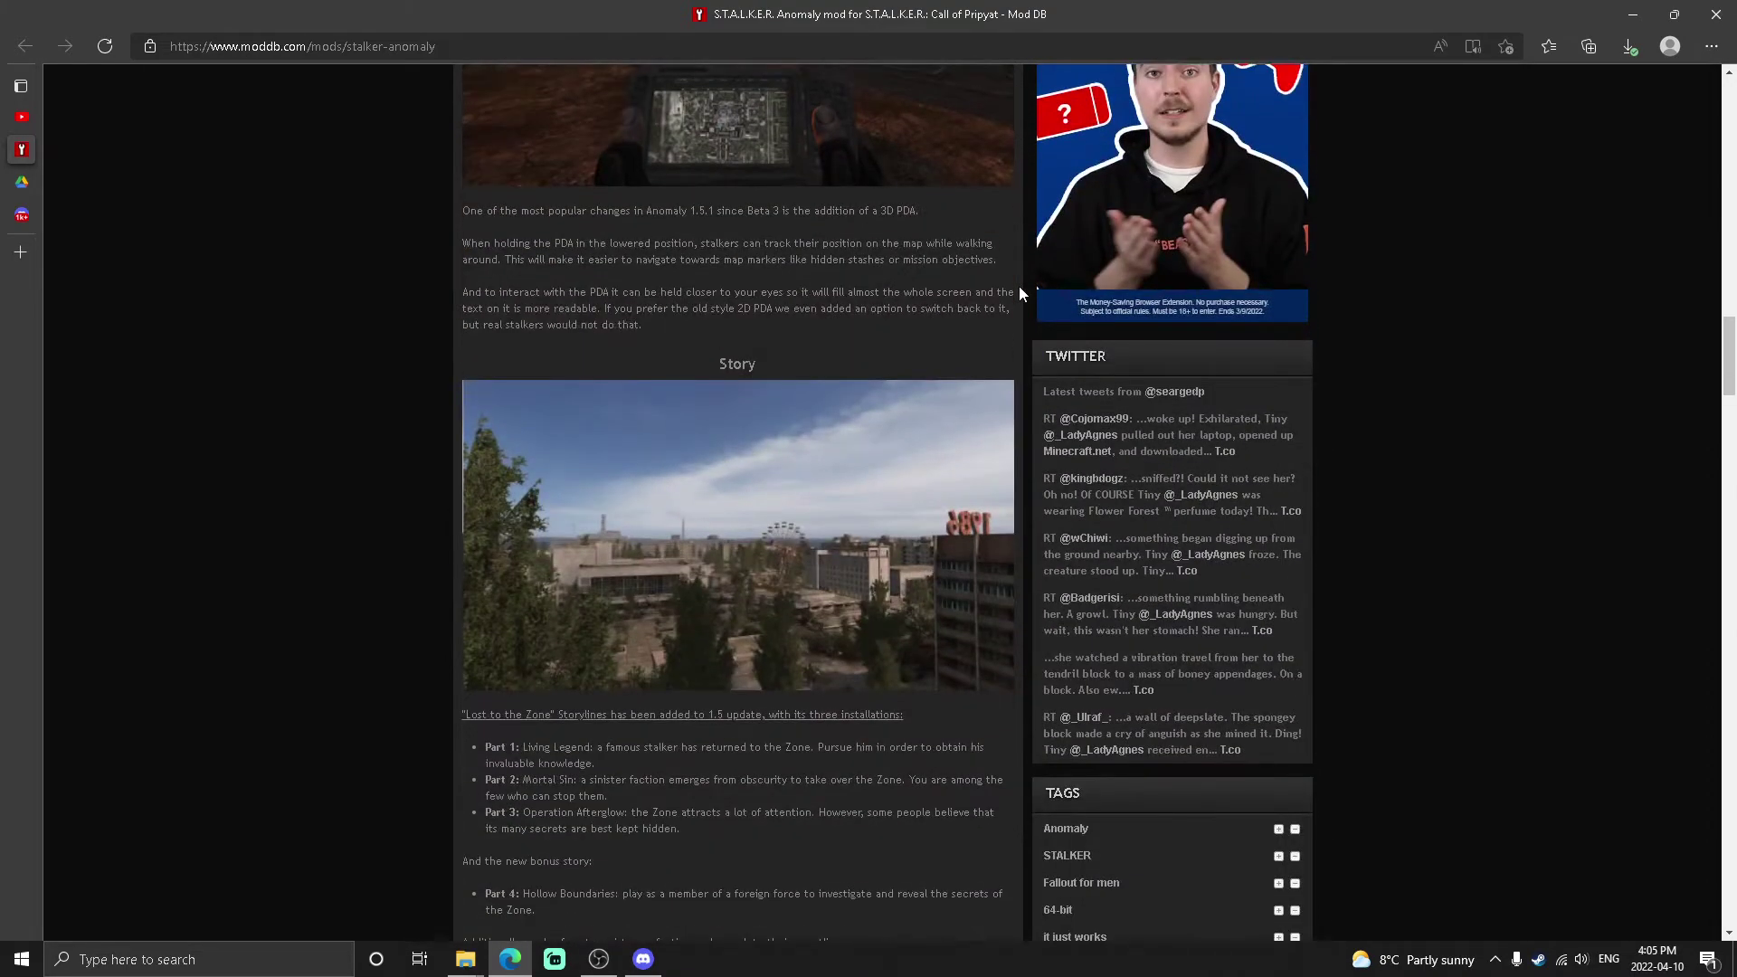
scroll(1018, 287, down, 1)
scroll(1019, 286, down, 2)
scroll(1019, 287, down, 2)
scroll(1018, 286, down, 2)
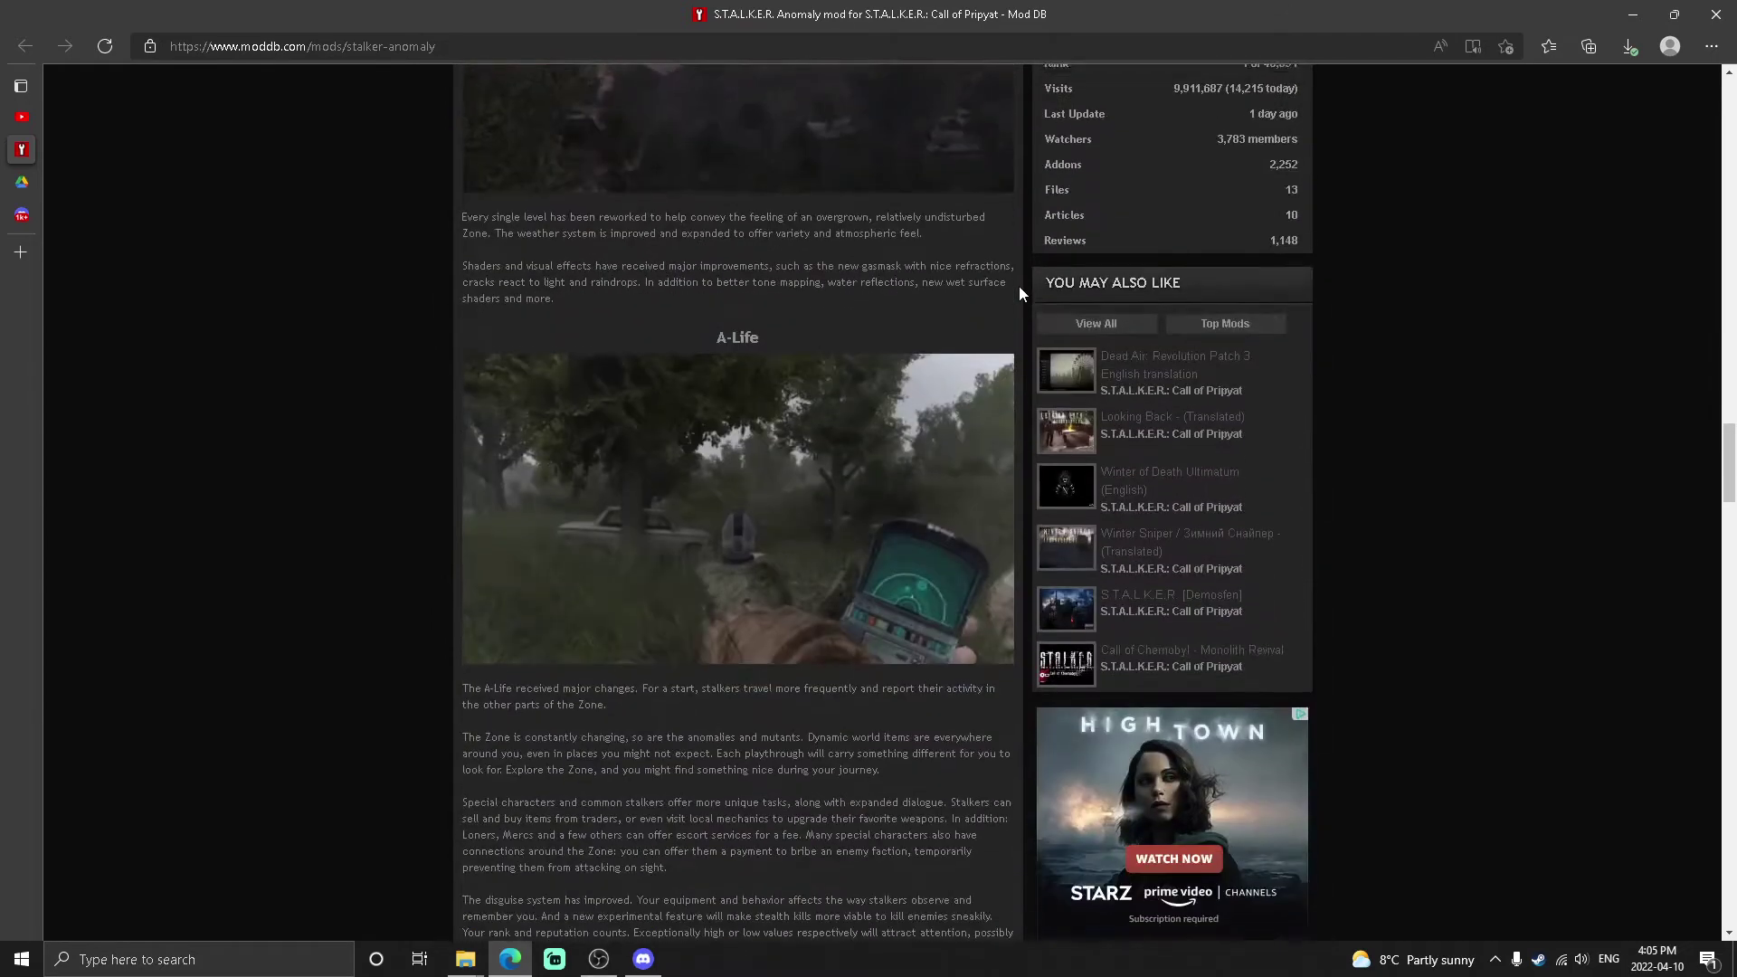
scroll(1019, 290, down, 3)
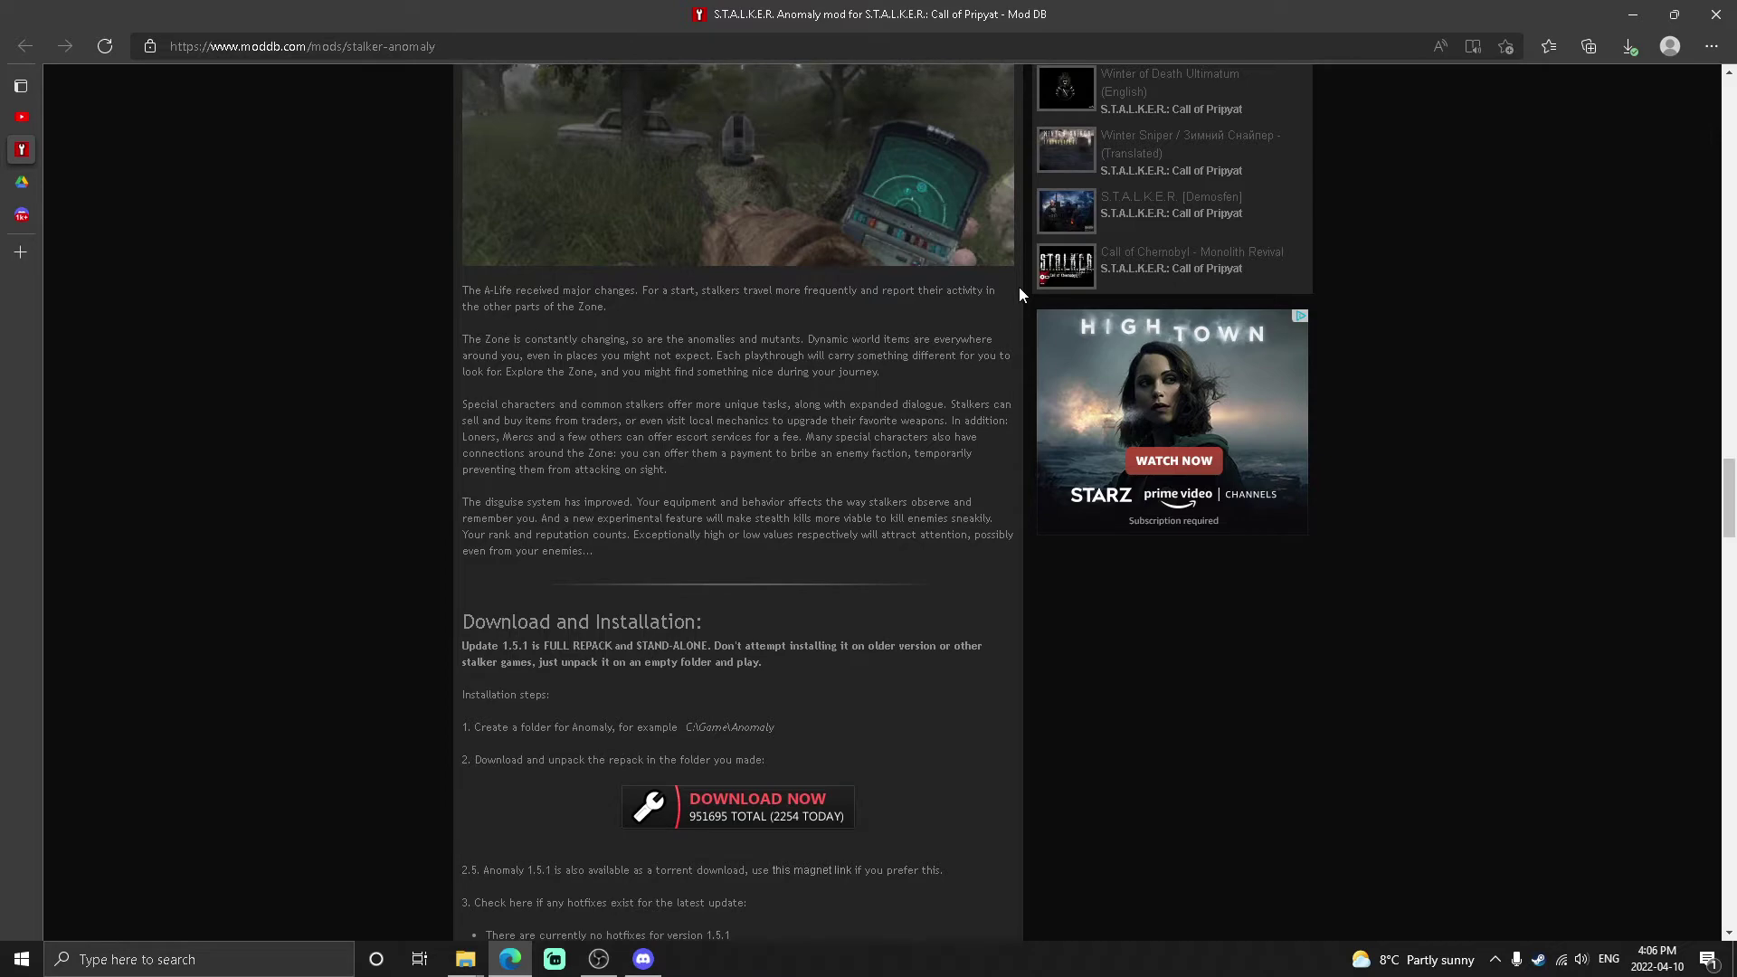
- Glance at the Discord install channel and Anomaly mod page, then bring the Downloads folder forward
click(20, 215)
click(20, 150)
scroll(719, 704, up, 5)
scroll(736, 708, up, 5)
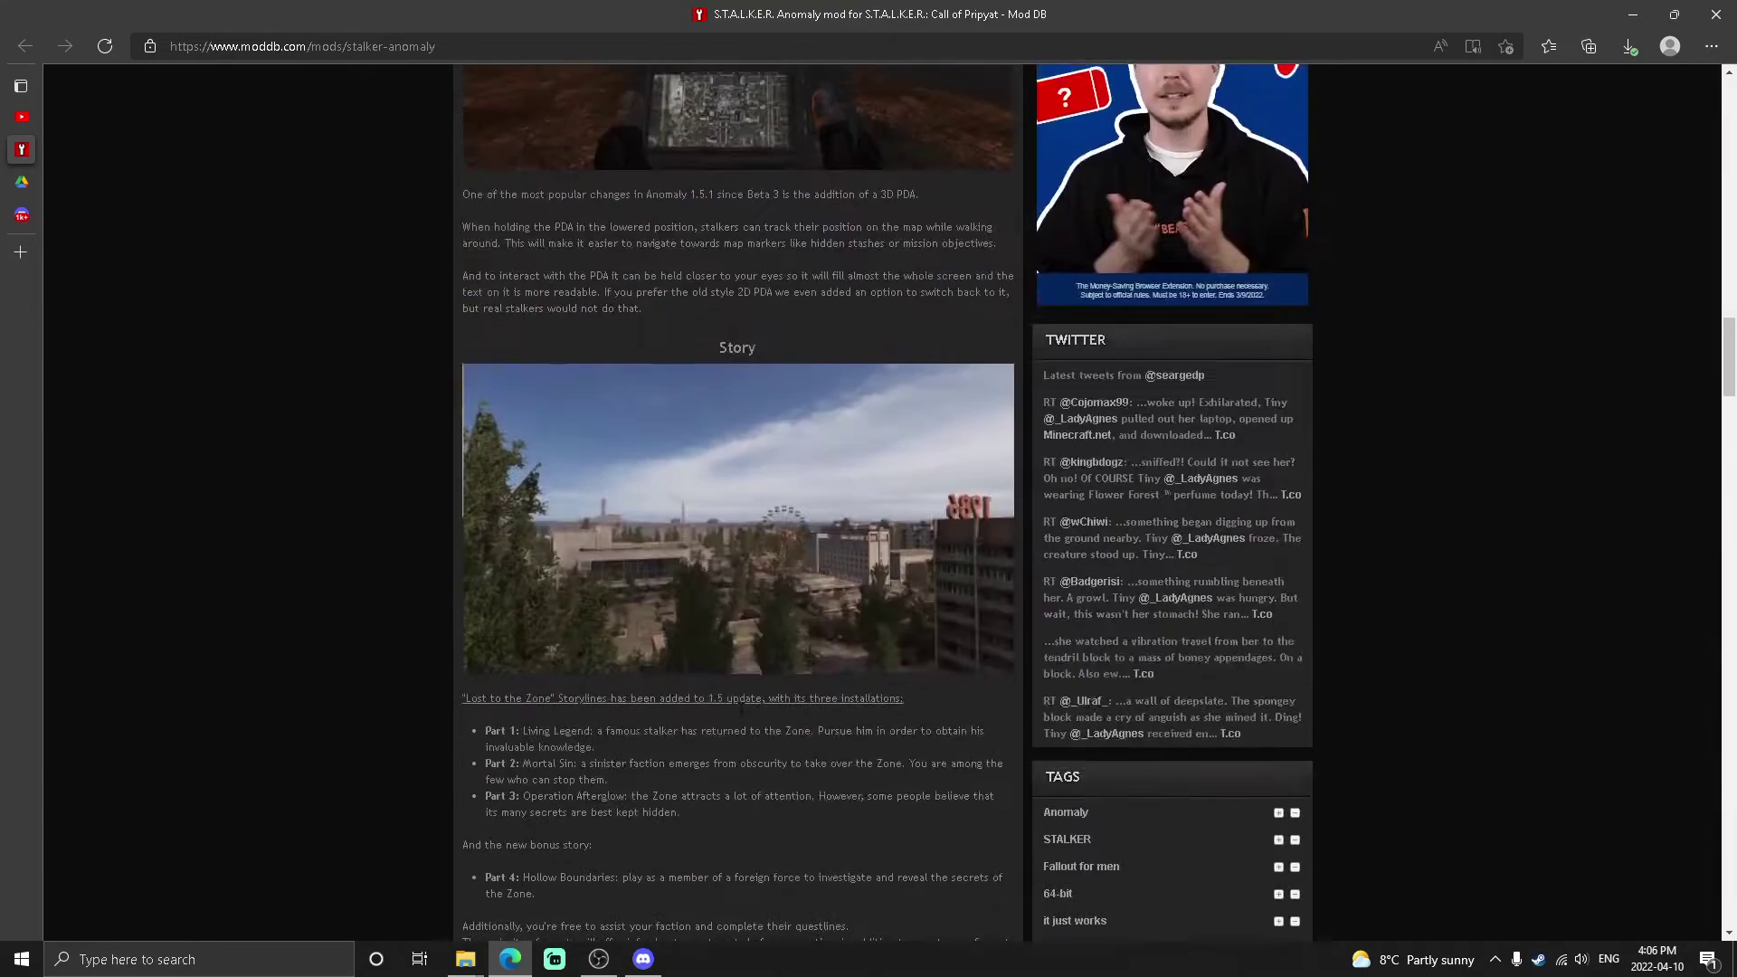
scroll(740, 709, up, 5)
scroll(741, 717, up, 3)
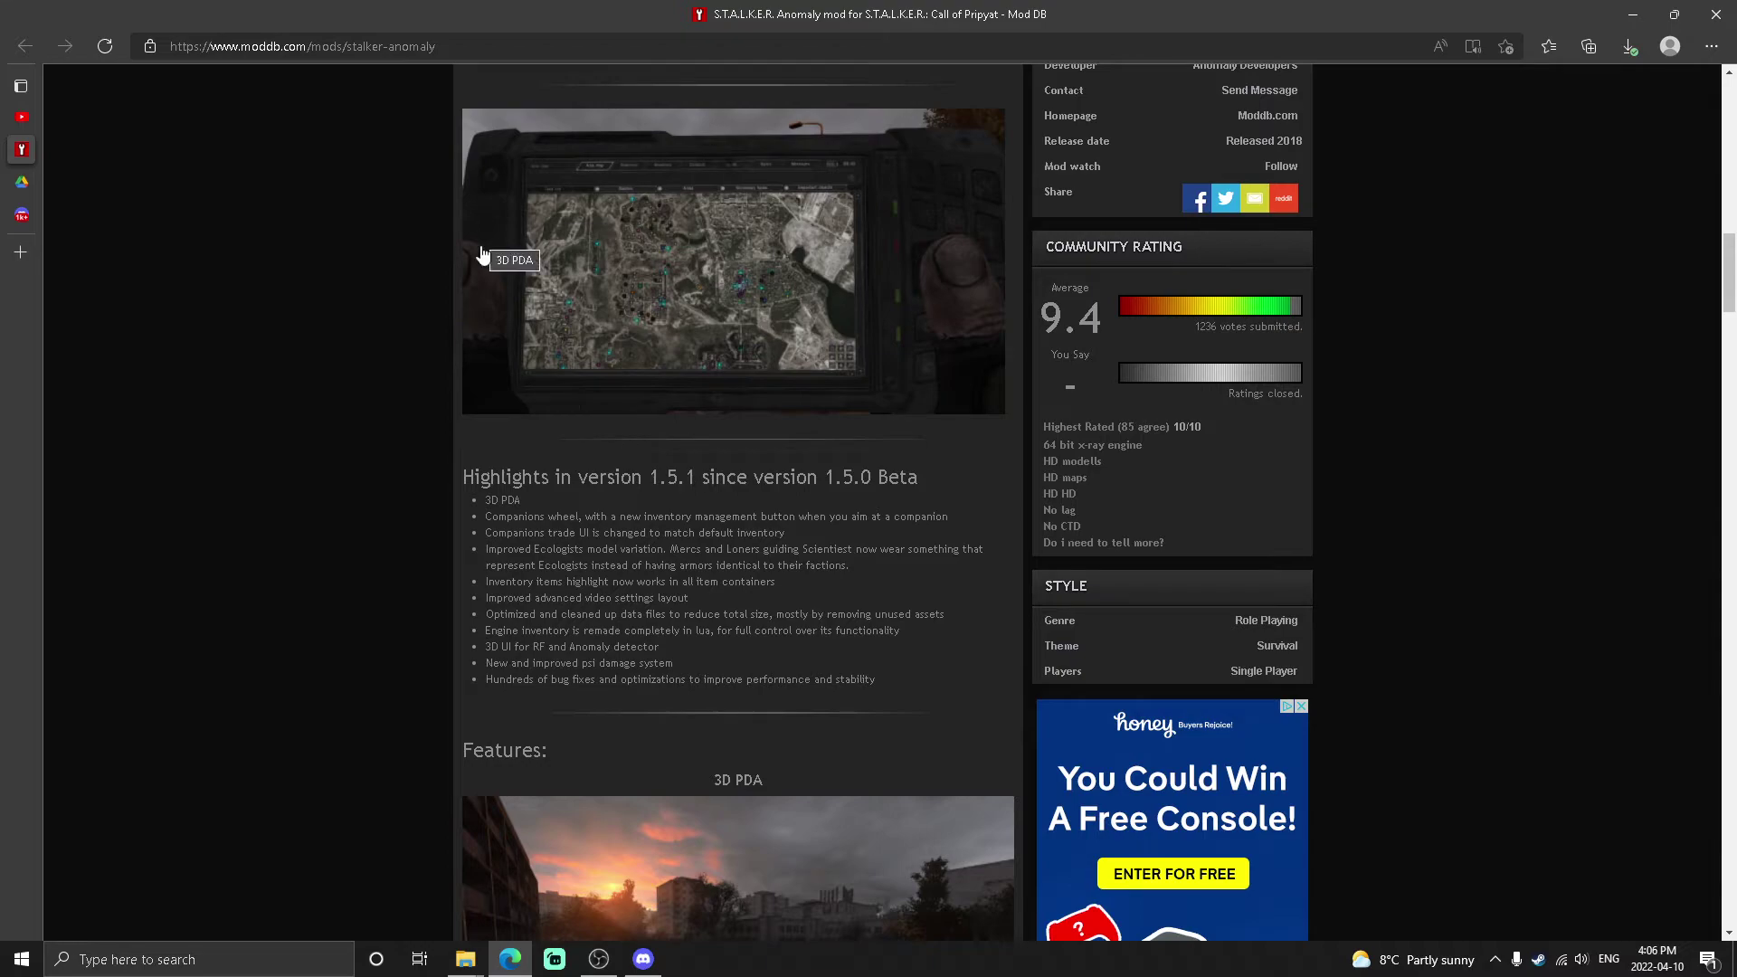
scroll(812, 436, down, 5)
scroll(785, 539, down, 5)
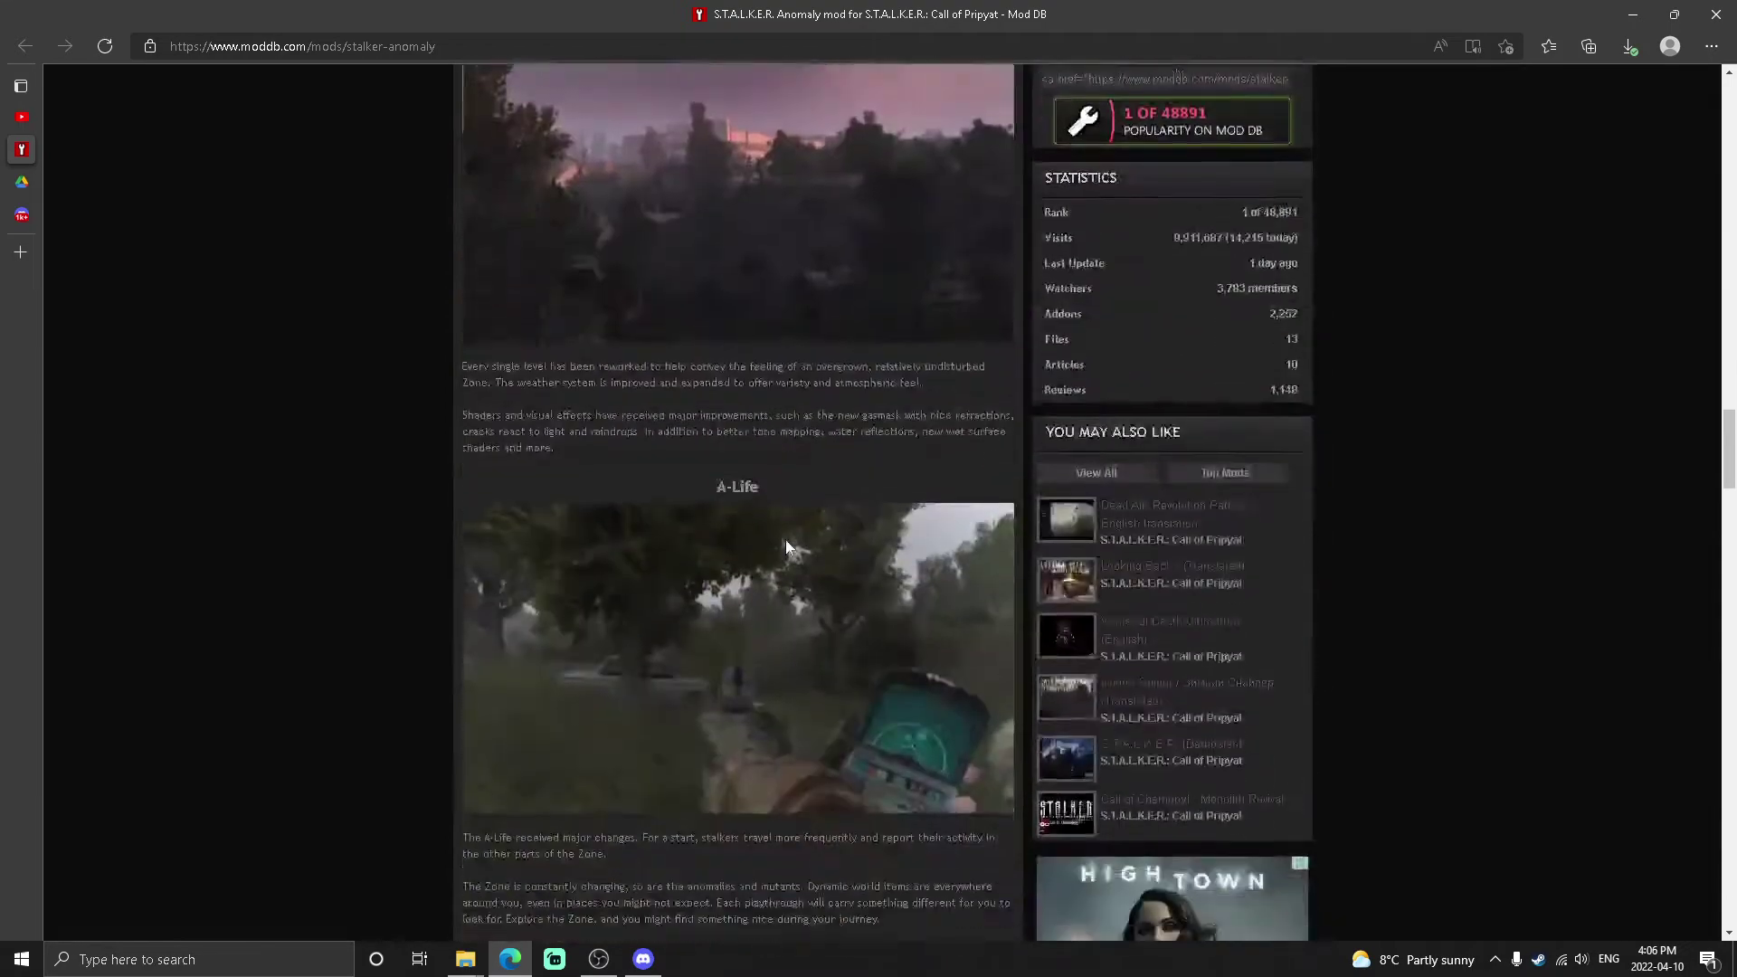
scroll(786, 539, down, 5)
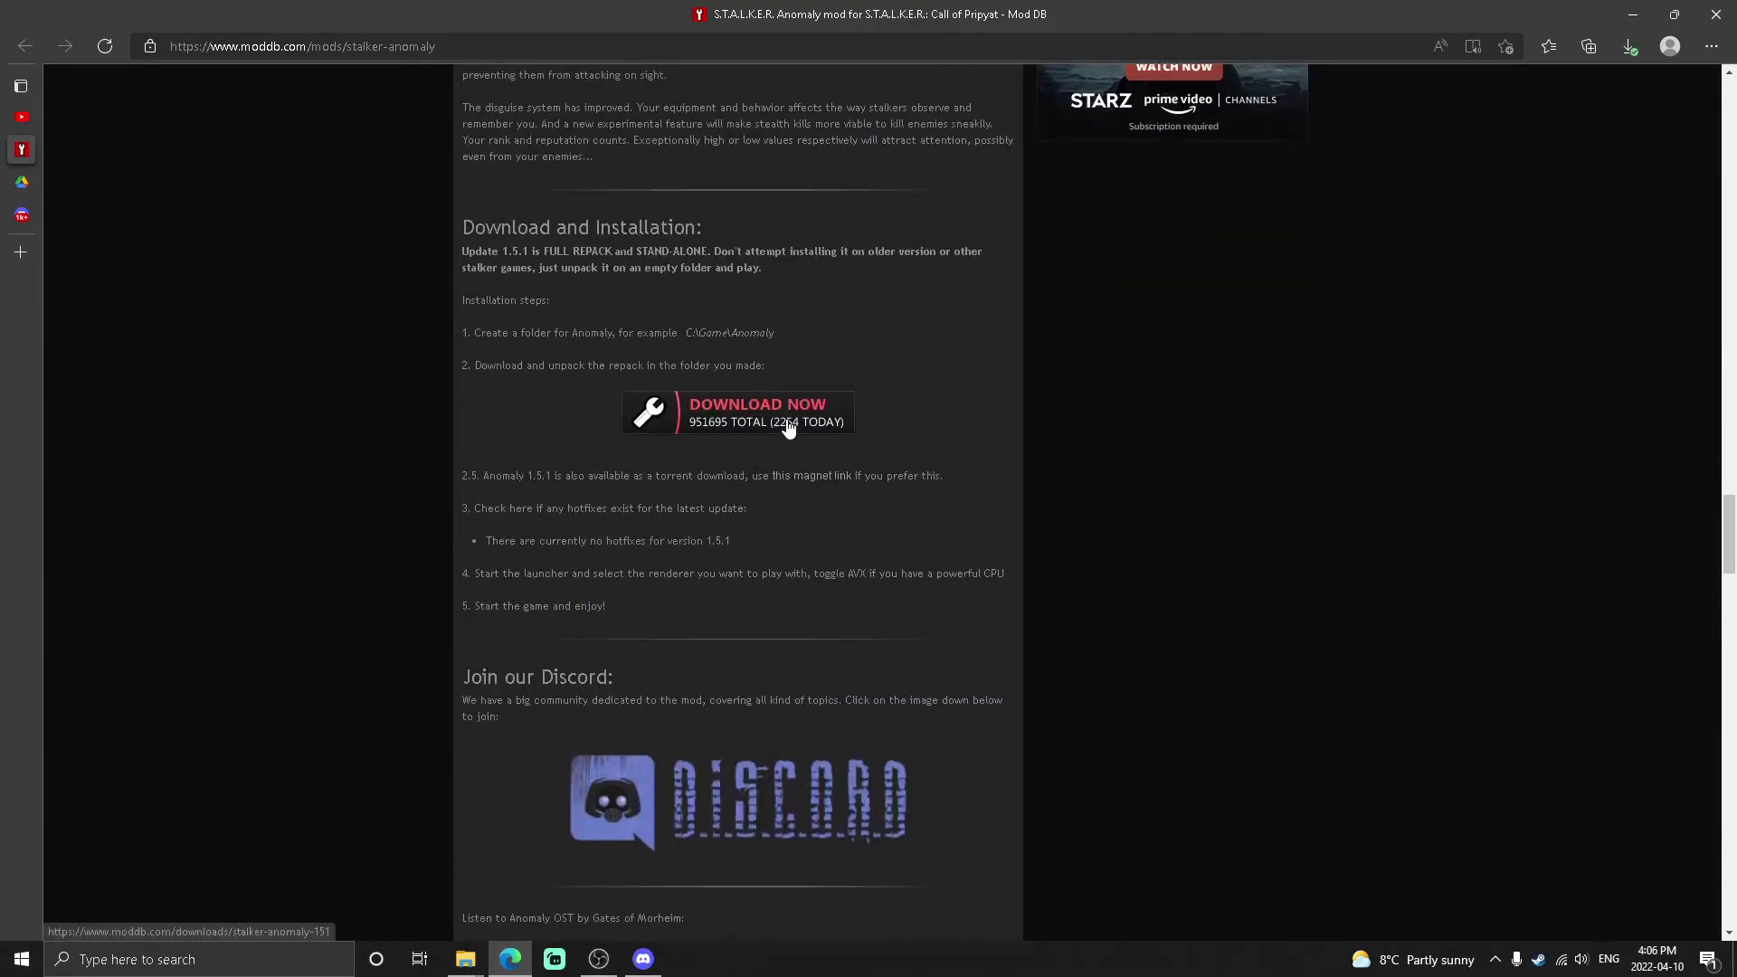
click(464, 958)
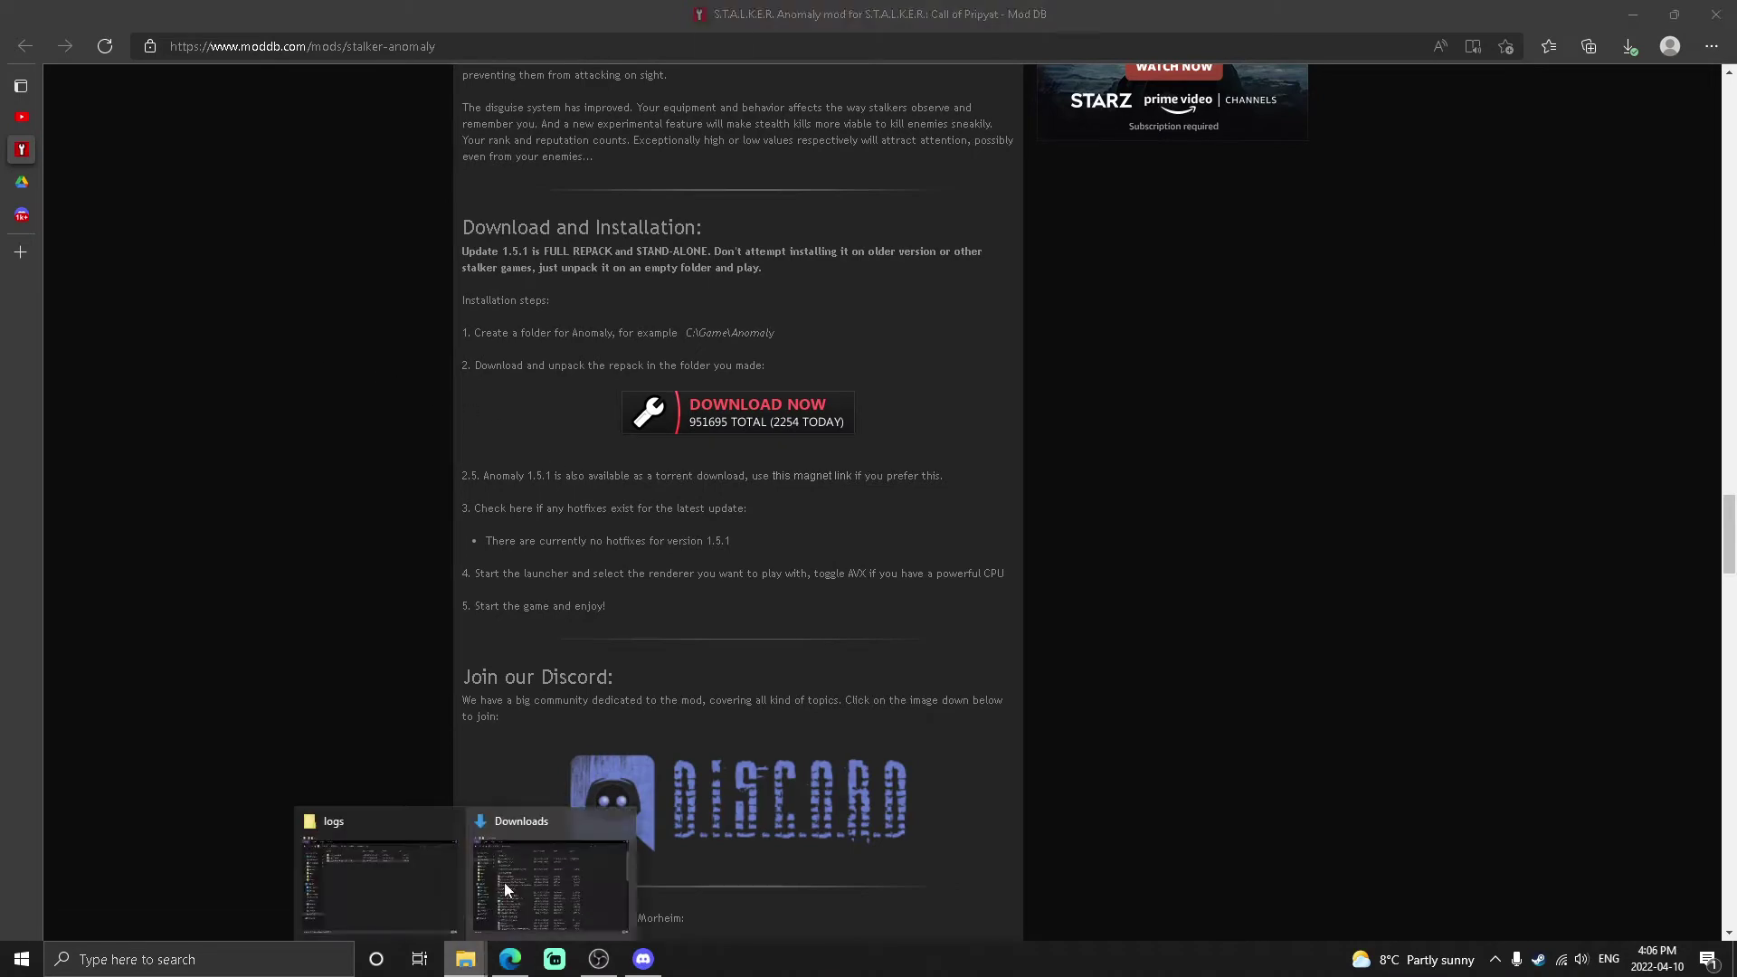
click(498, 836)
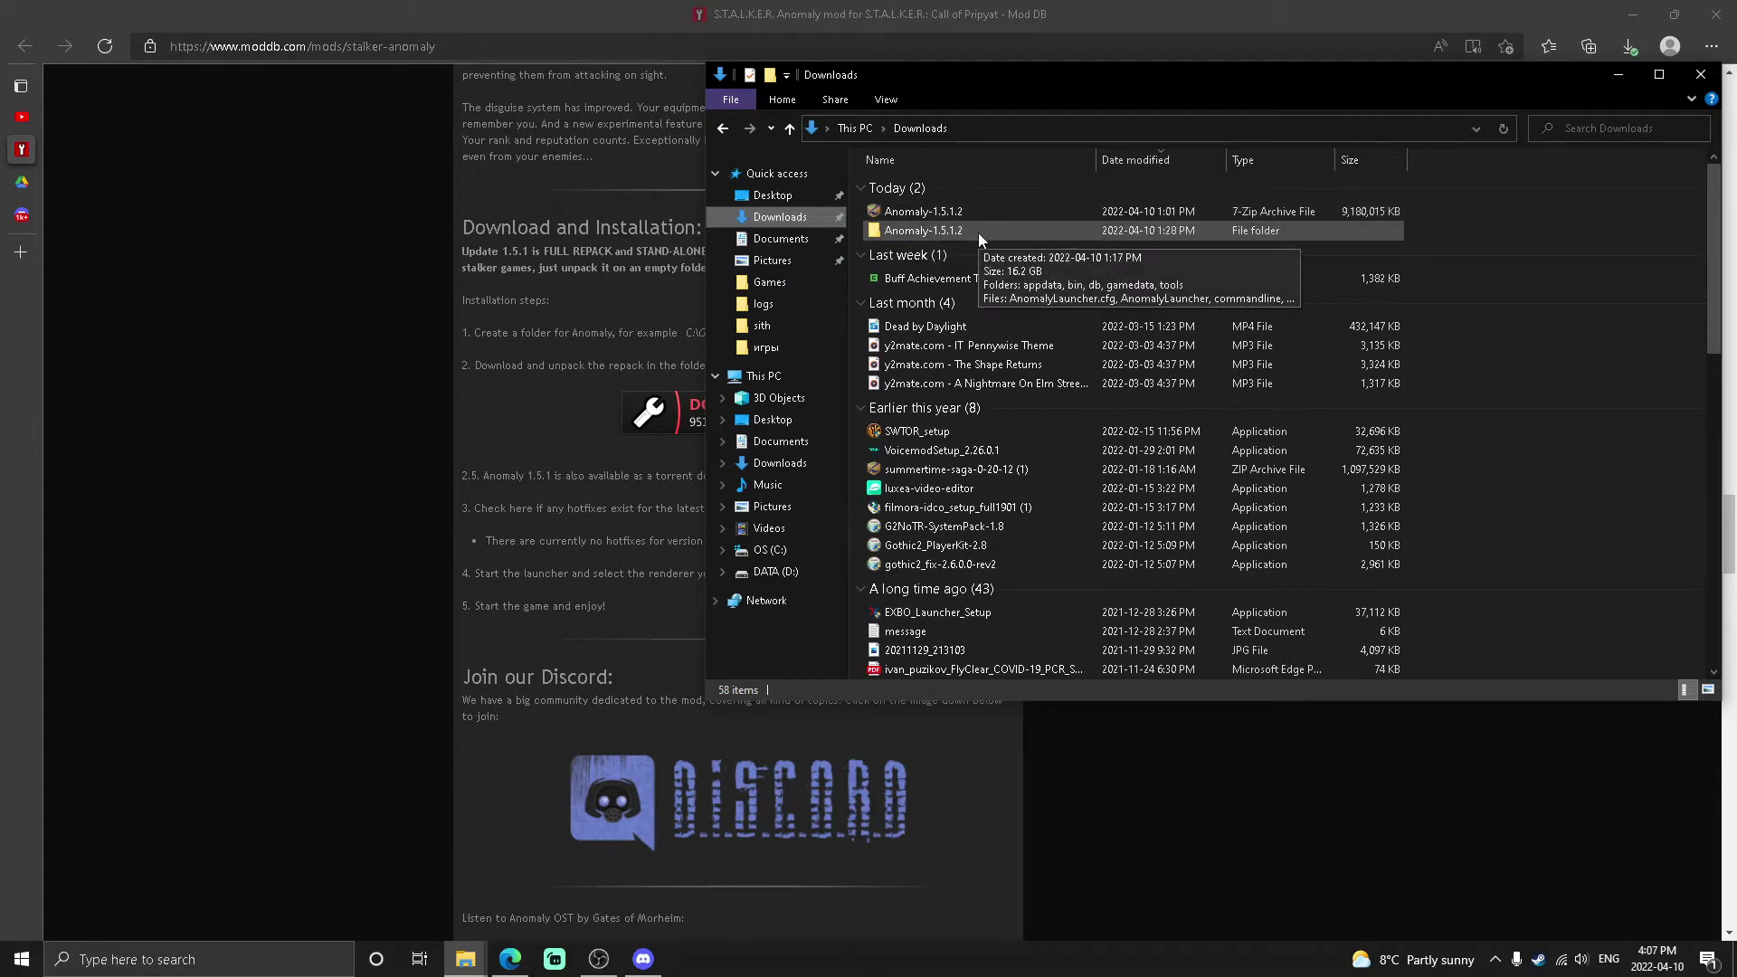
- Look inside the extracted Anomaly-1.5.1.2 folder and return to Downloads
double_click(978, 232)
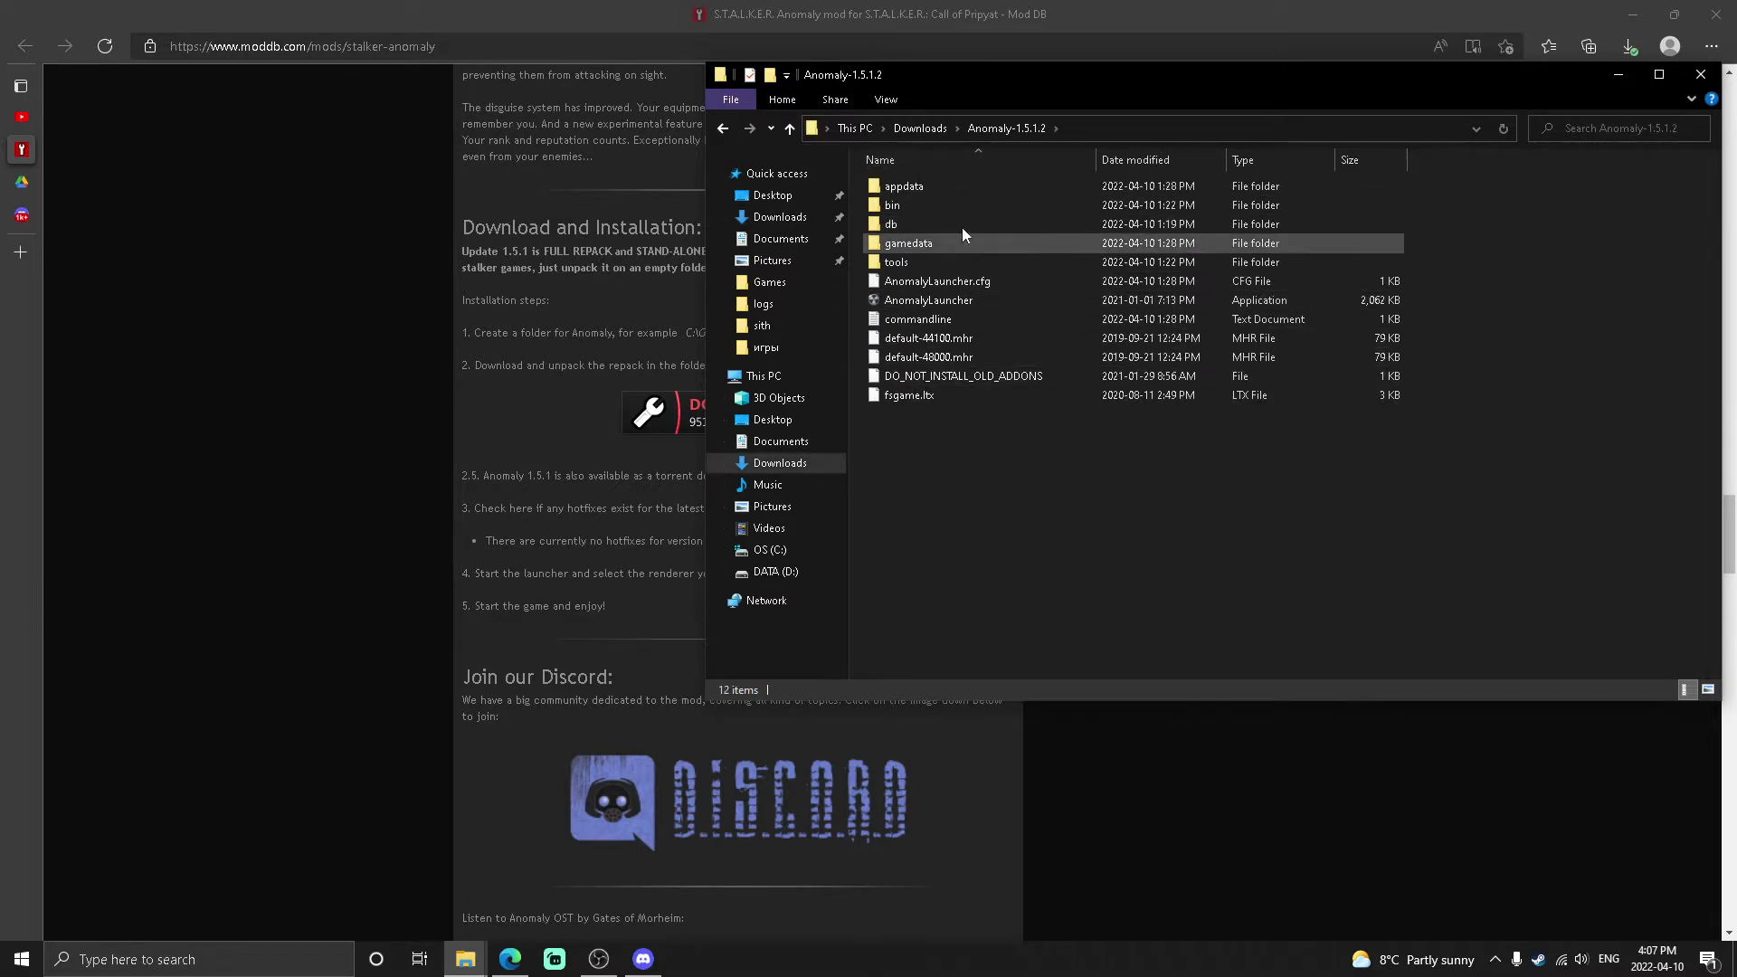
click(718, 125)
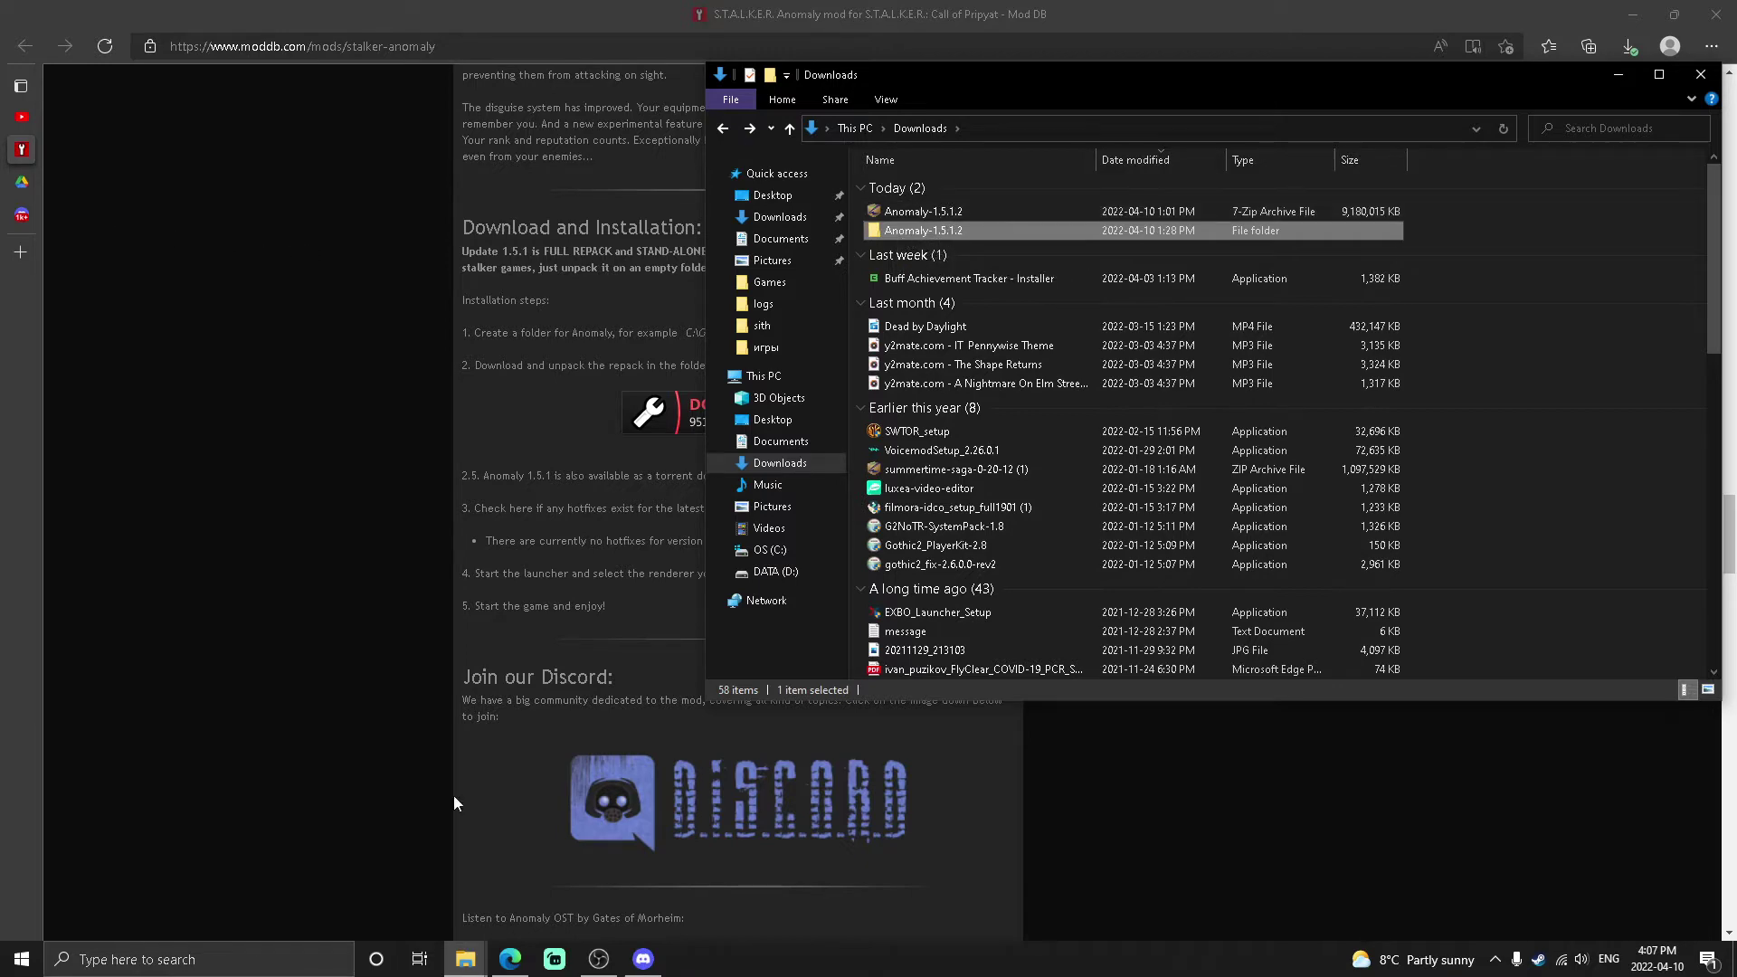
- From the Discord install channel, follow the G.A.M.M.A. link to its Google Drive file
click(30, 225)
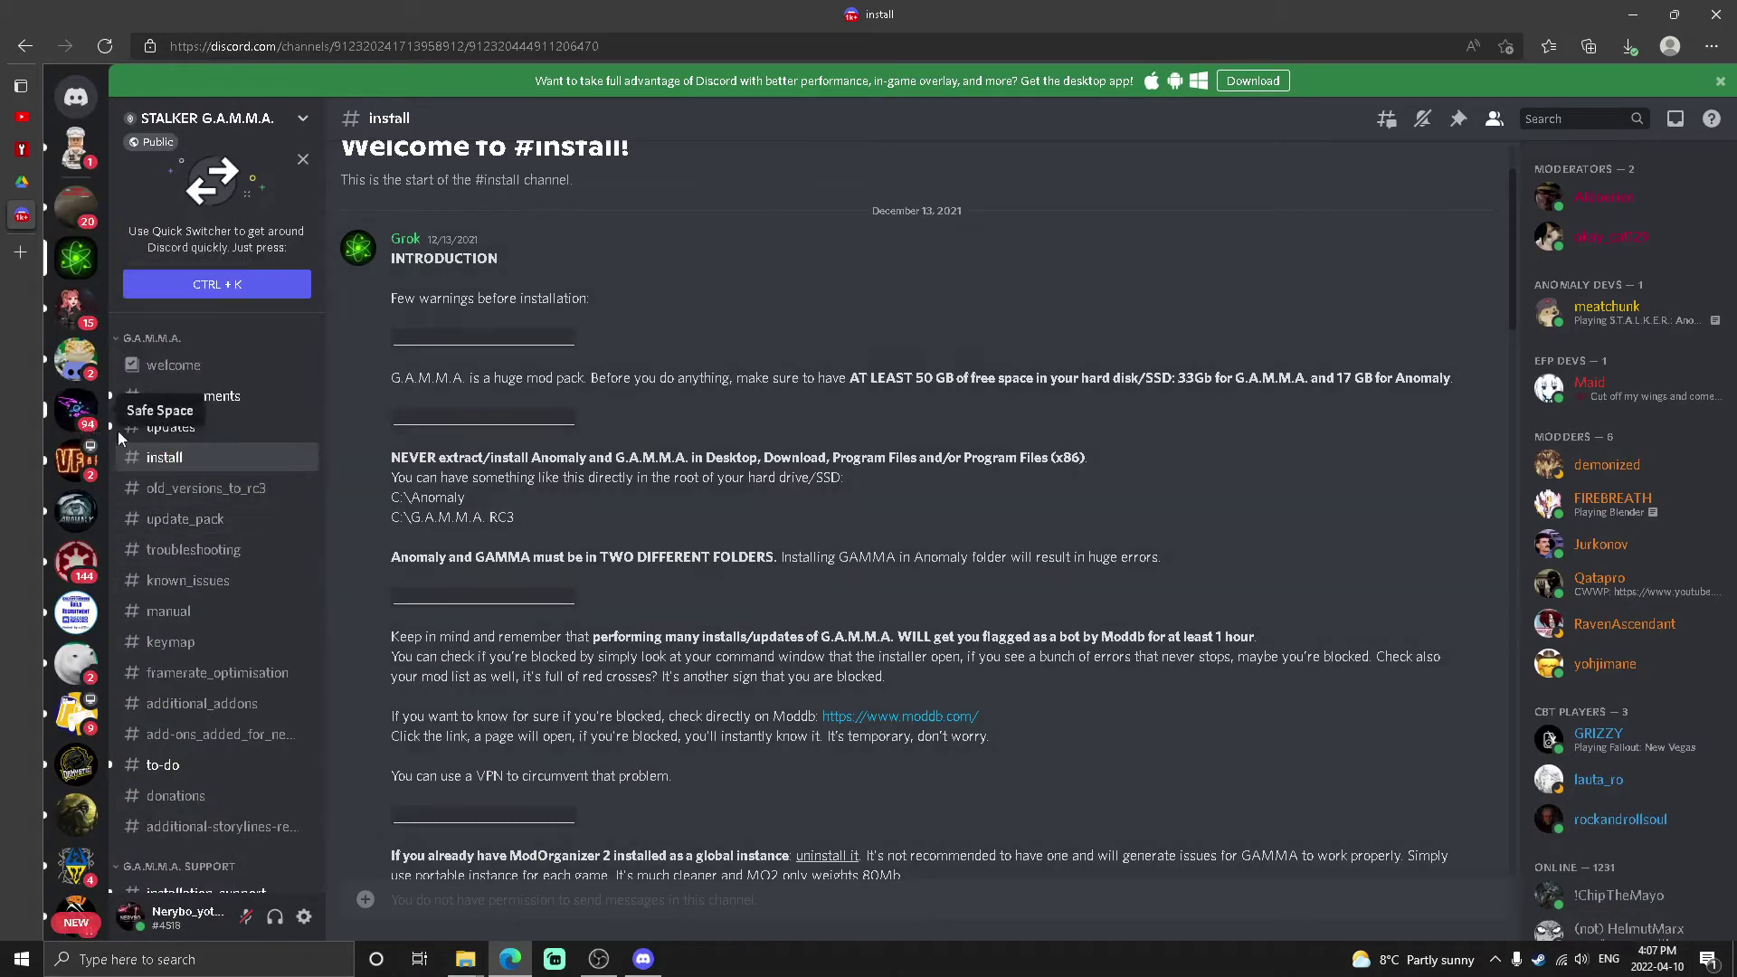
scroll(855, 582, down, 3)
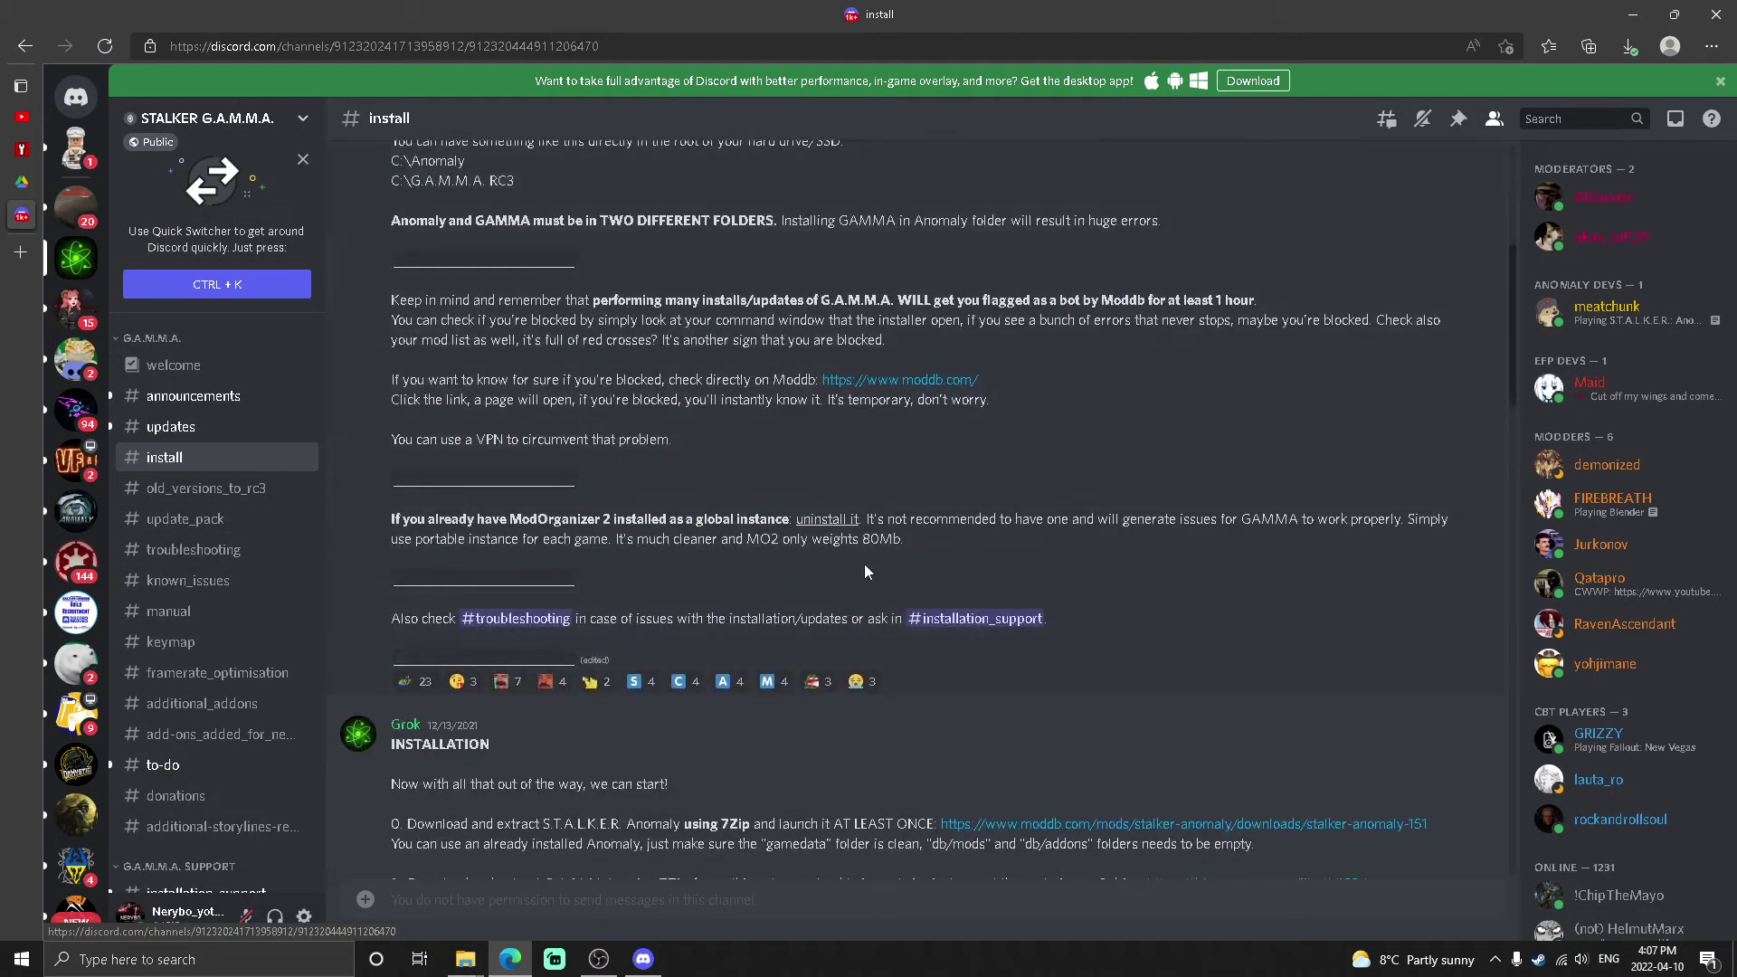
scroll(863, 555, down, 2)
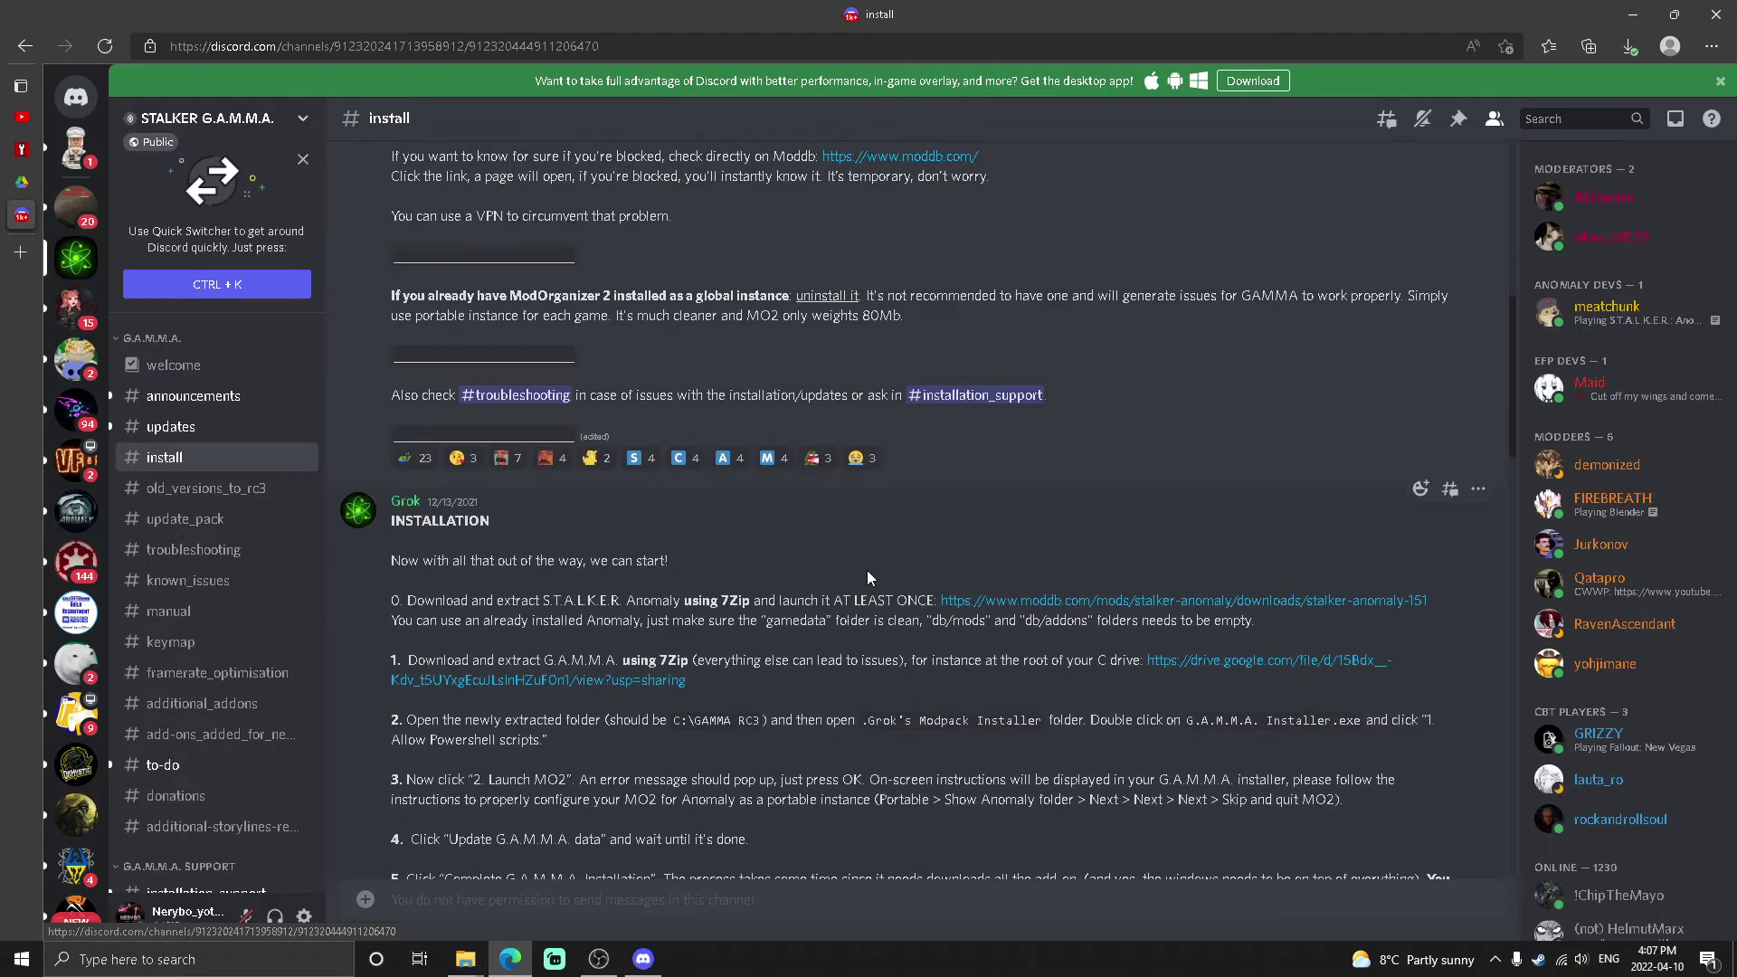
scroll(869, 577, down, 1)
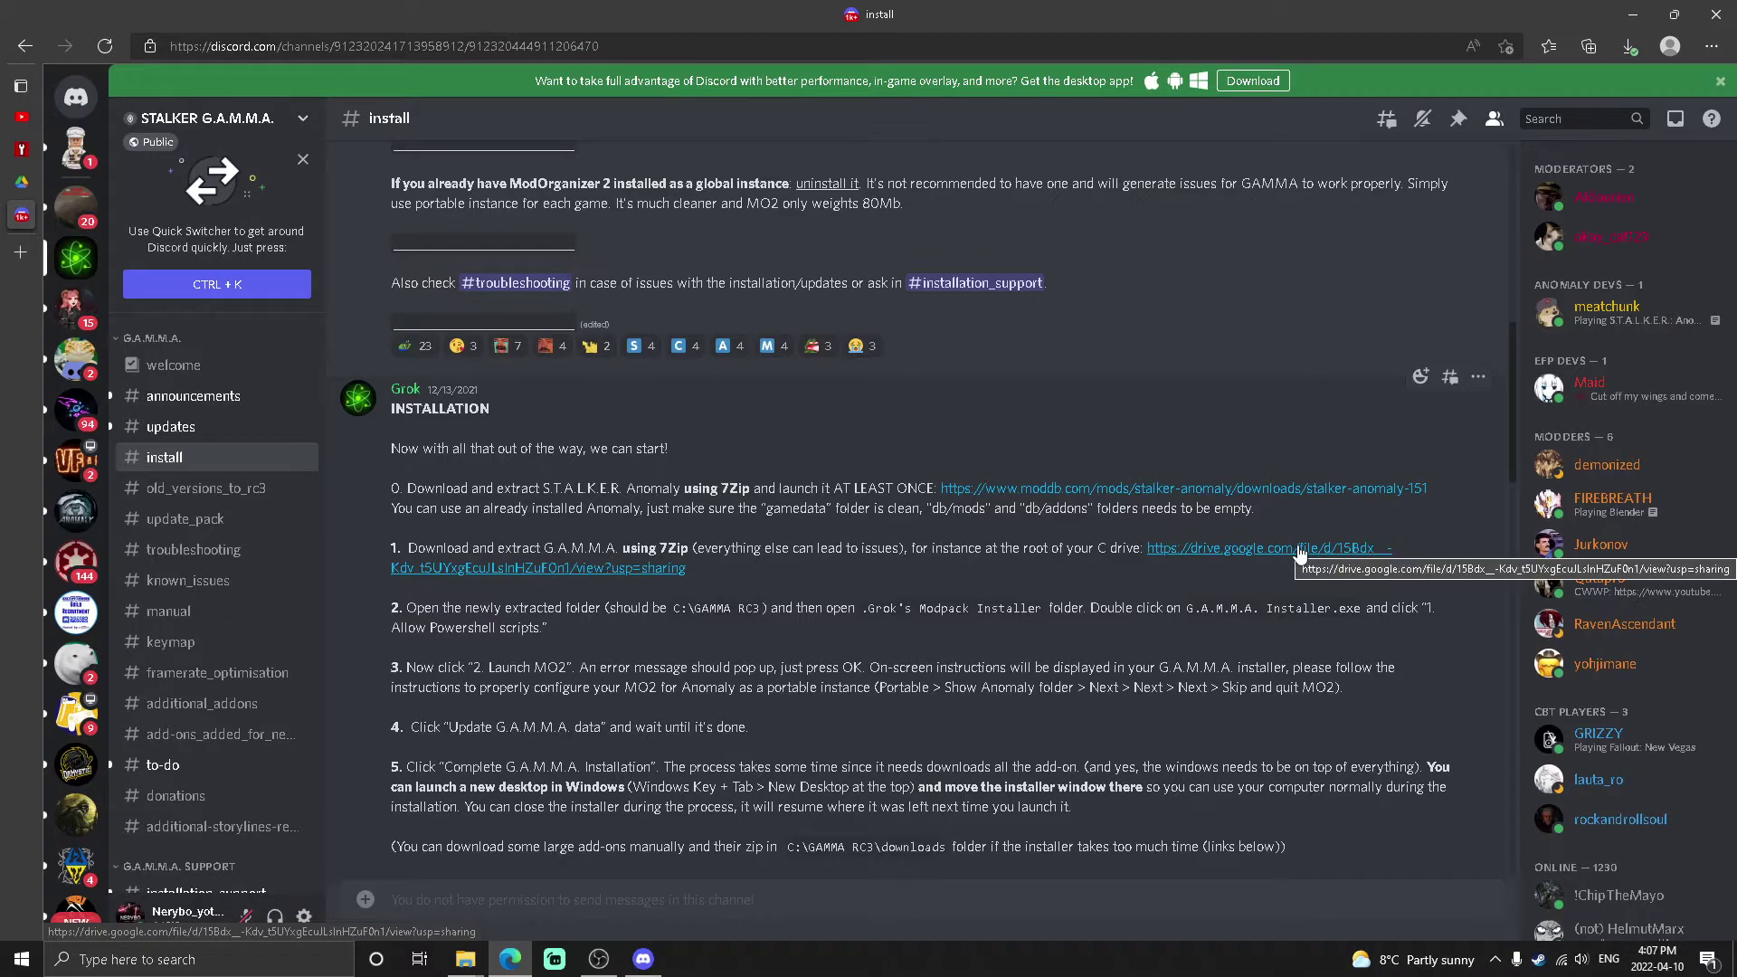
click(1298, 555)
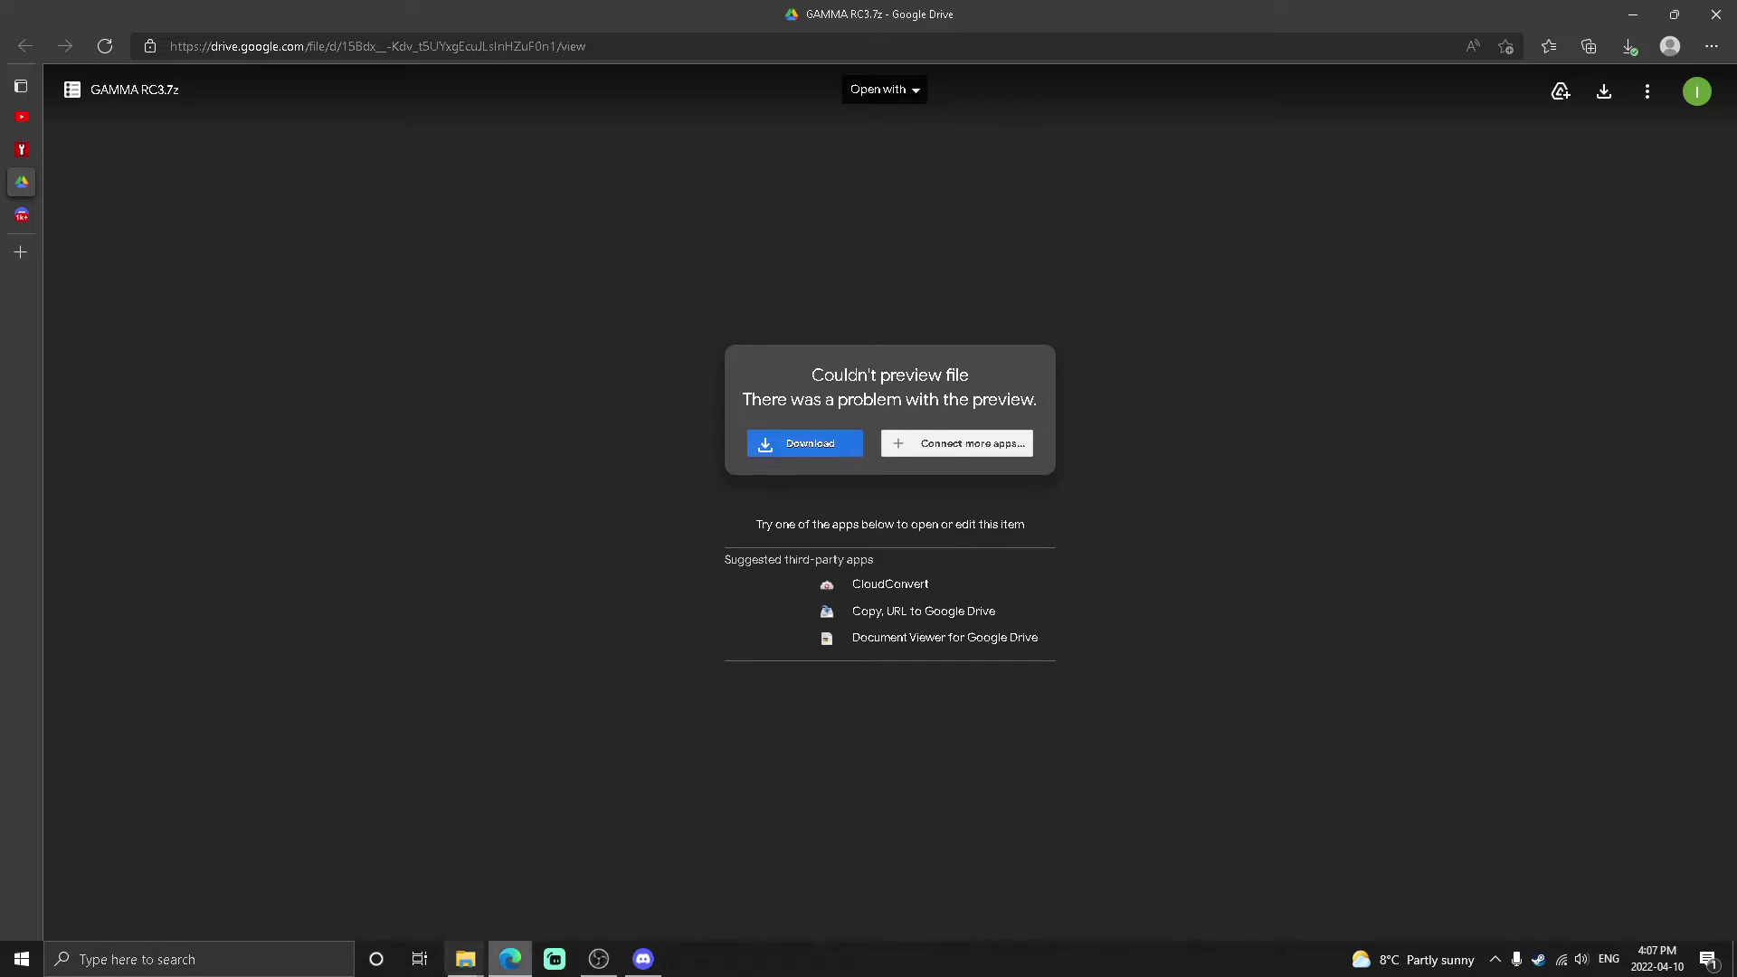
- Bring the Downloads folder window back in front of the Google Drive page
click(464, 958)
click(530, 864)
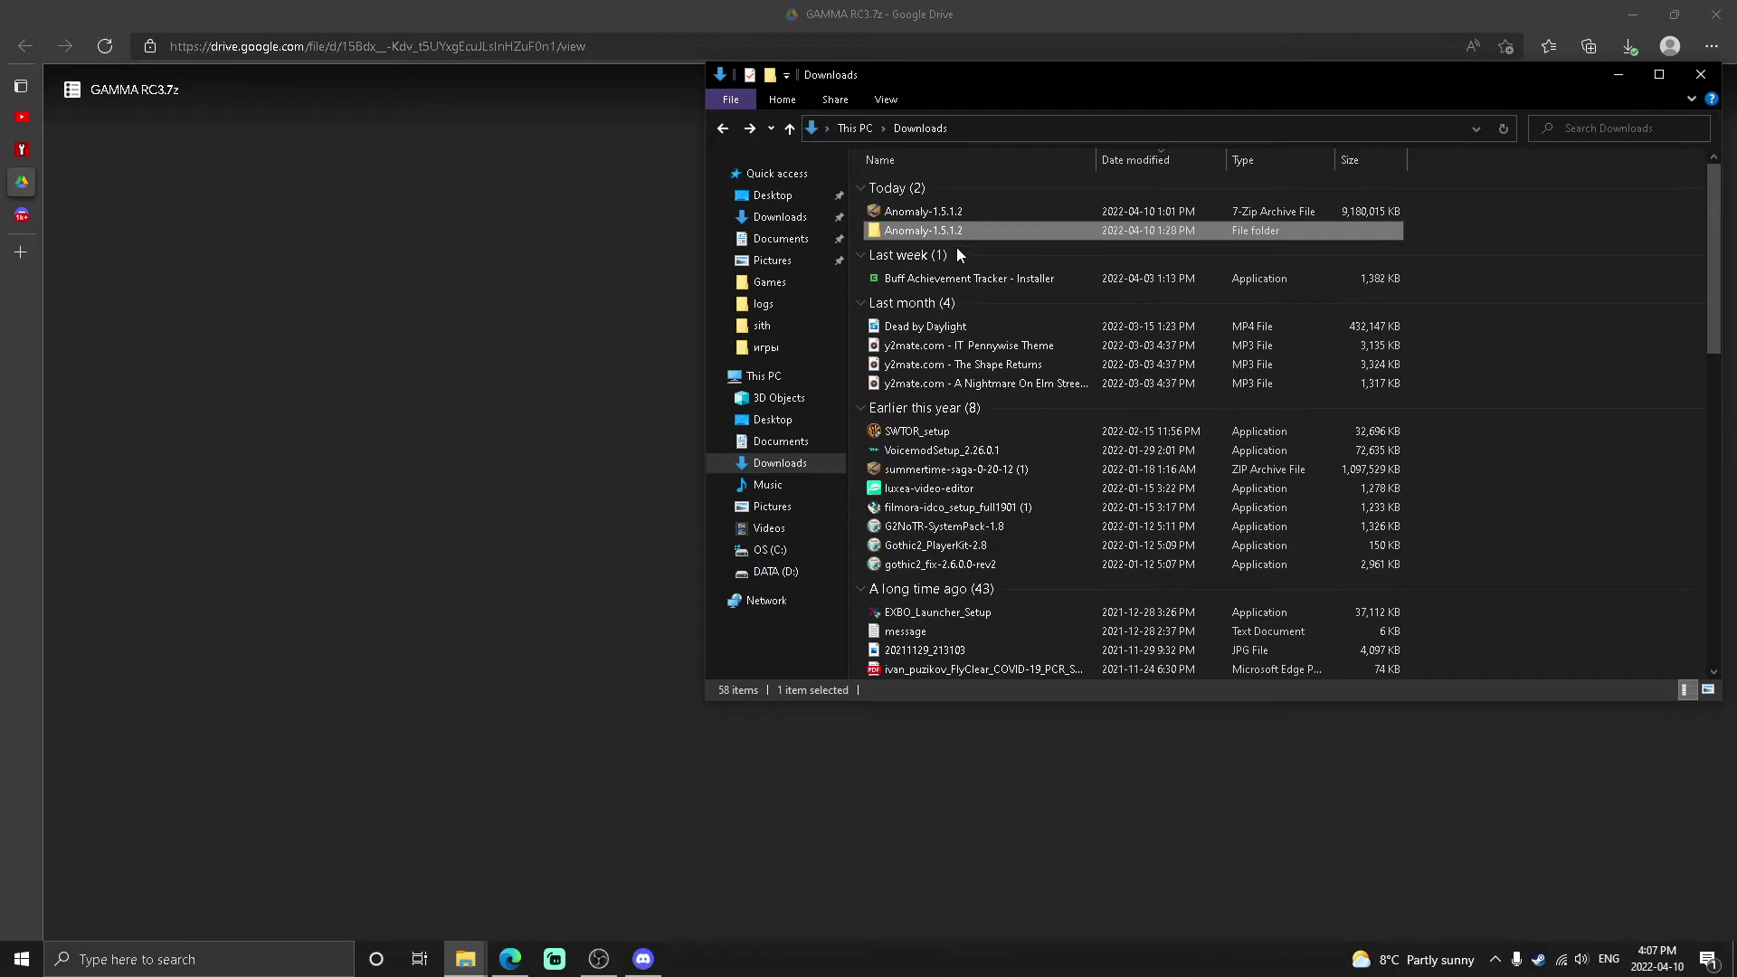
- Navigate from This PC into the DATA (D:) drive's Games folder
click(795, 374)
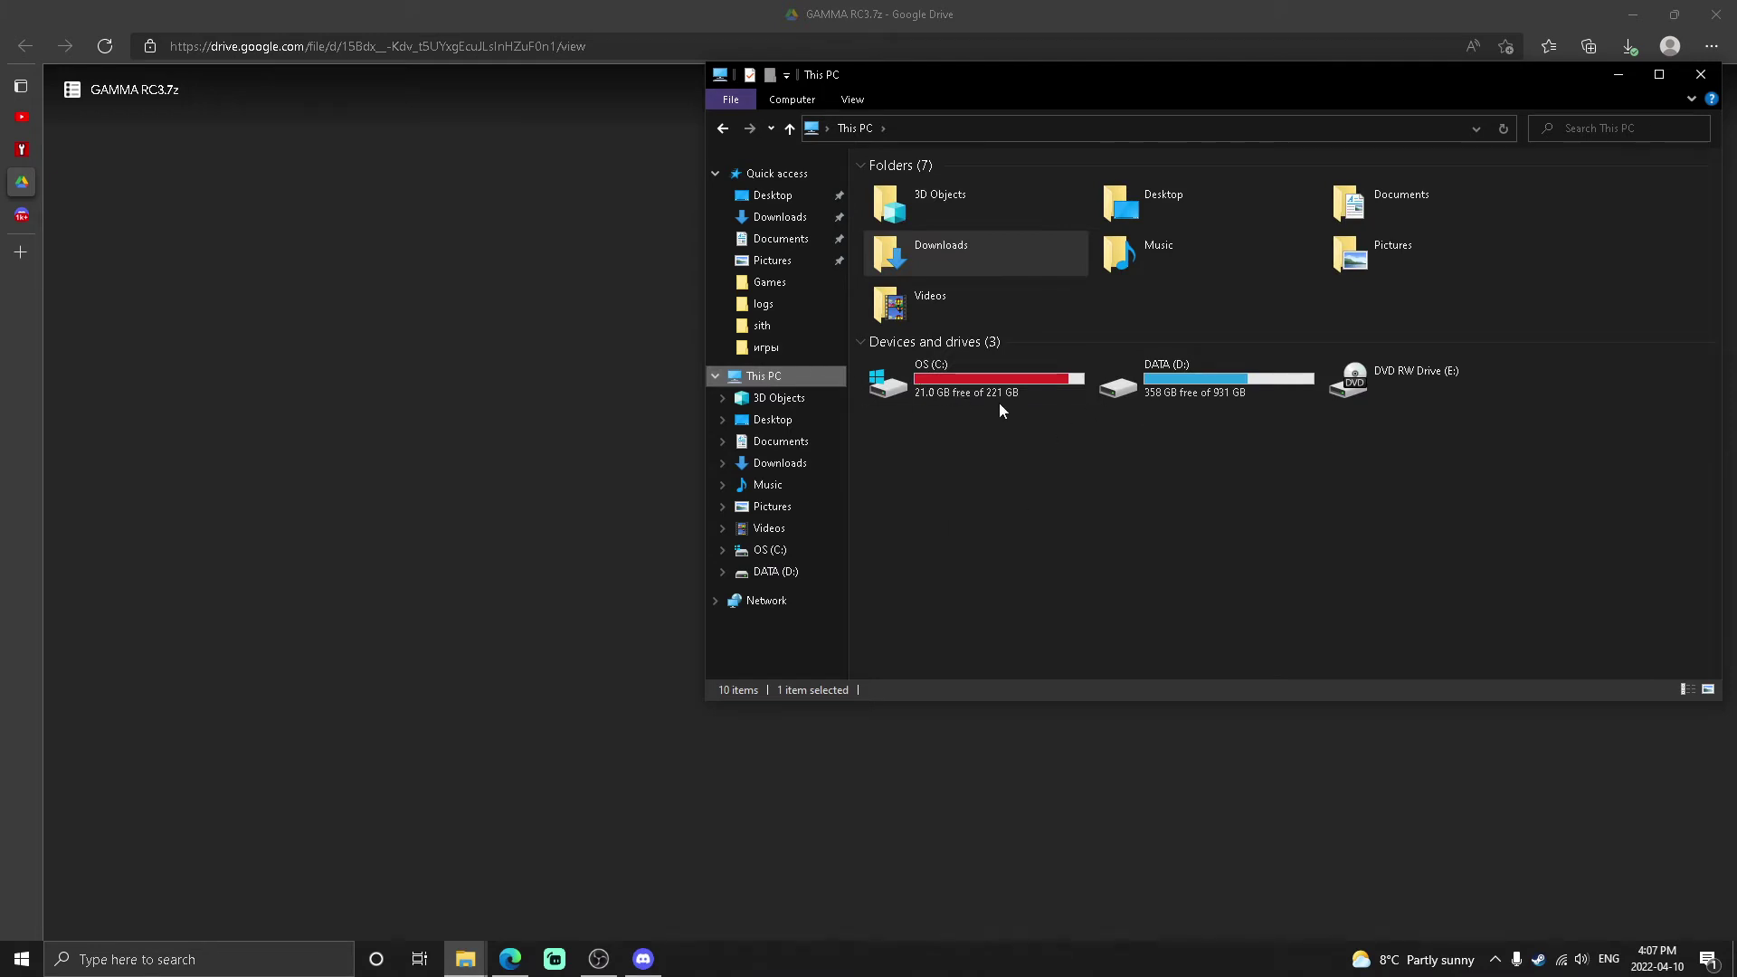
click(1166, 403)
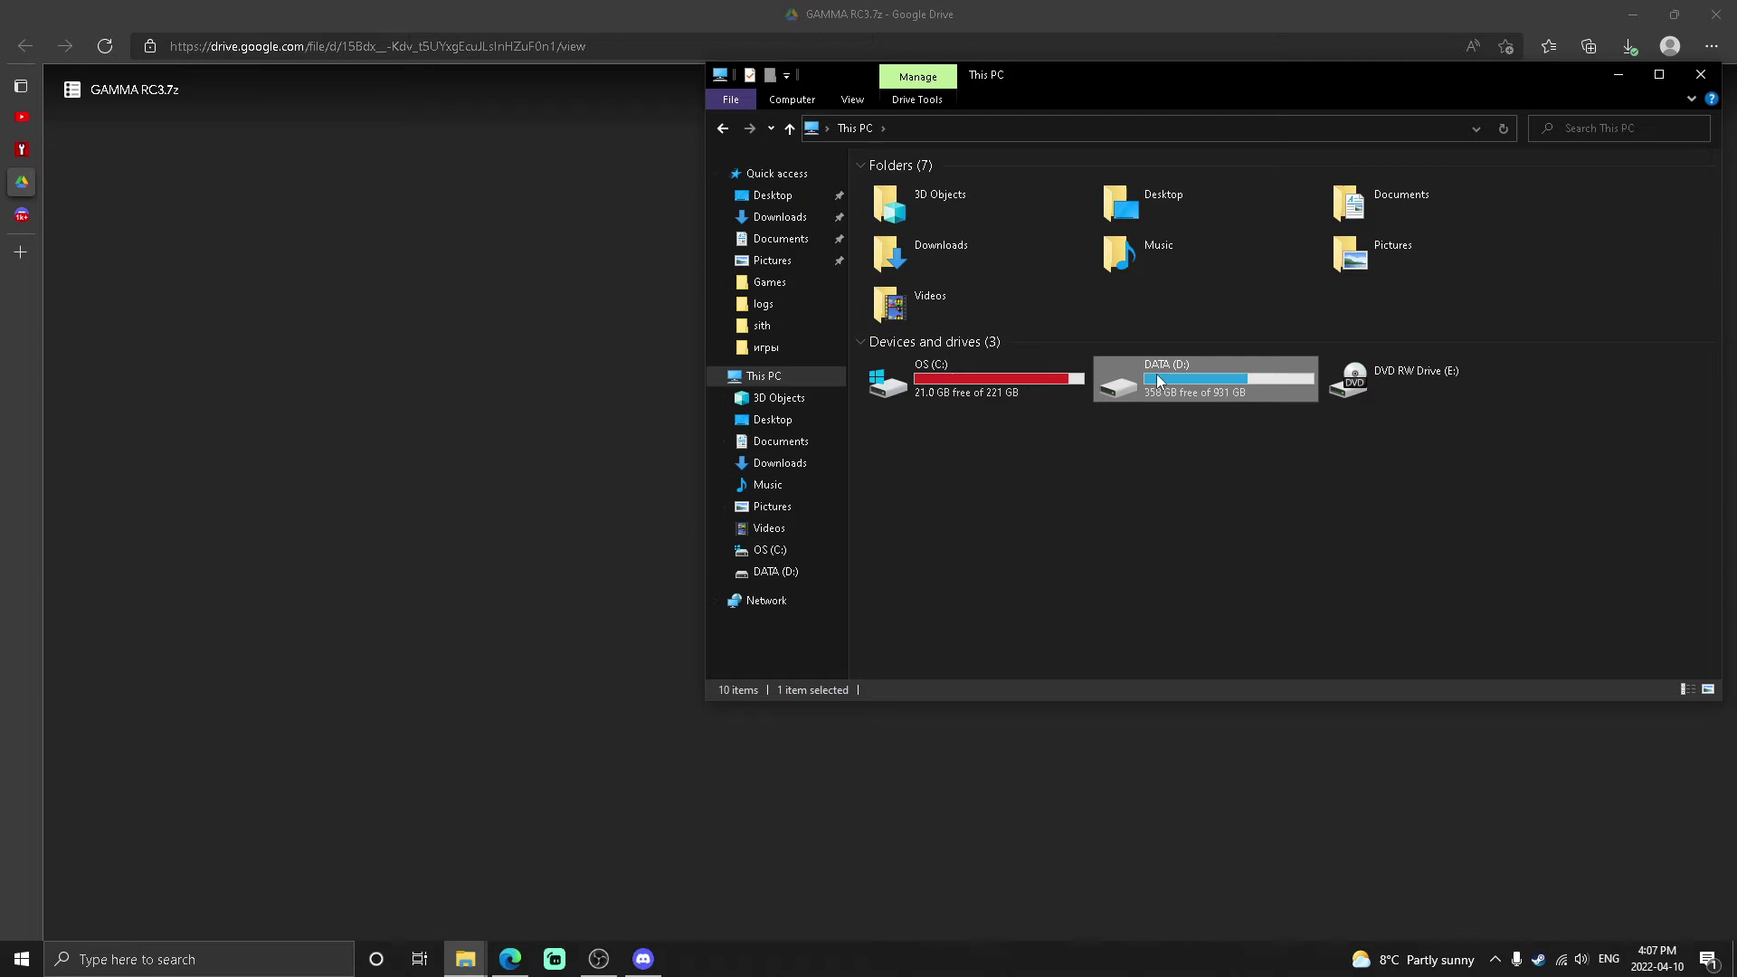
double_click(1155, 384)
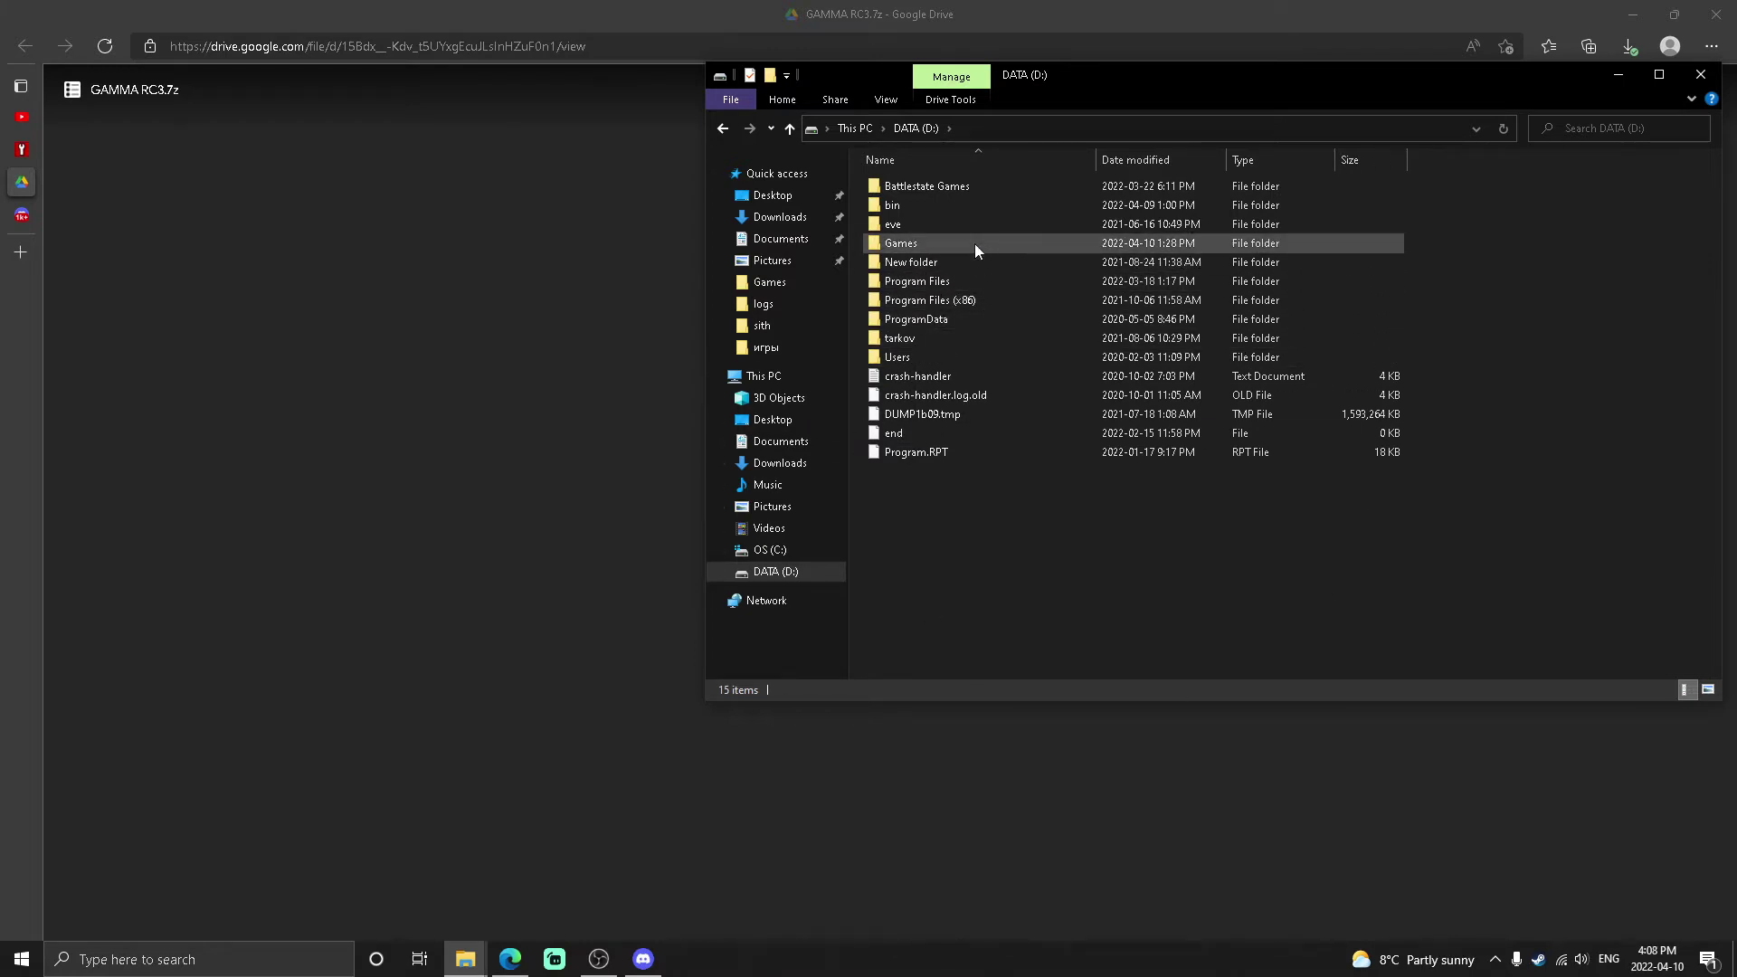
double_click(935, 244)
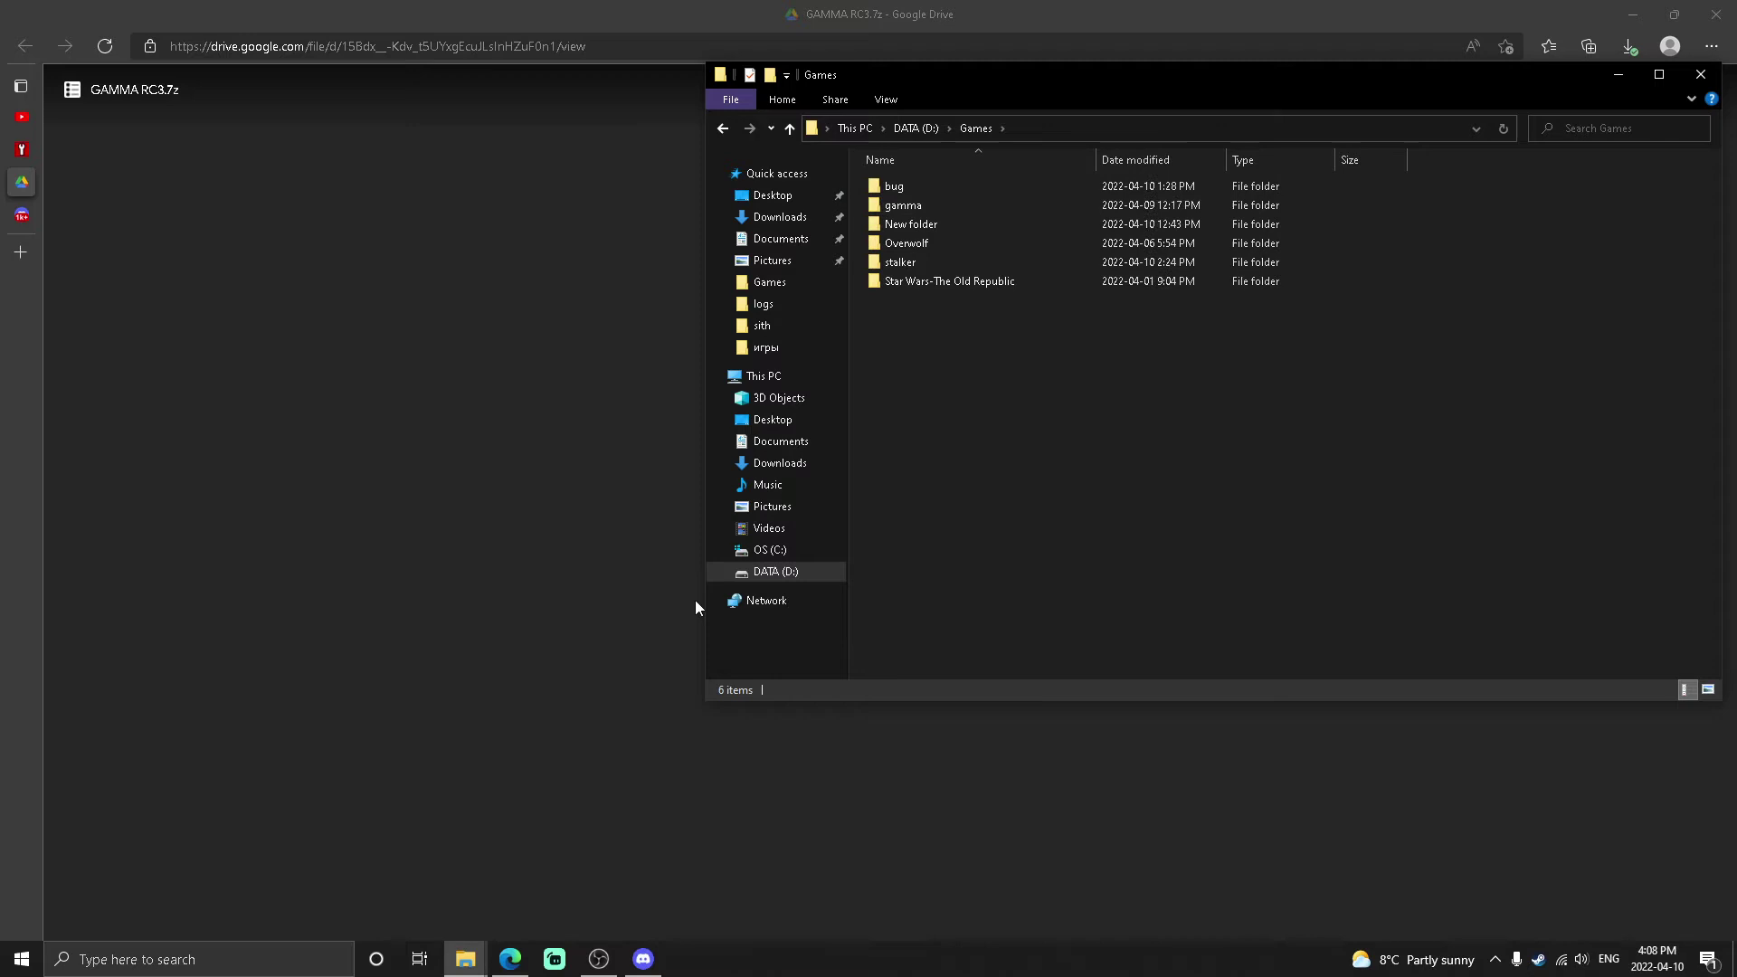
- Check the Anomaly-1.5.1.2 folder in Downloads, return to Games and enter the stalker folder
click(781, 217)
click(903, 230)
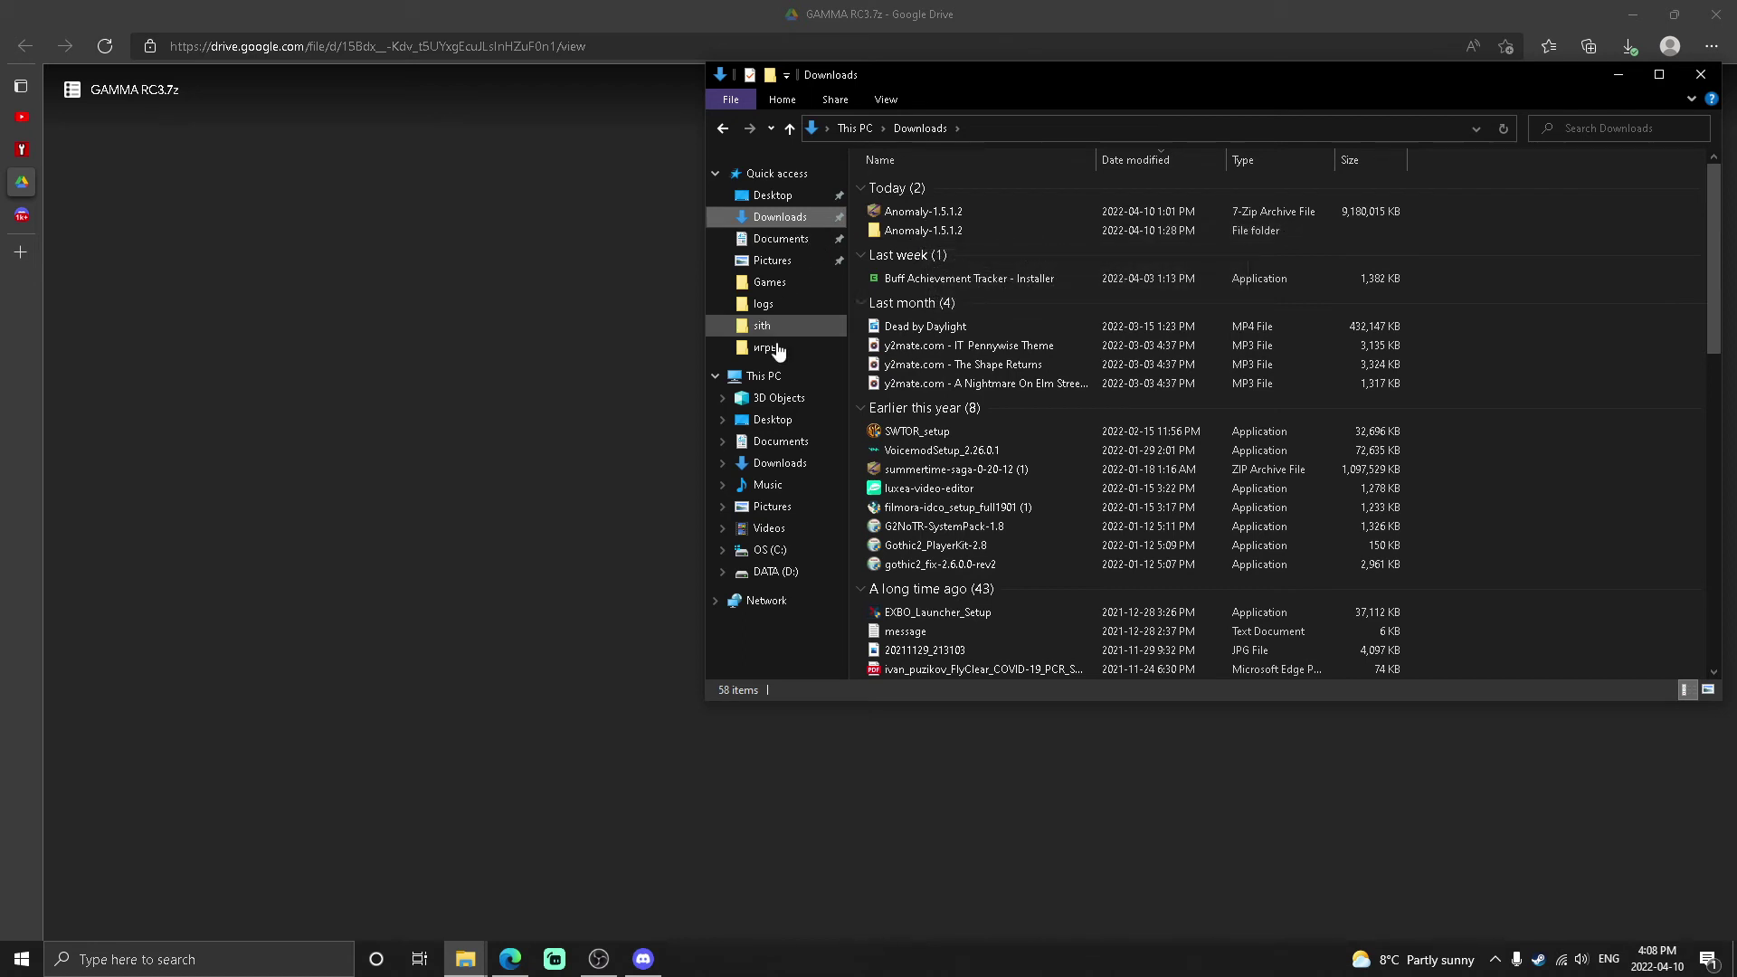
click(801, 284)
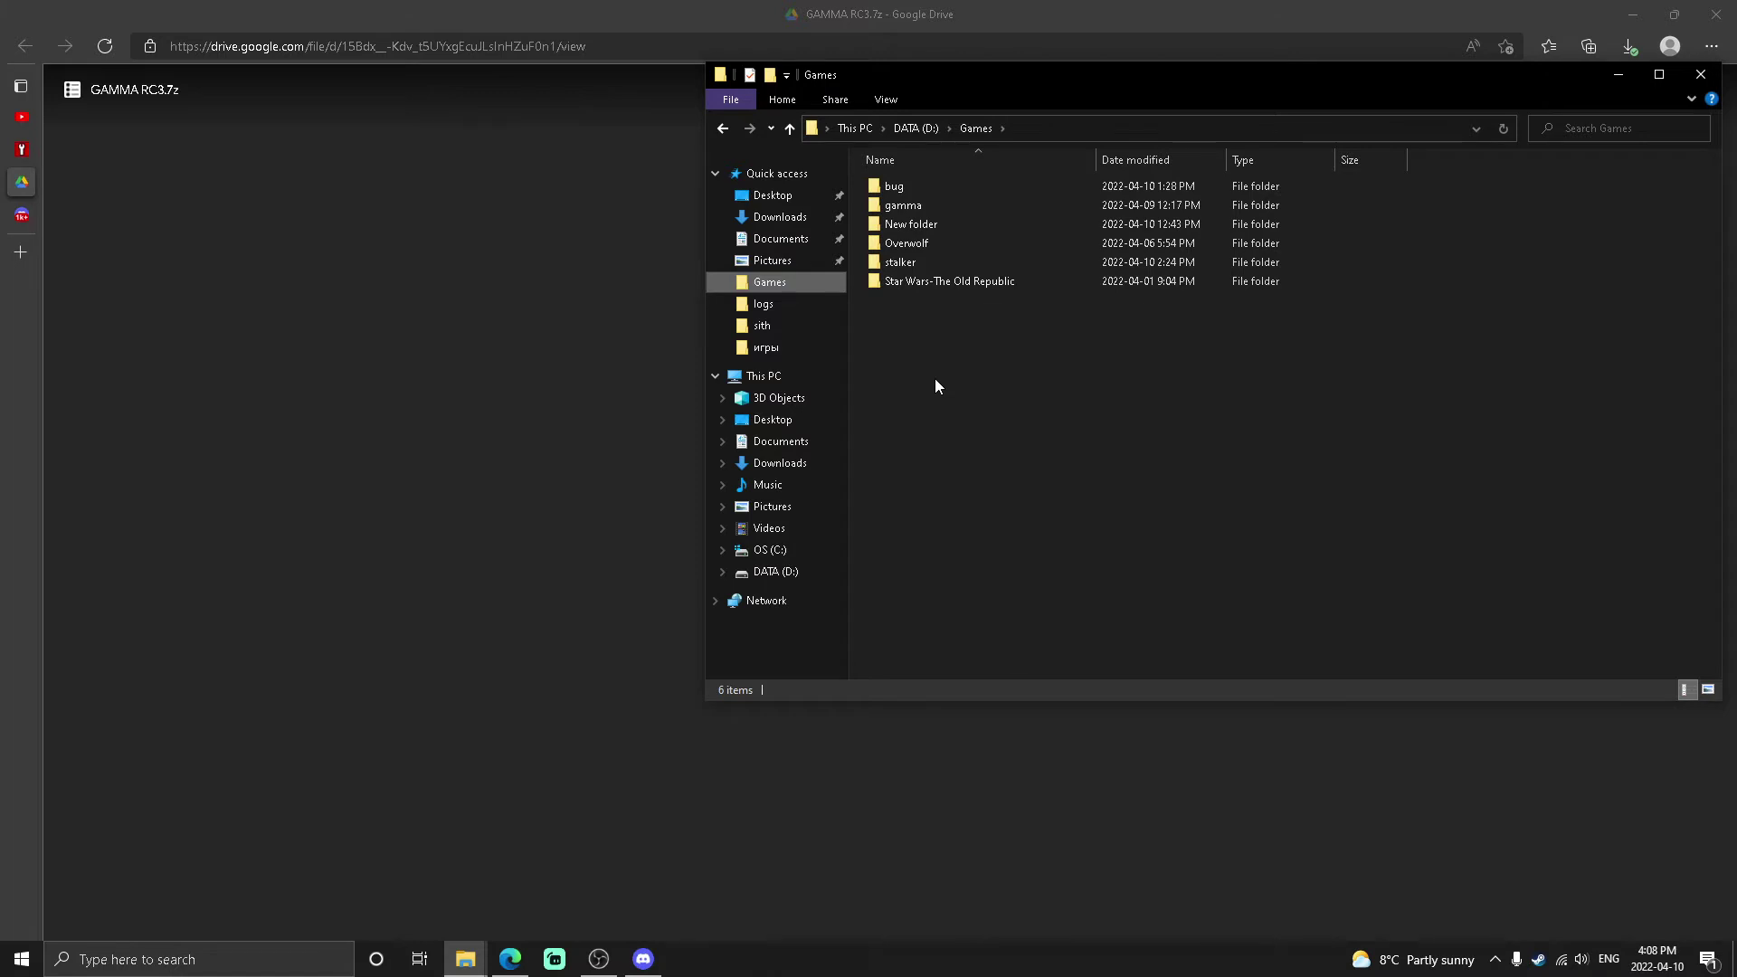
key(Down)
key(Down)
key(Down)
key(Return)
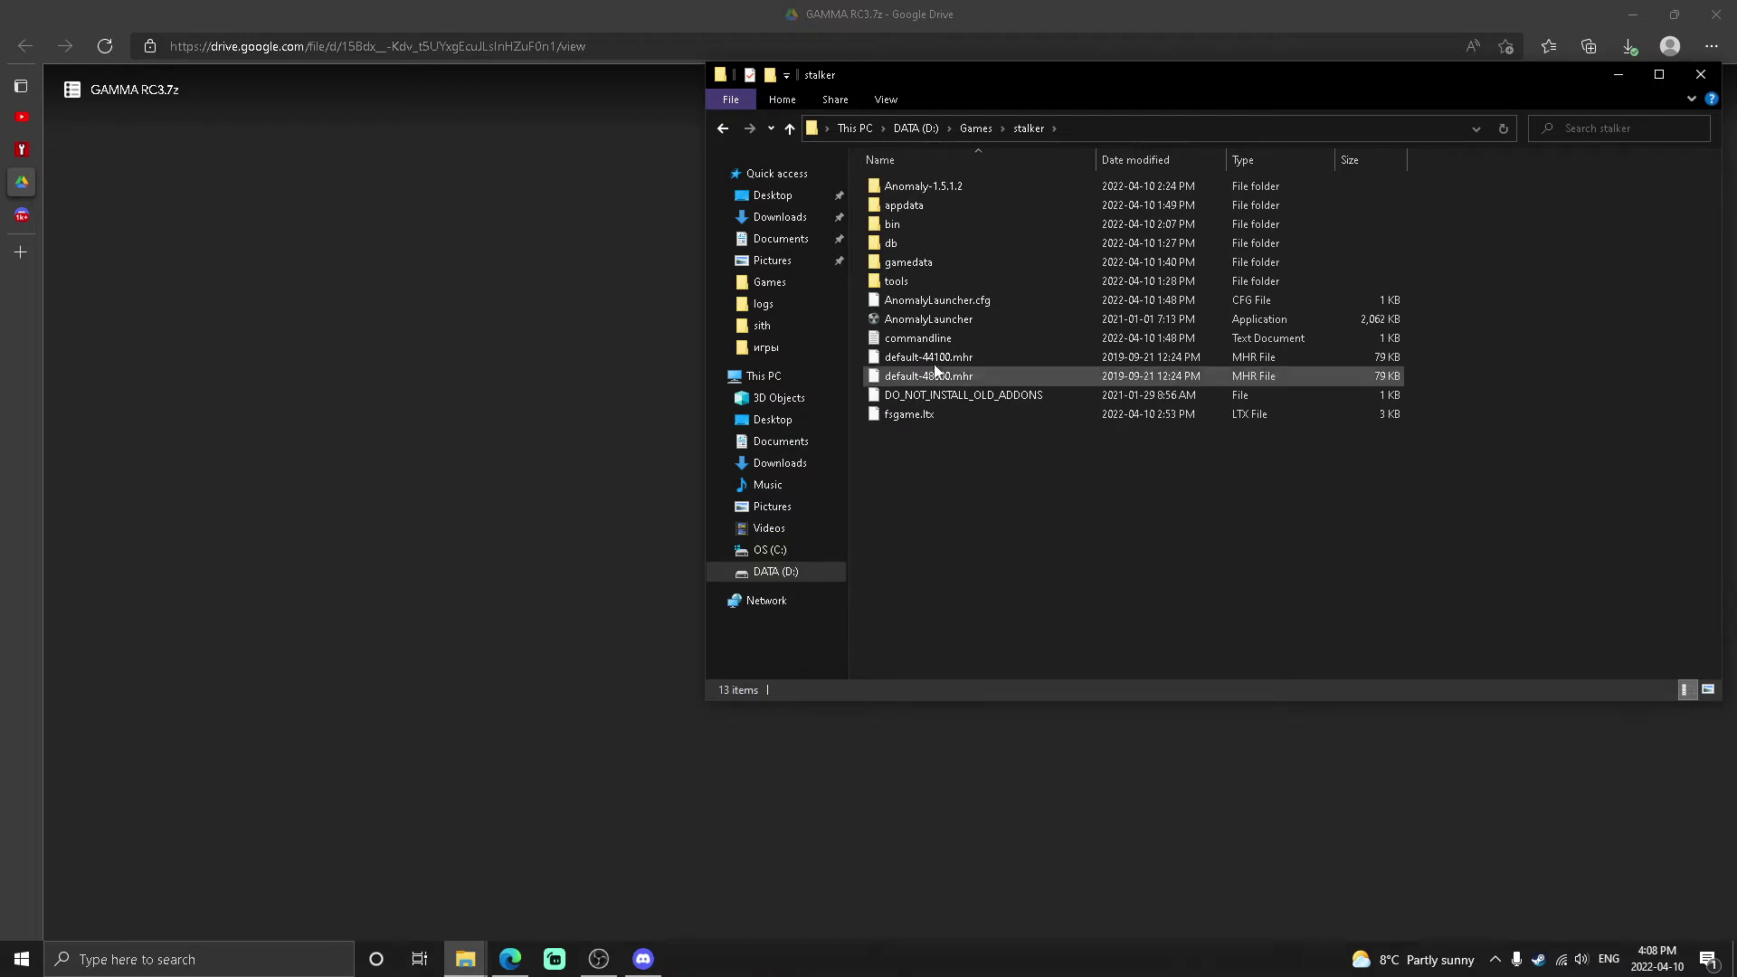
- Go into stalker's appdata folder and then its logs folder
click(970, 208)
double_click(971, 203)
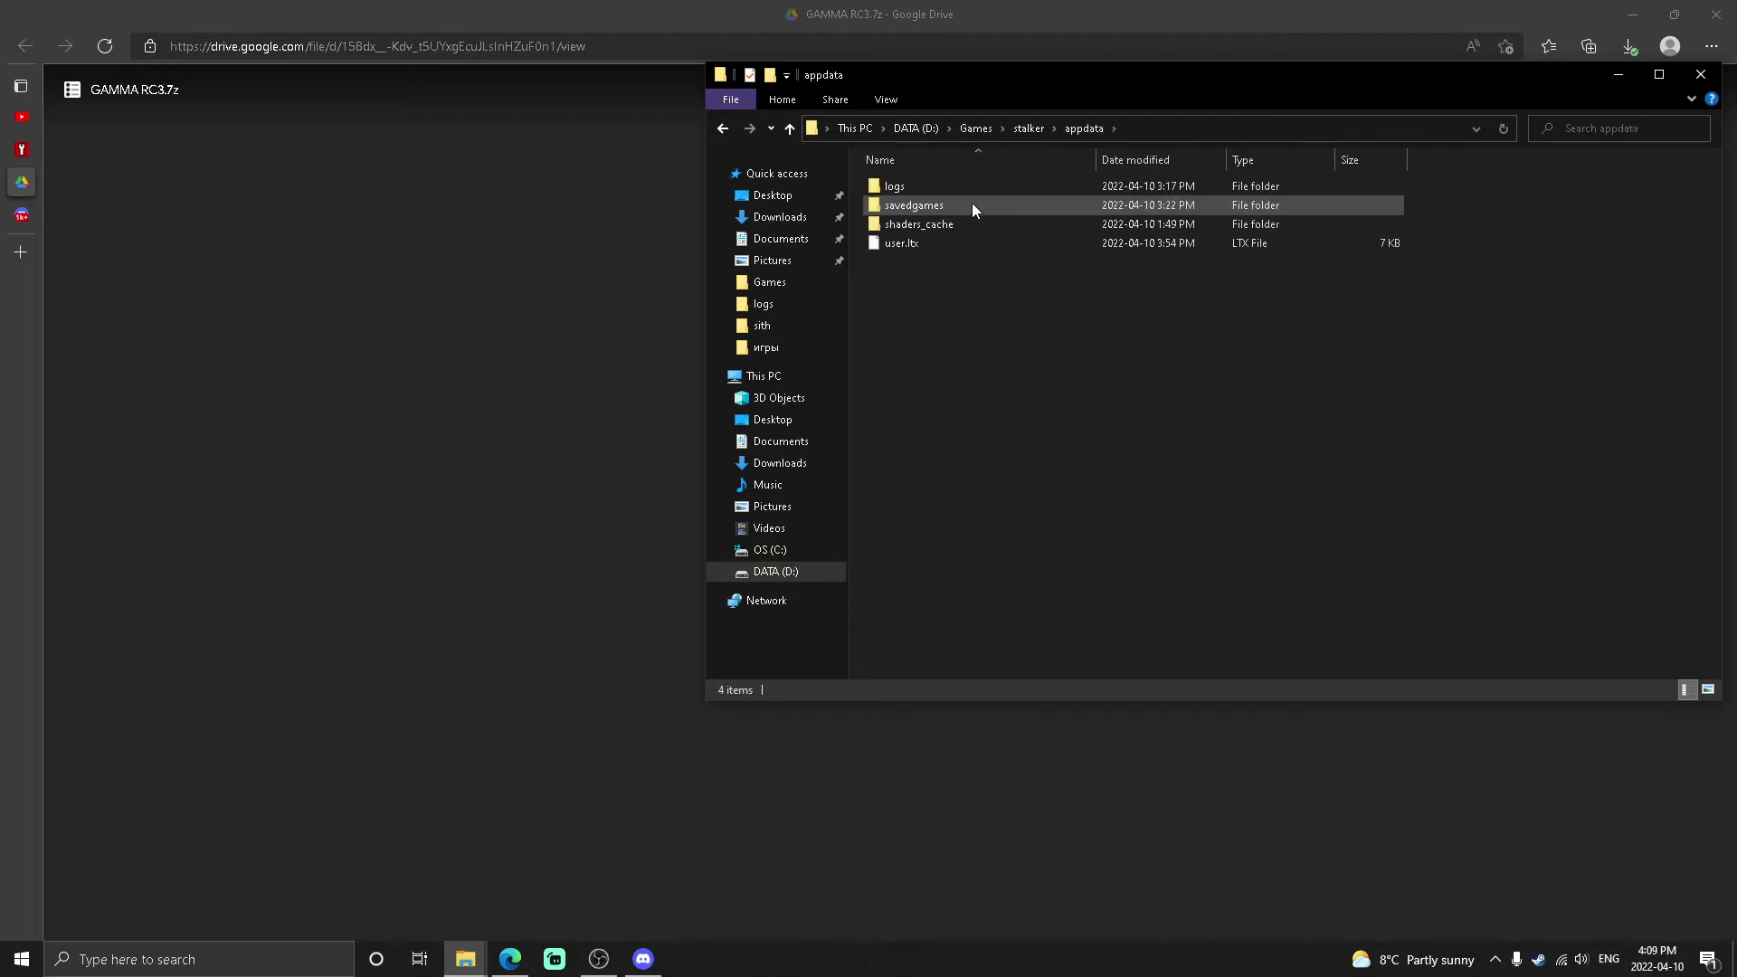
click(945, 186)
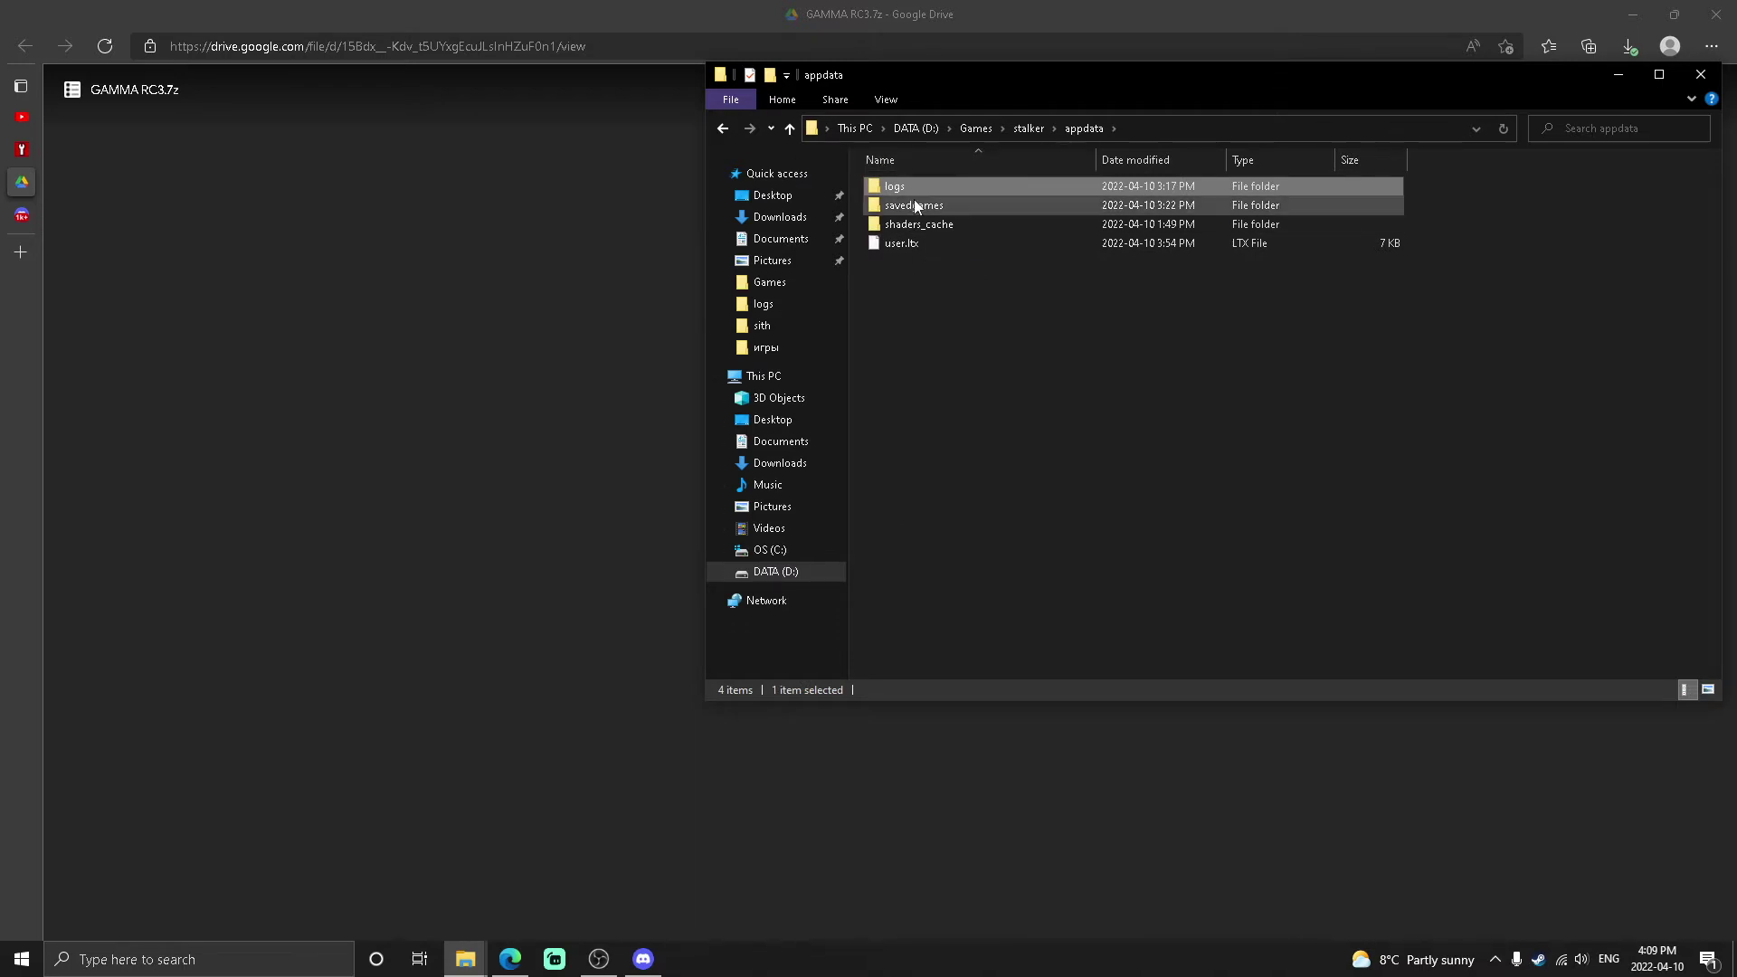
mouse_move(903, 242)
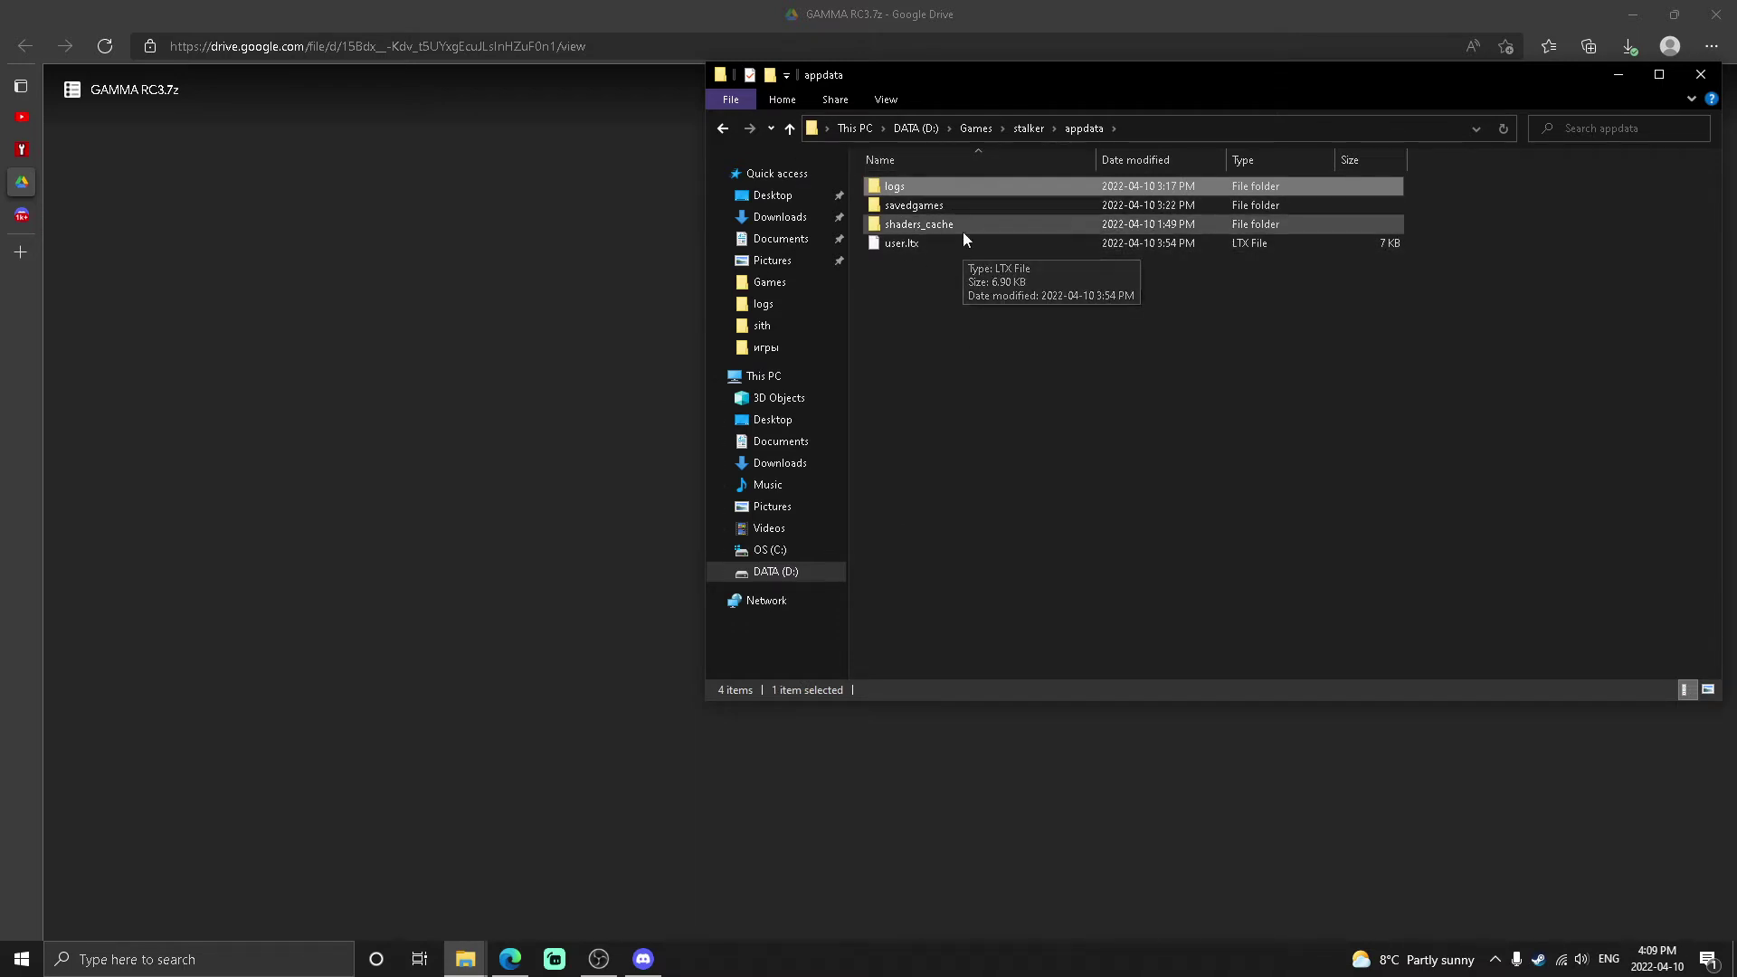
double_click(923, 189)
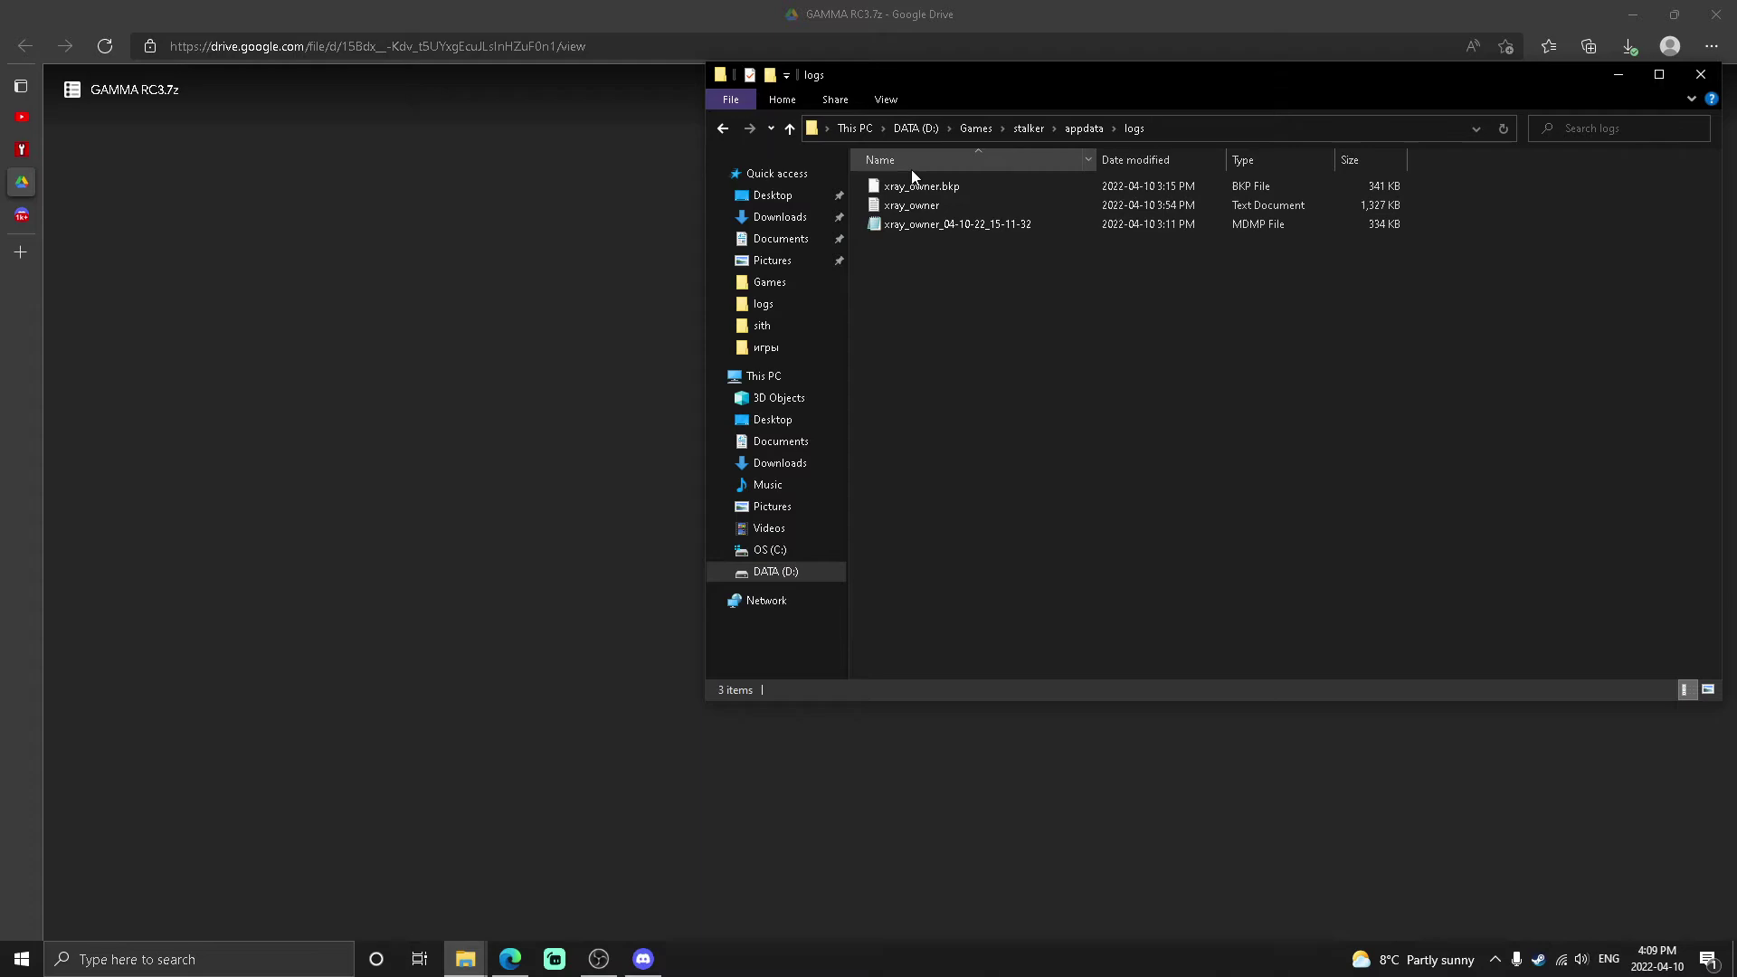
- Read the xray_owner log in Notepad and close it again
mouse_move(911, 206)
double_click(965, 205)
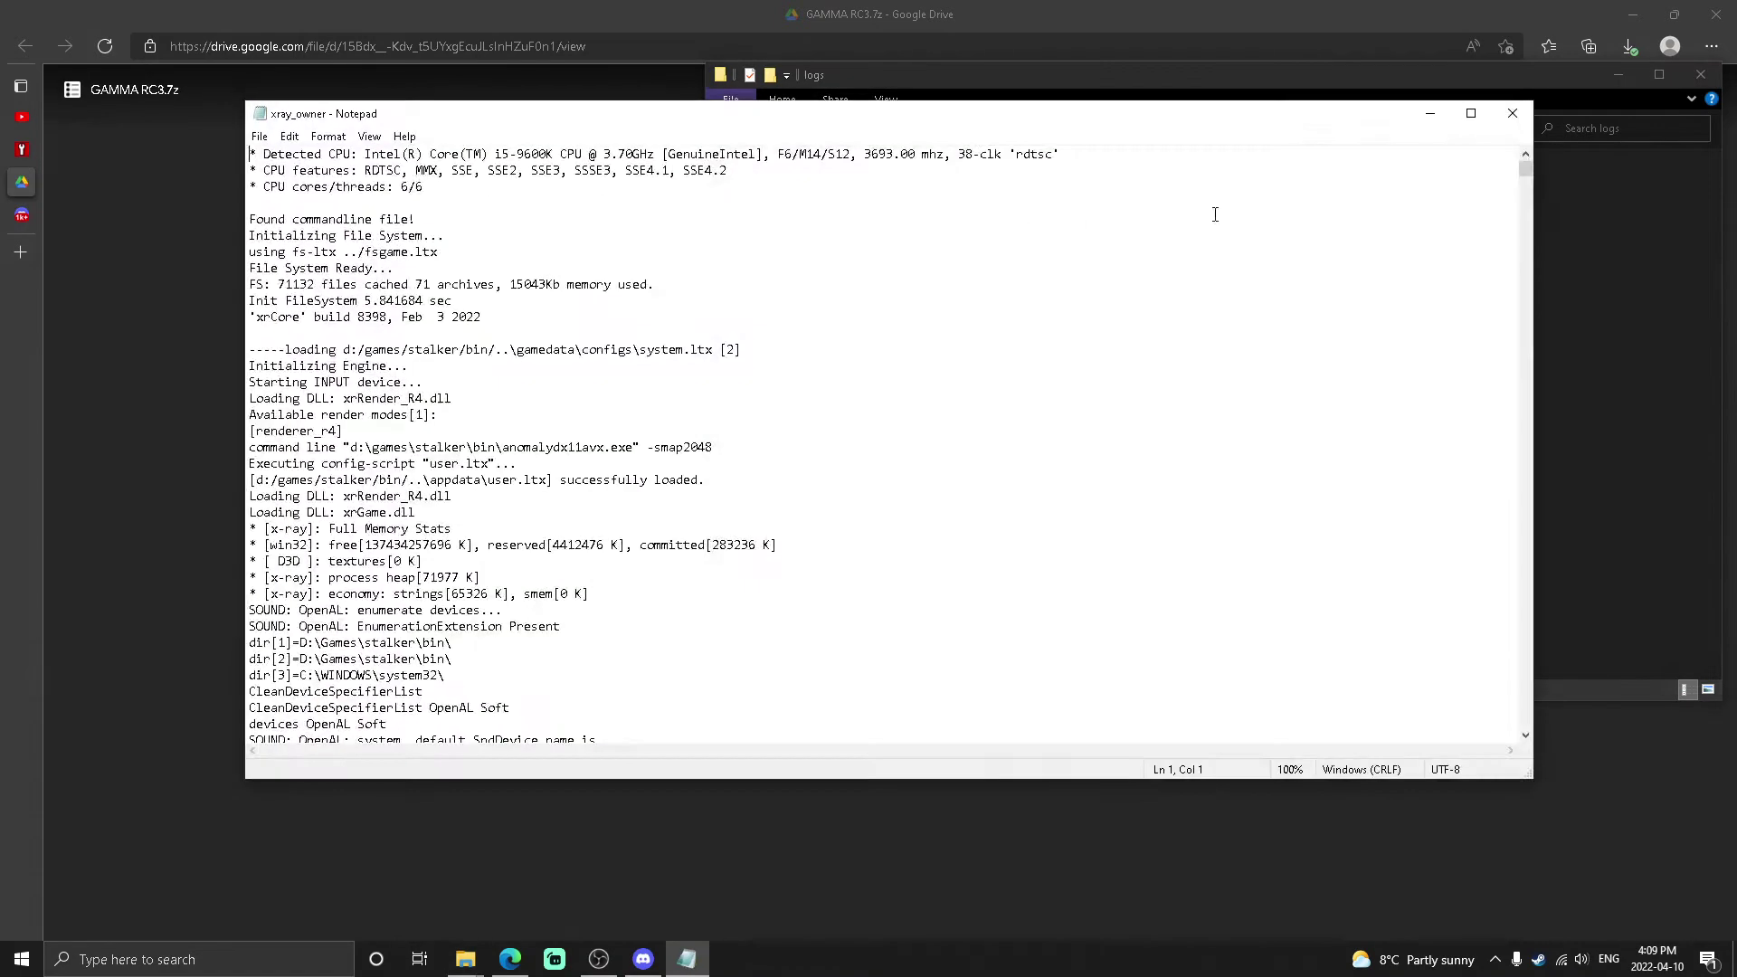
mouse_move(1525, 164)
mouse_down()
mouse_move(1506, 745)
mouse_move(1525, 166)
mouse_up()
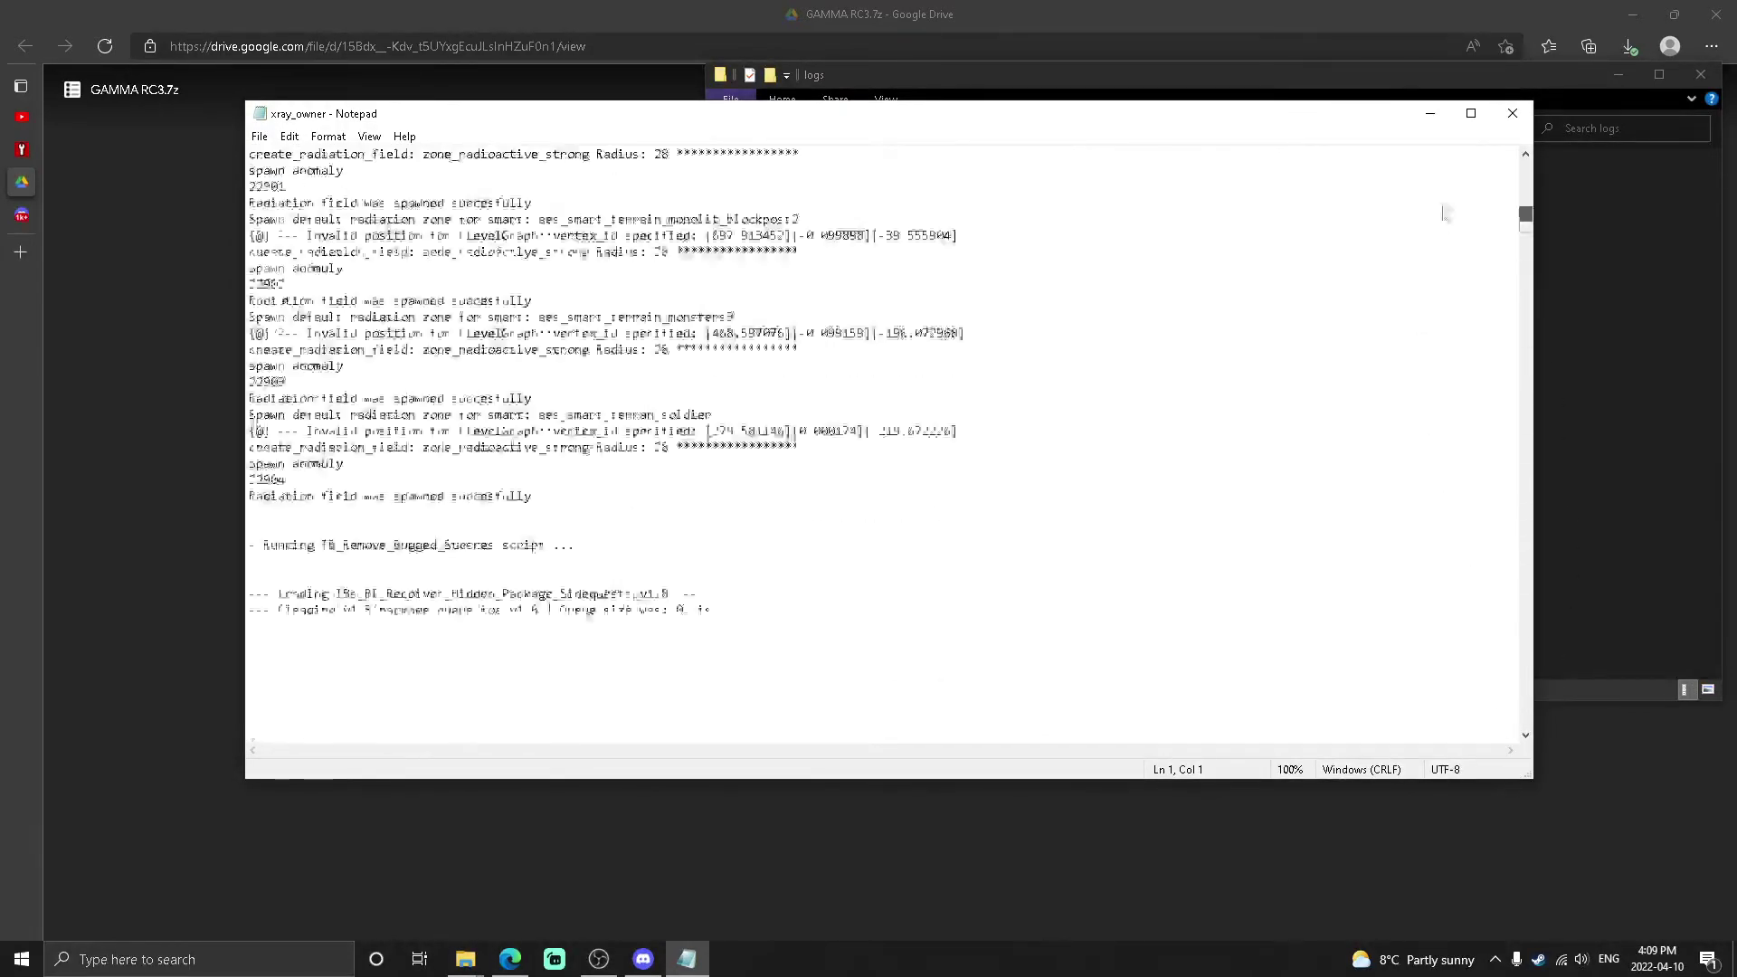
click(1513, 113)
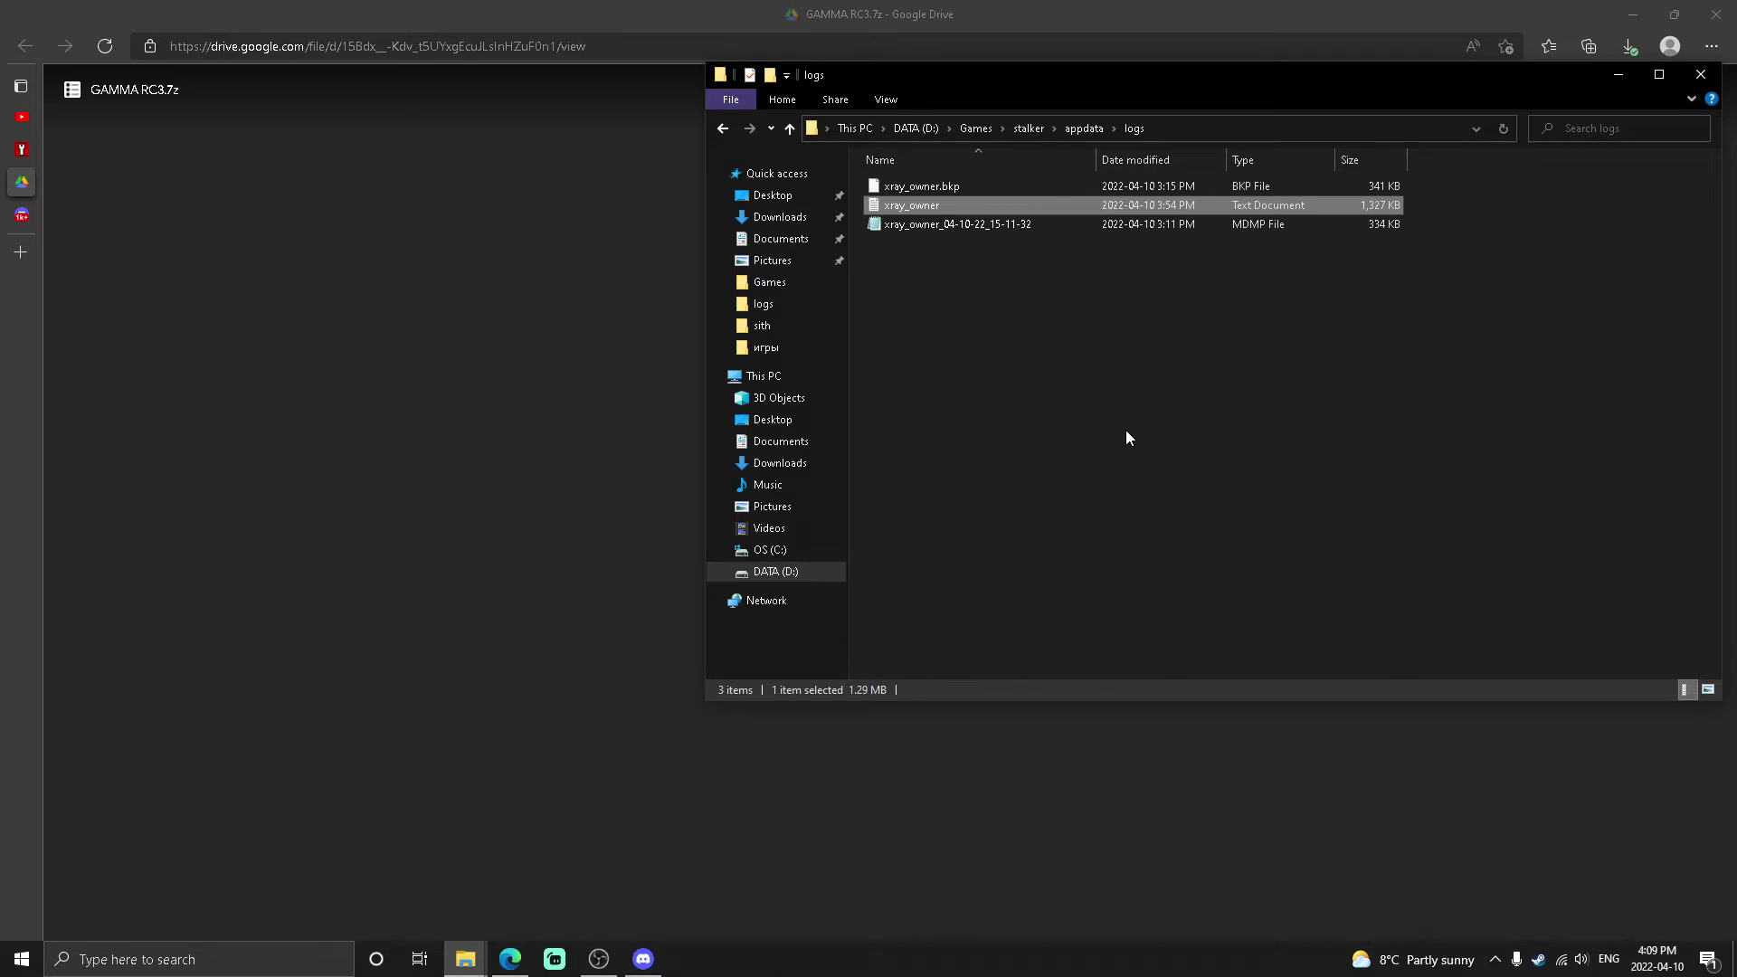
- Back out of logs through appdata and stalker to the Games folder
click(723, 129)
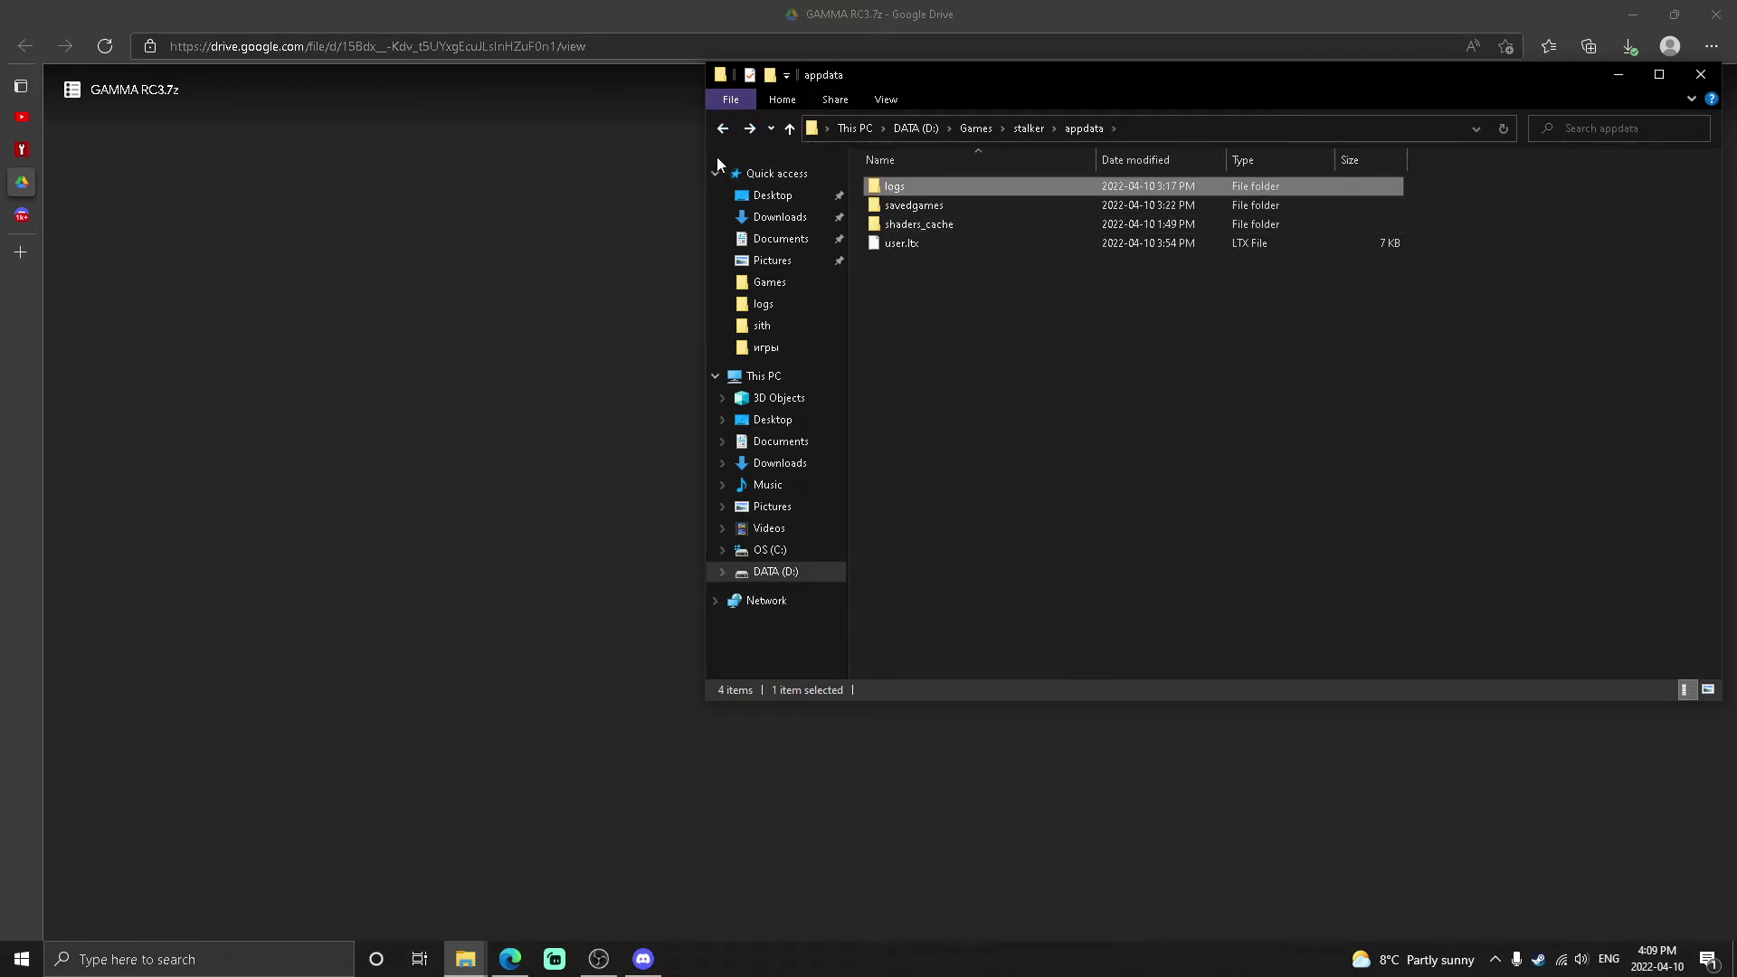
click(724, 129)
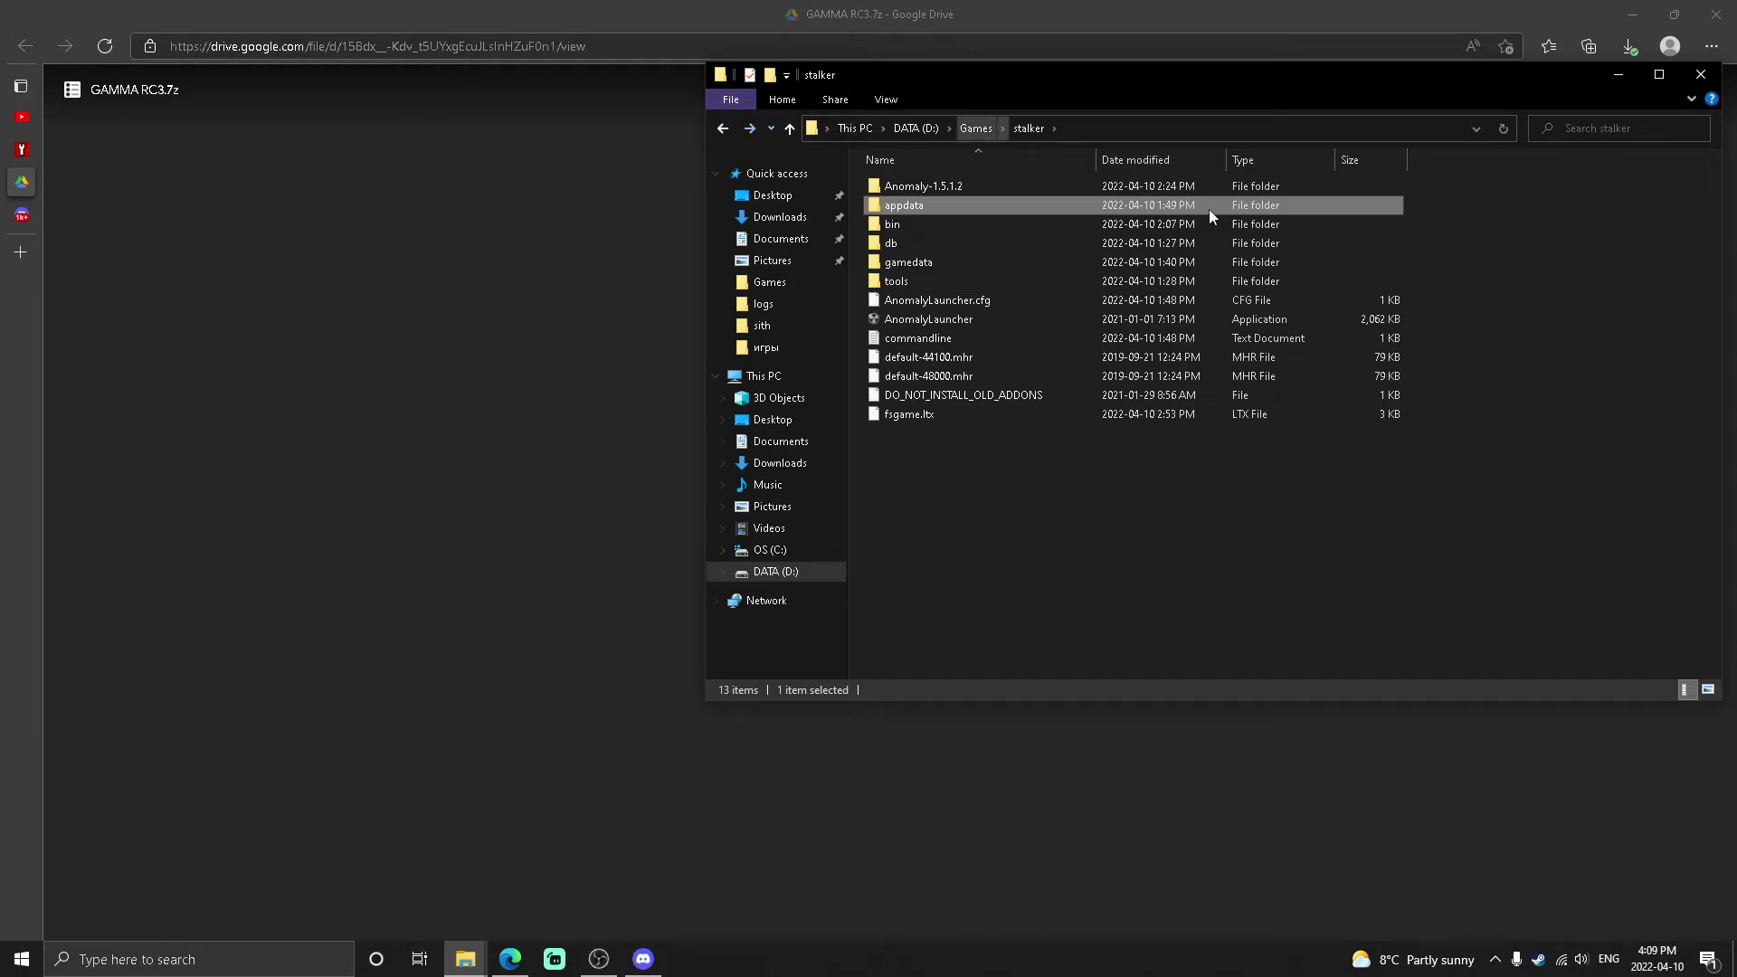
click(719, 134)
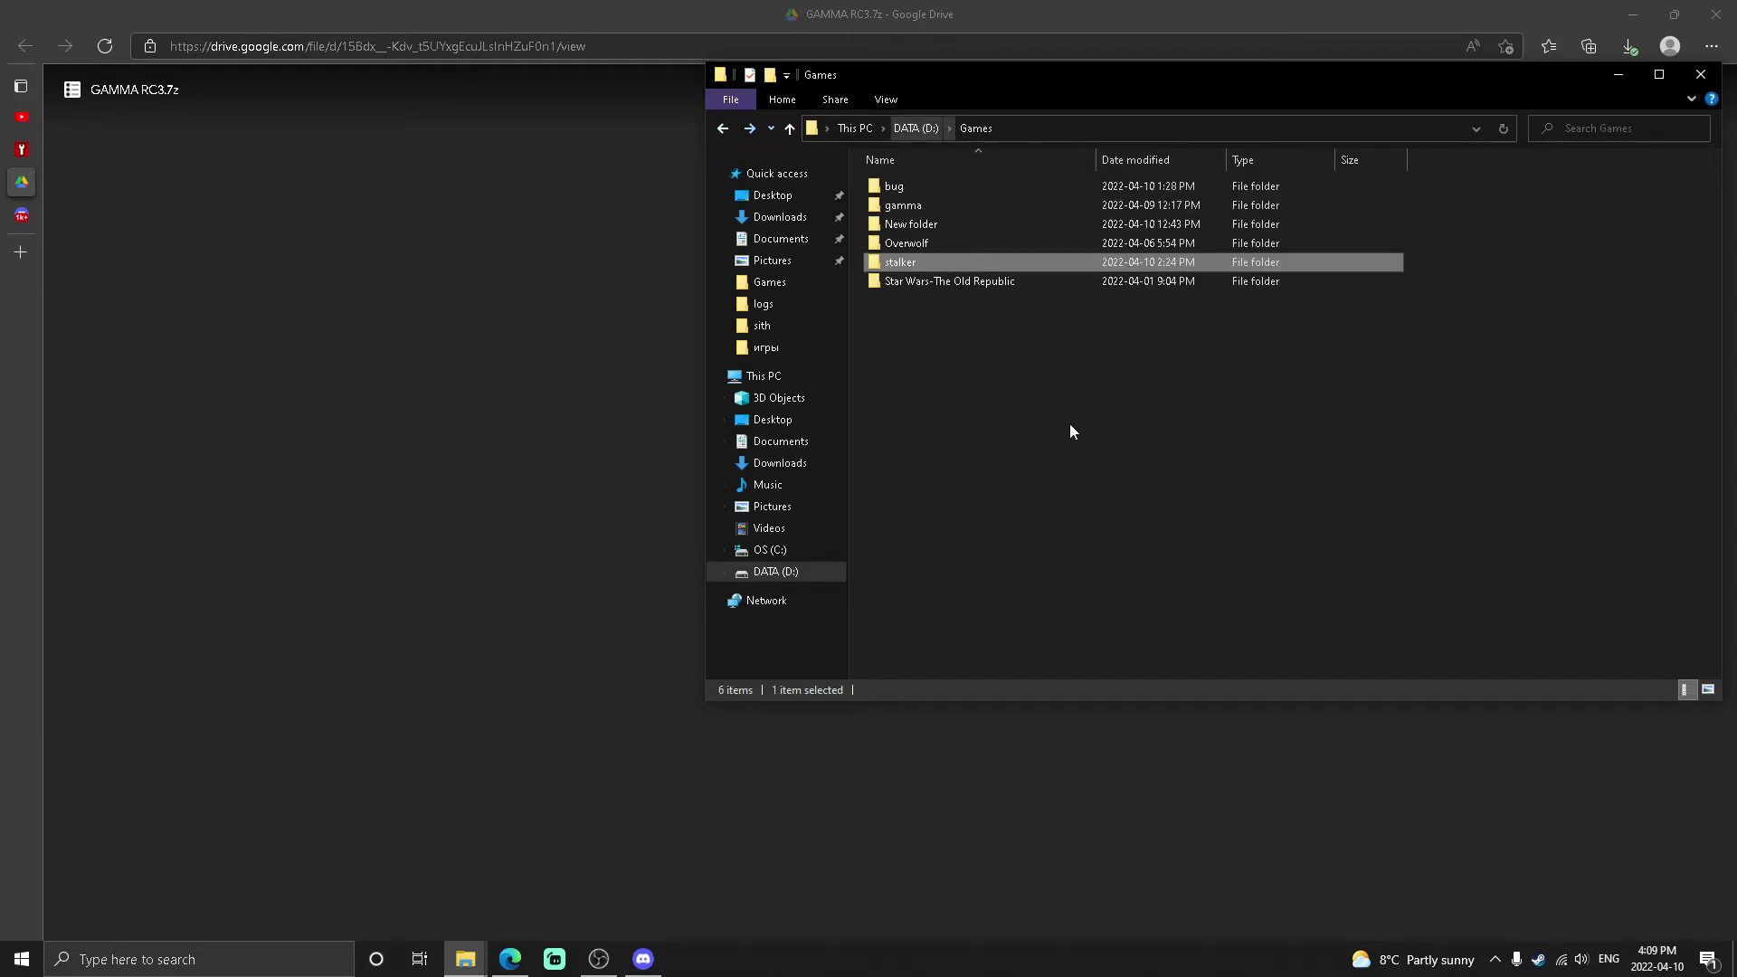
- Enter gamma, GAMMA RC3 and the .Grok's Modpack Installer folder
double_click(925, 204)
double_click(956, 184)
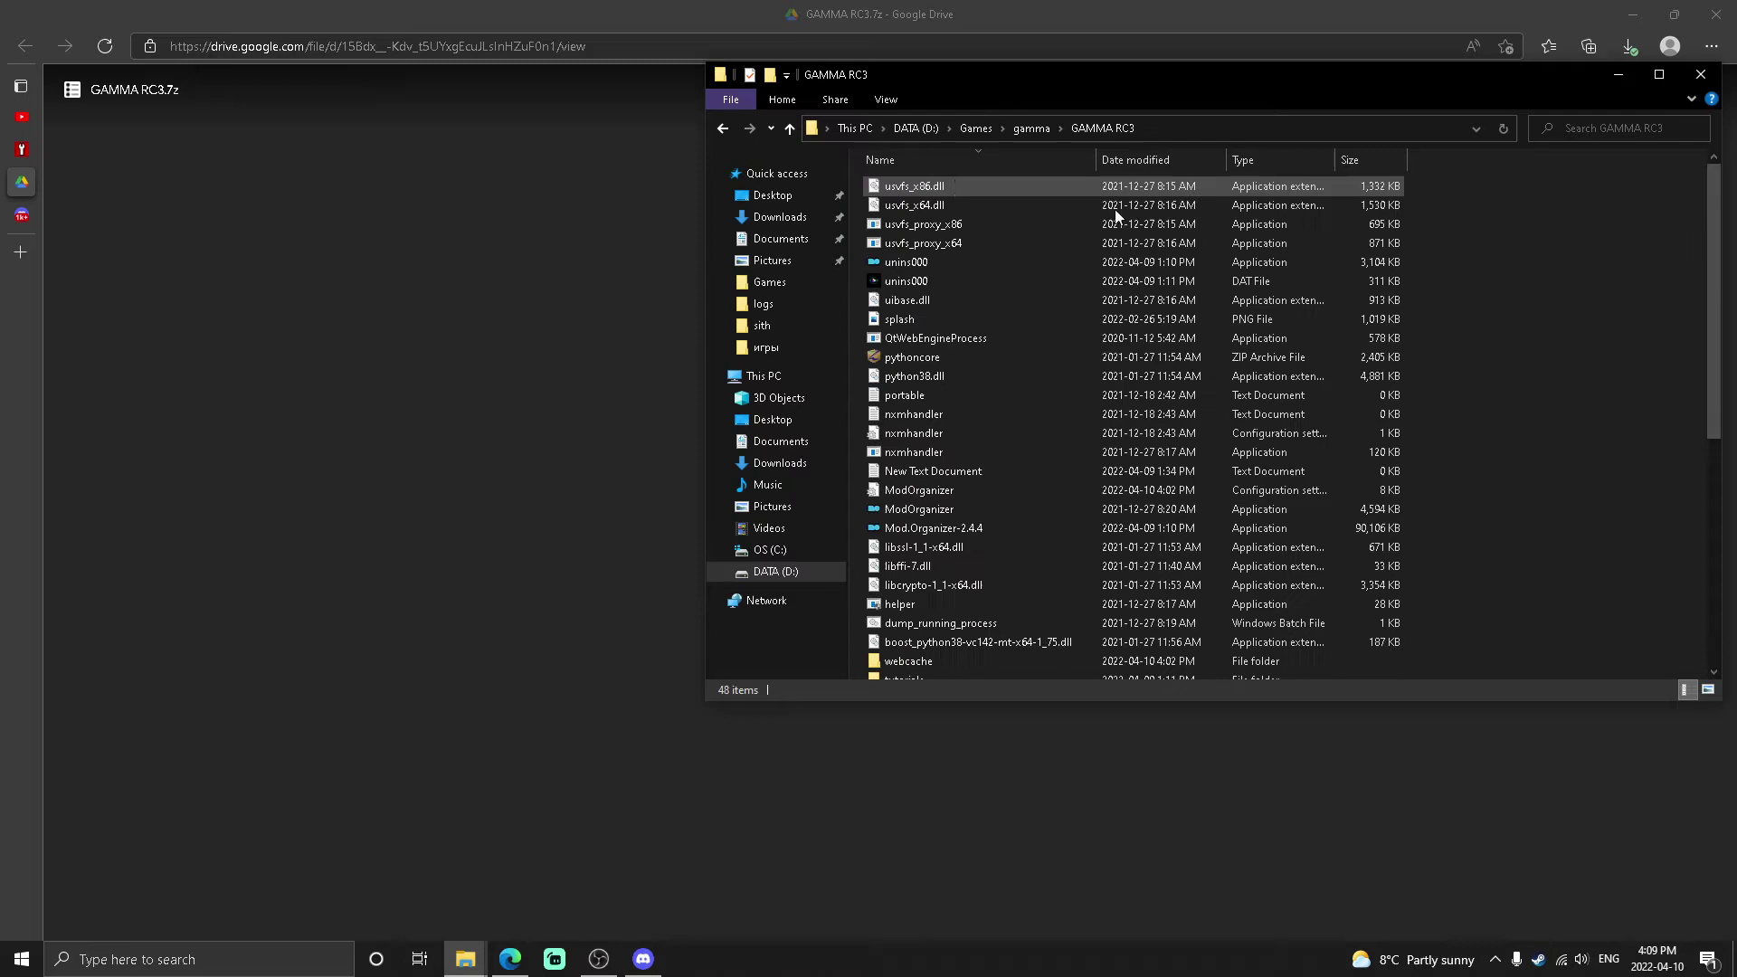
scroll(1184, 315, down, 3)
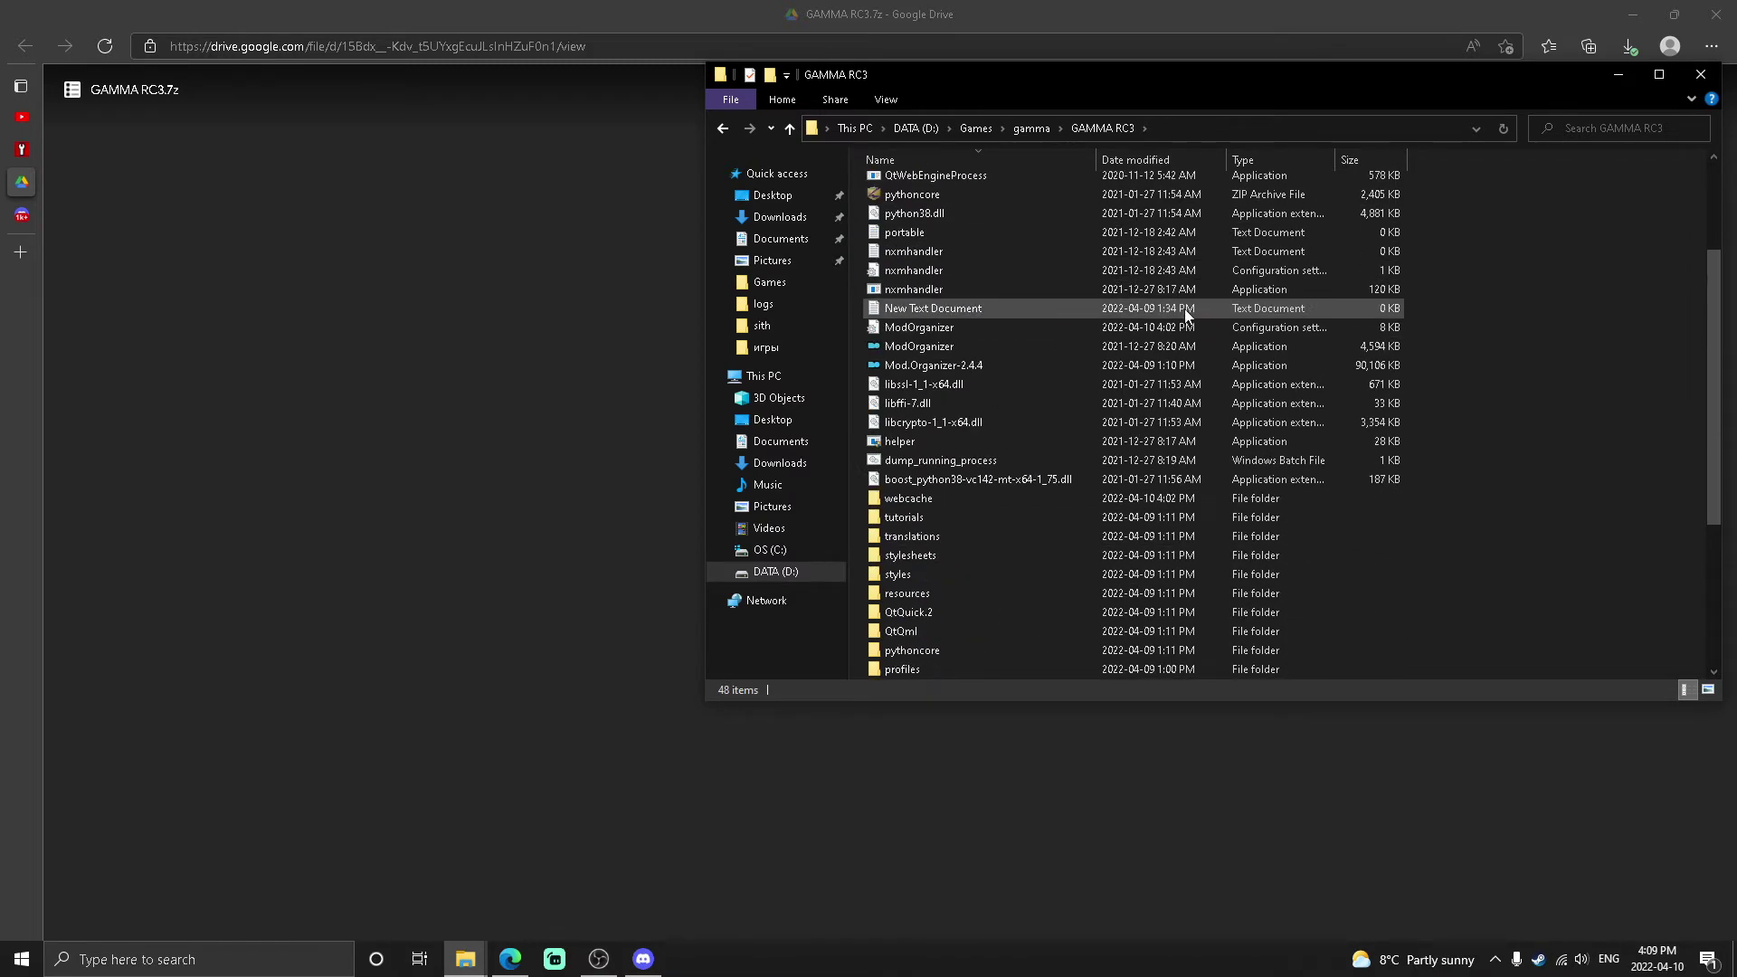
scroll(1180, 333, down, 4)
scroll(1180, 341, down, 1)
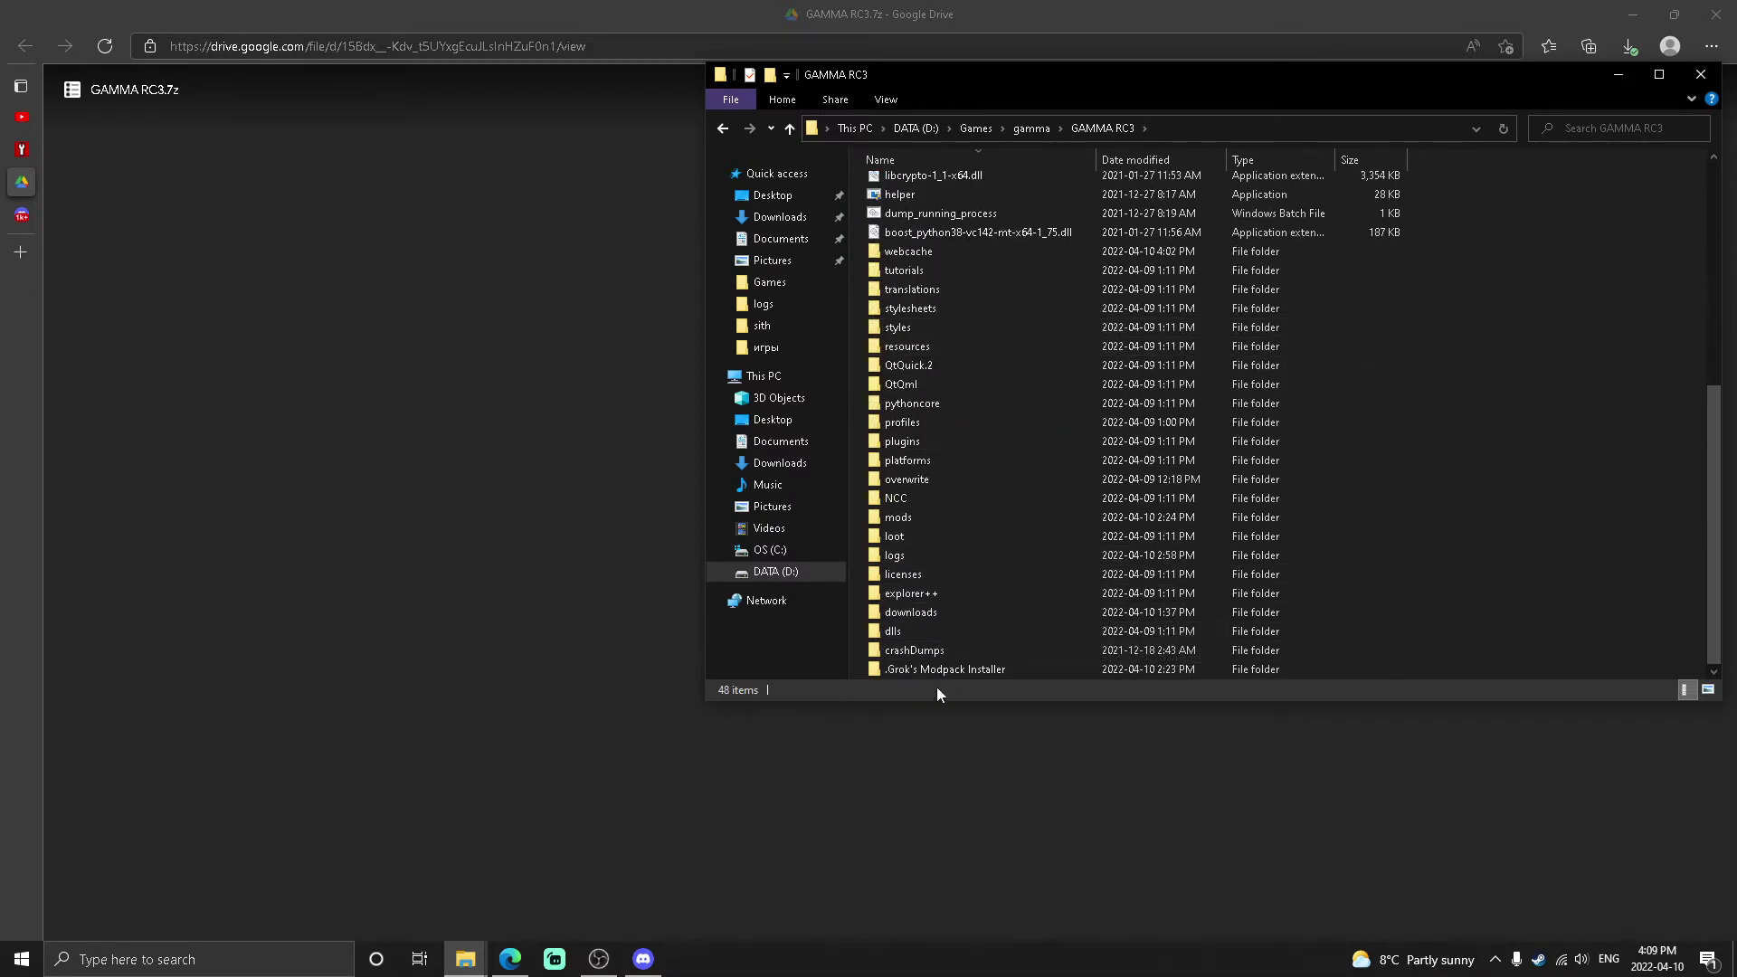
double_click(968, 673)
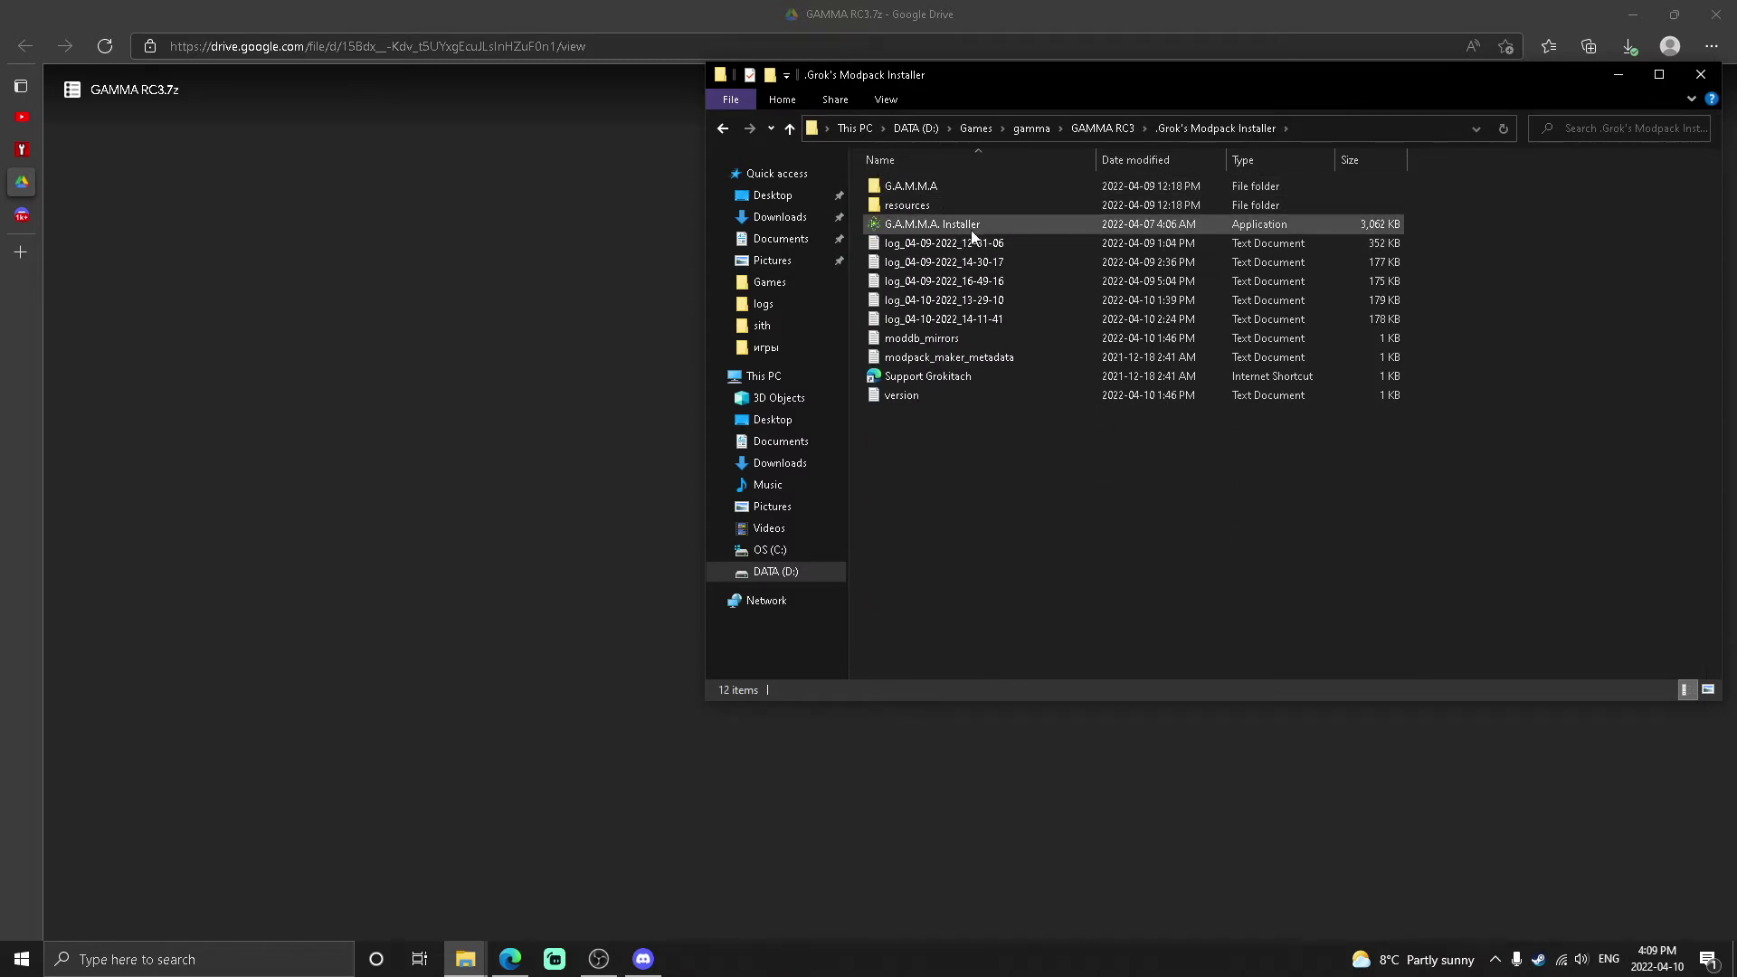
double_click(948, 227)
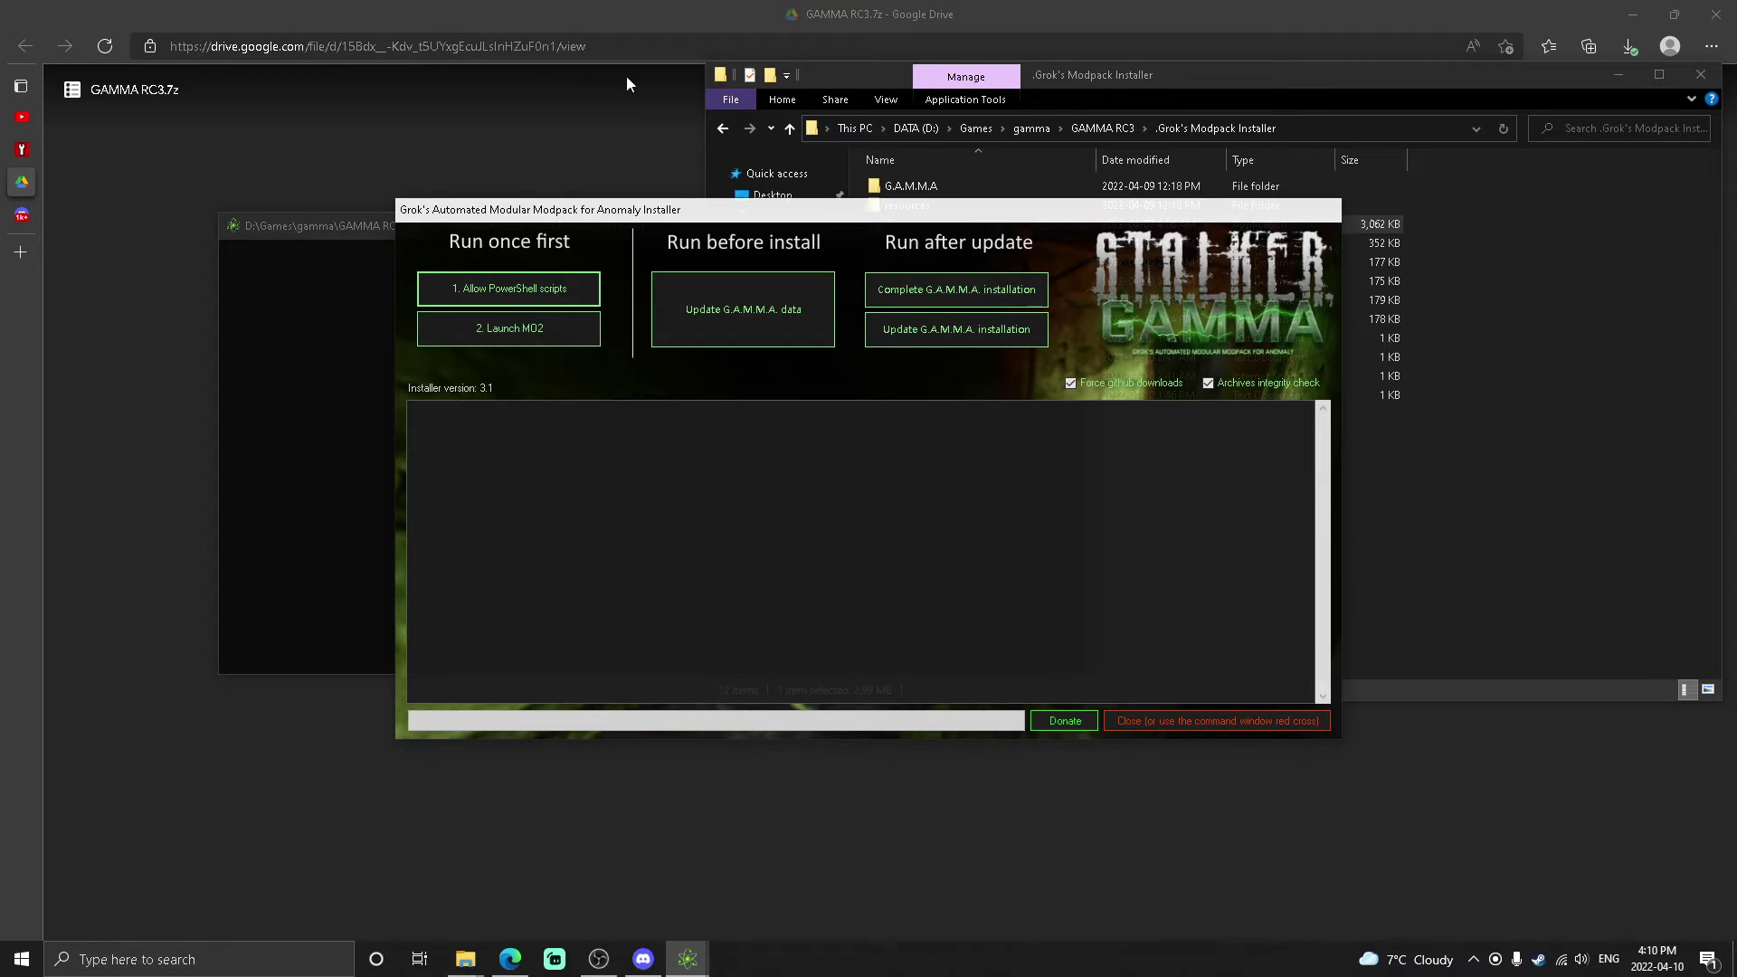
click(1189, 727)
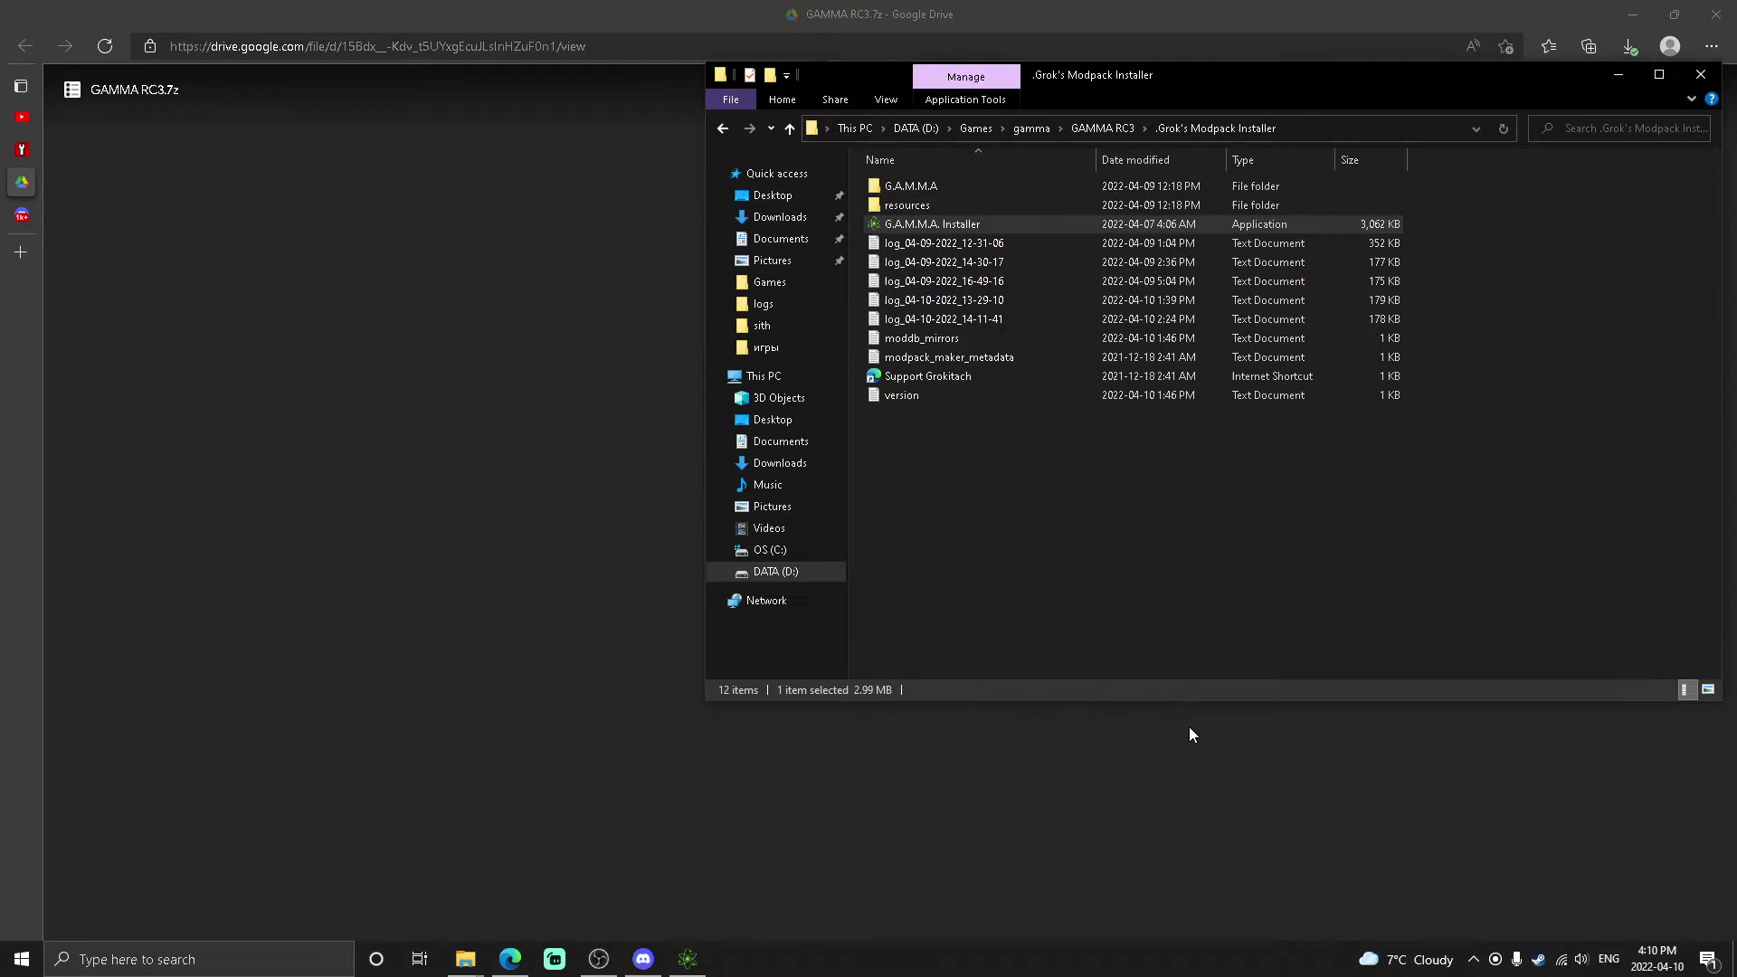
- Close the Explorer window and launch G.A.M.M.A. from its desktop shortcut
click(1704, 75)
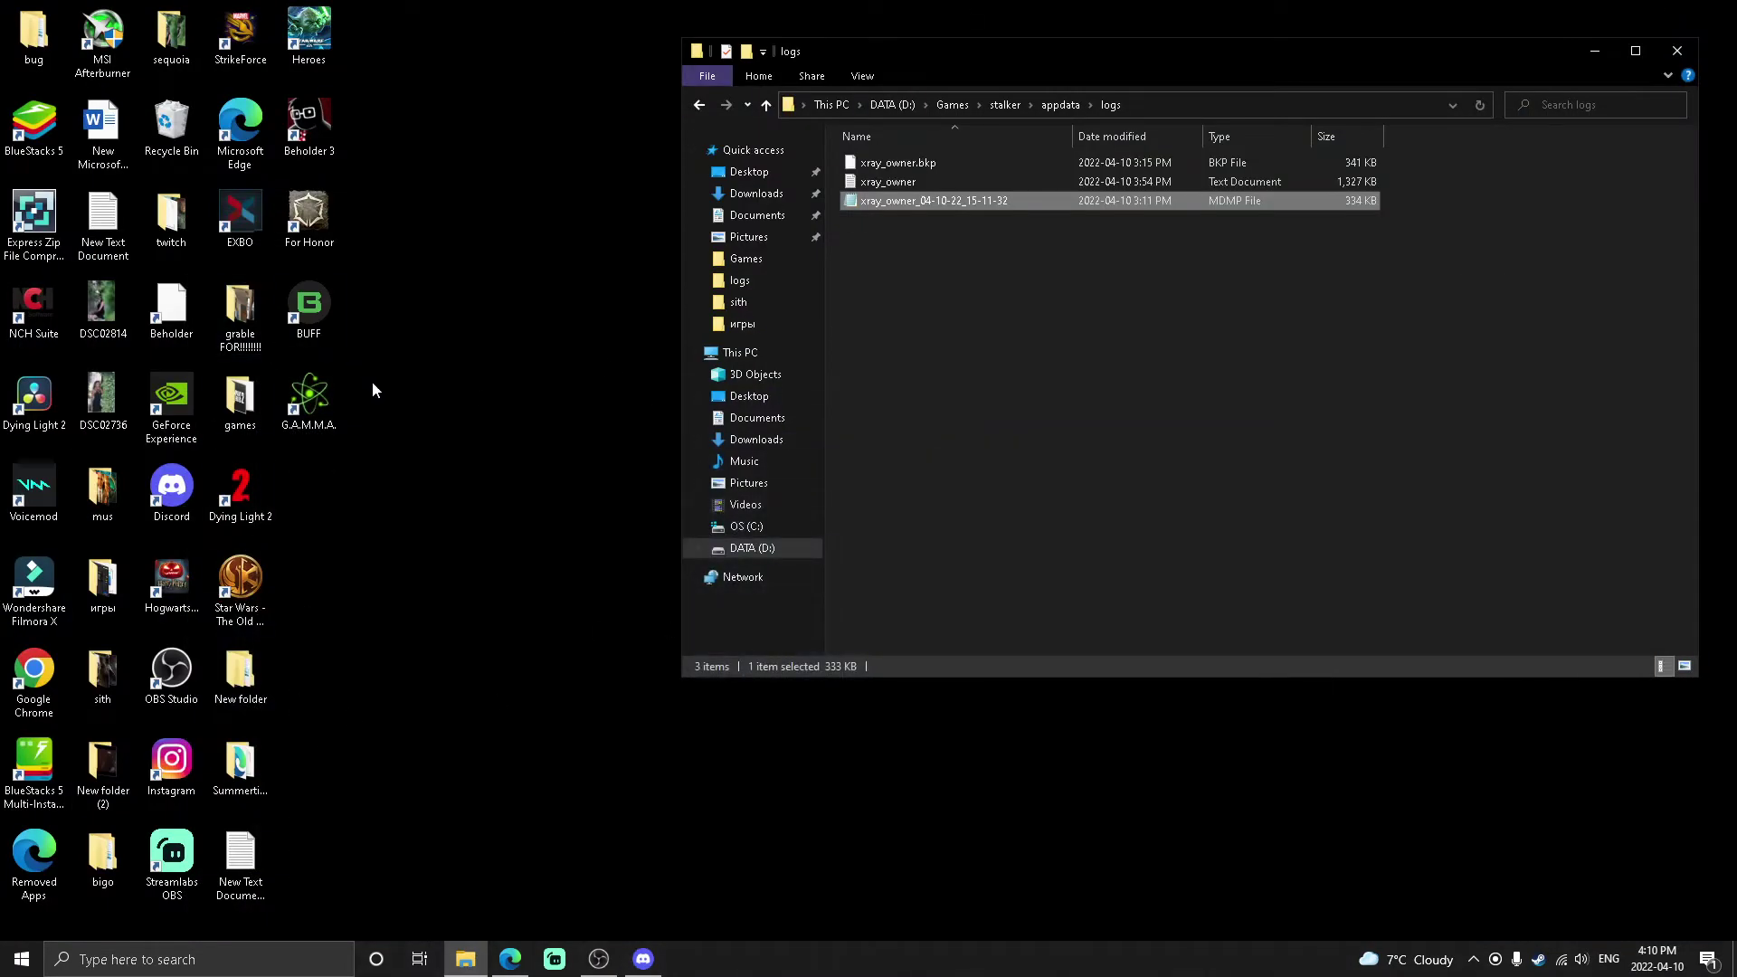
double_click(309, 398)
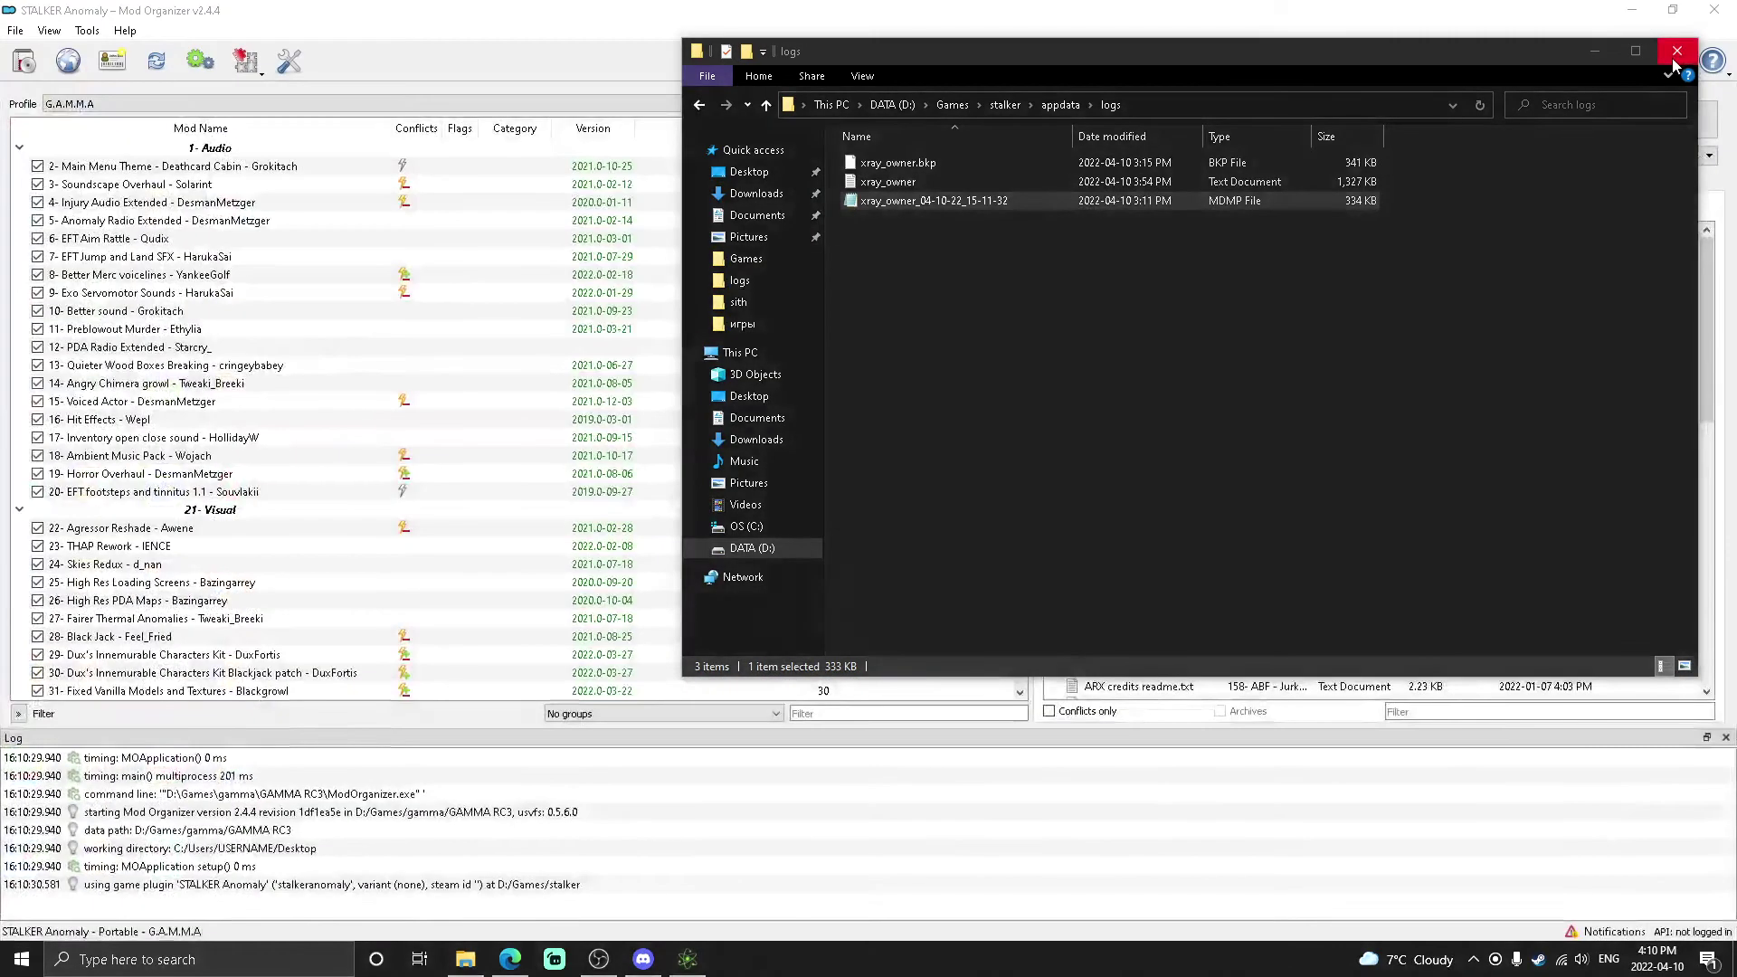
- Verify Anomaly (DX11-AVX) points to D:\Games\stalker\bin\AnomalyDX11AVX.exe in the executables editor and accept
click(1678, 54)
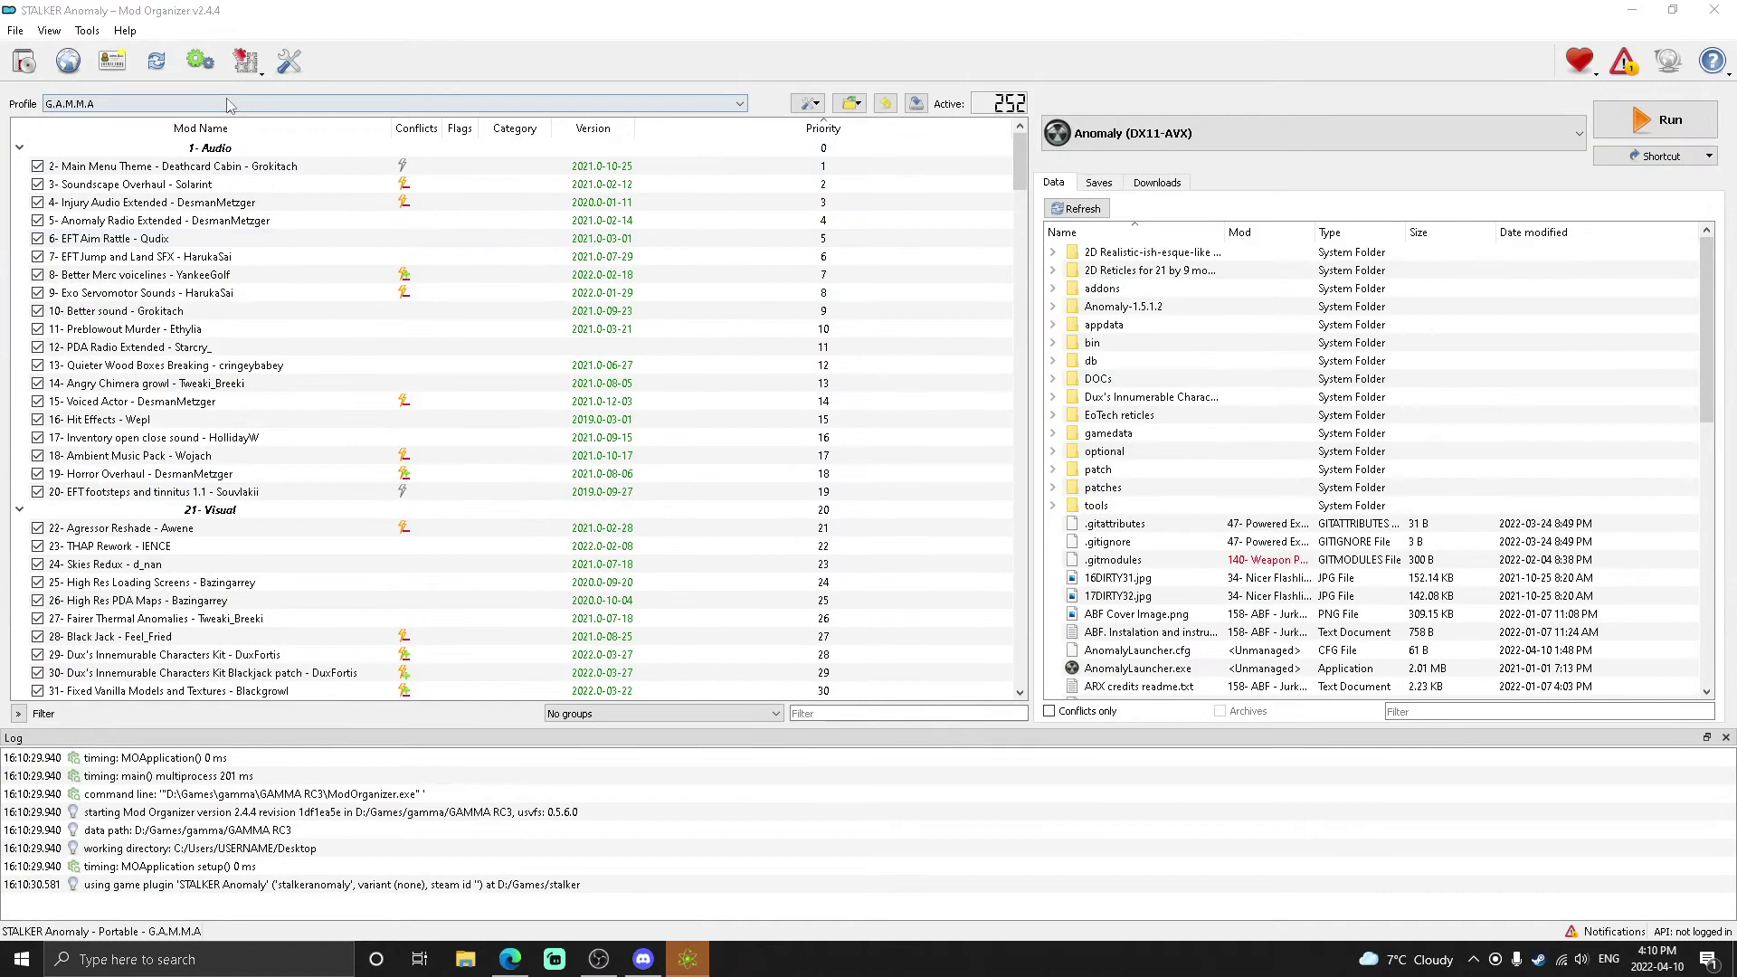
click(200, 61)
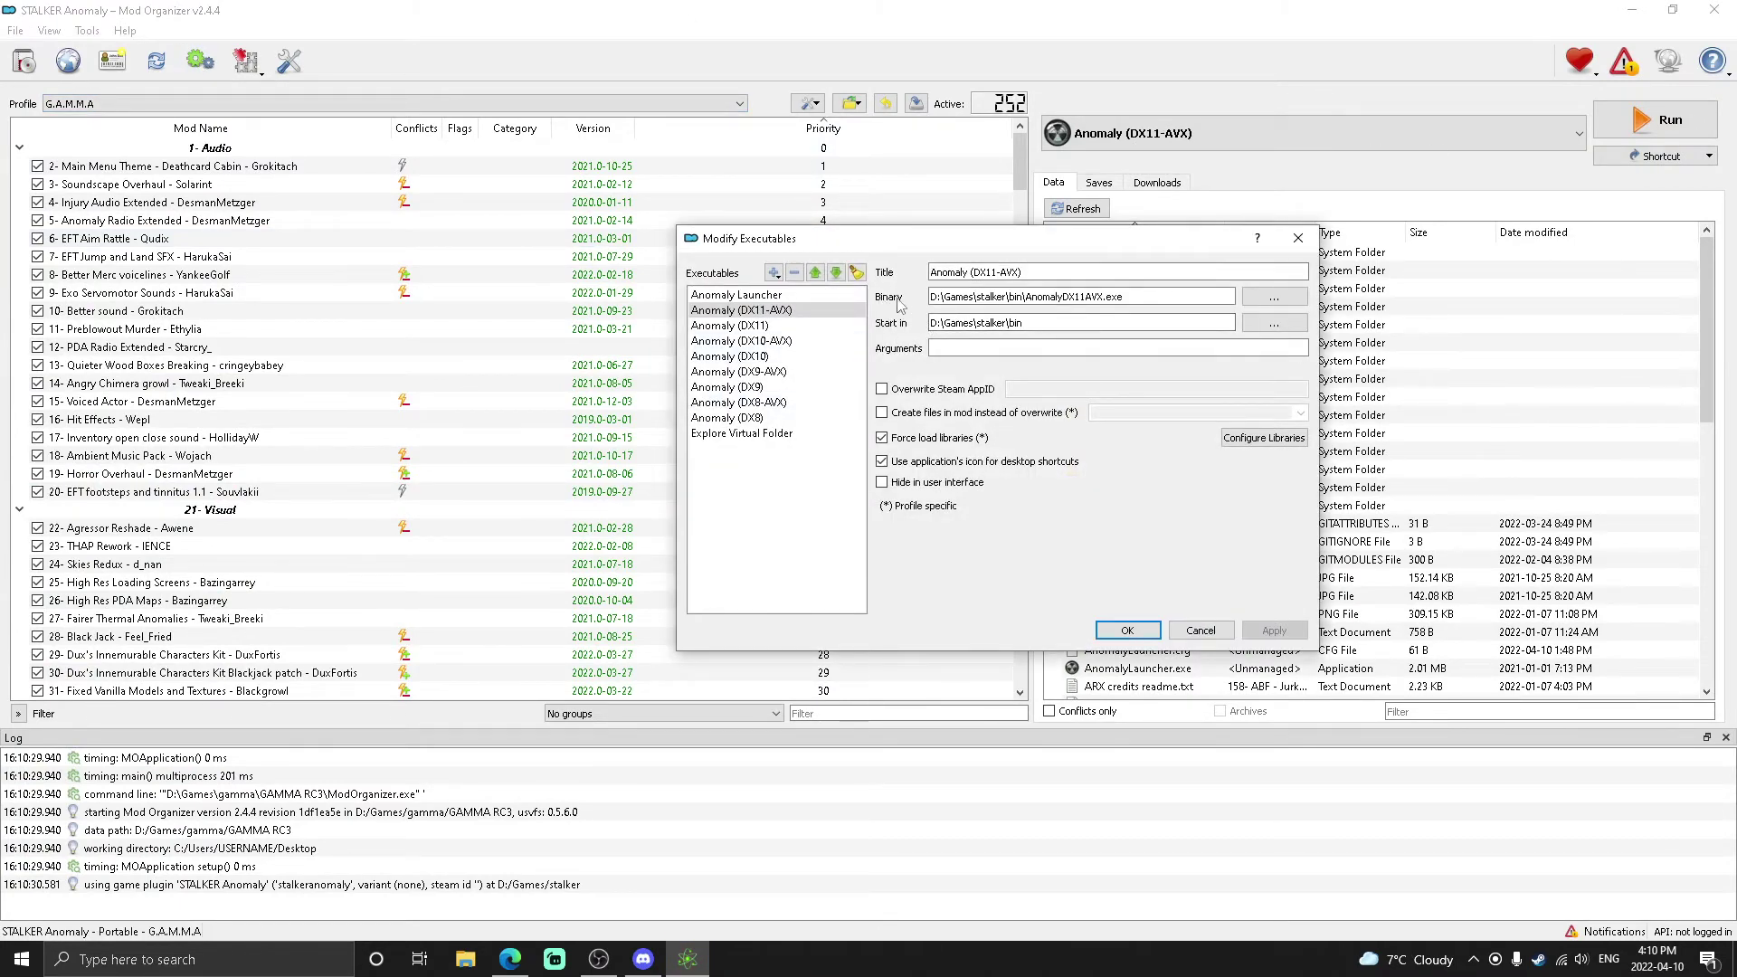
click(1125, 298)
click(1121, 631)
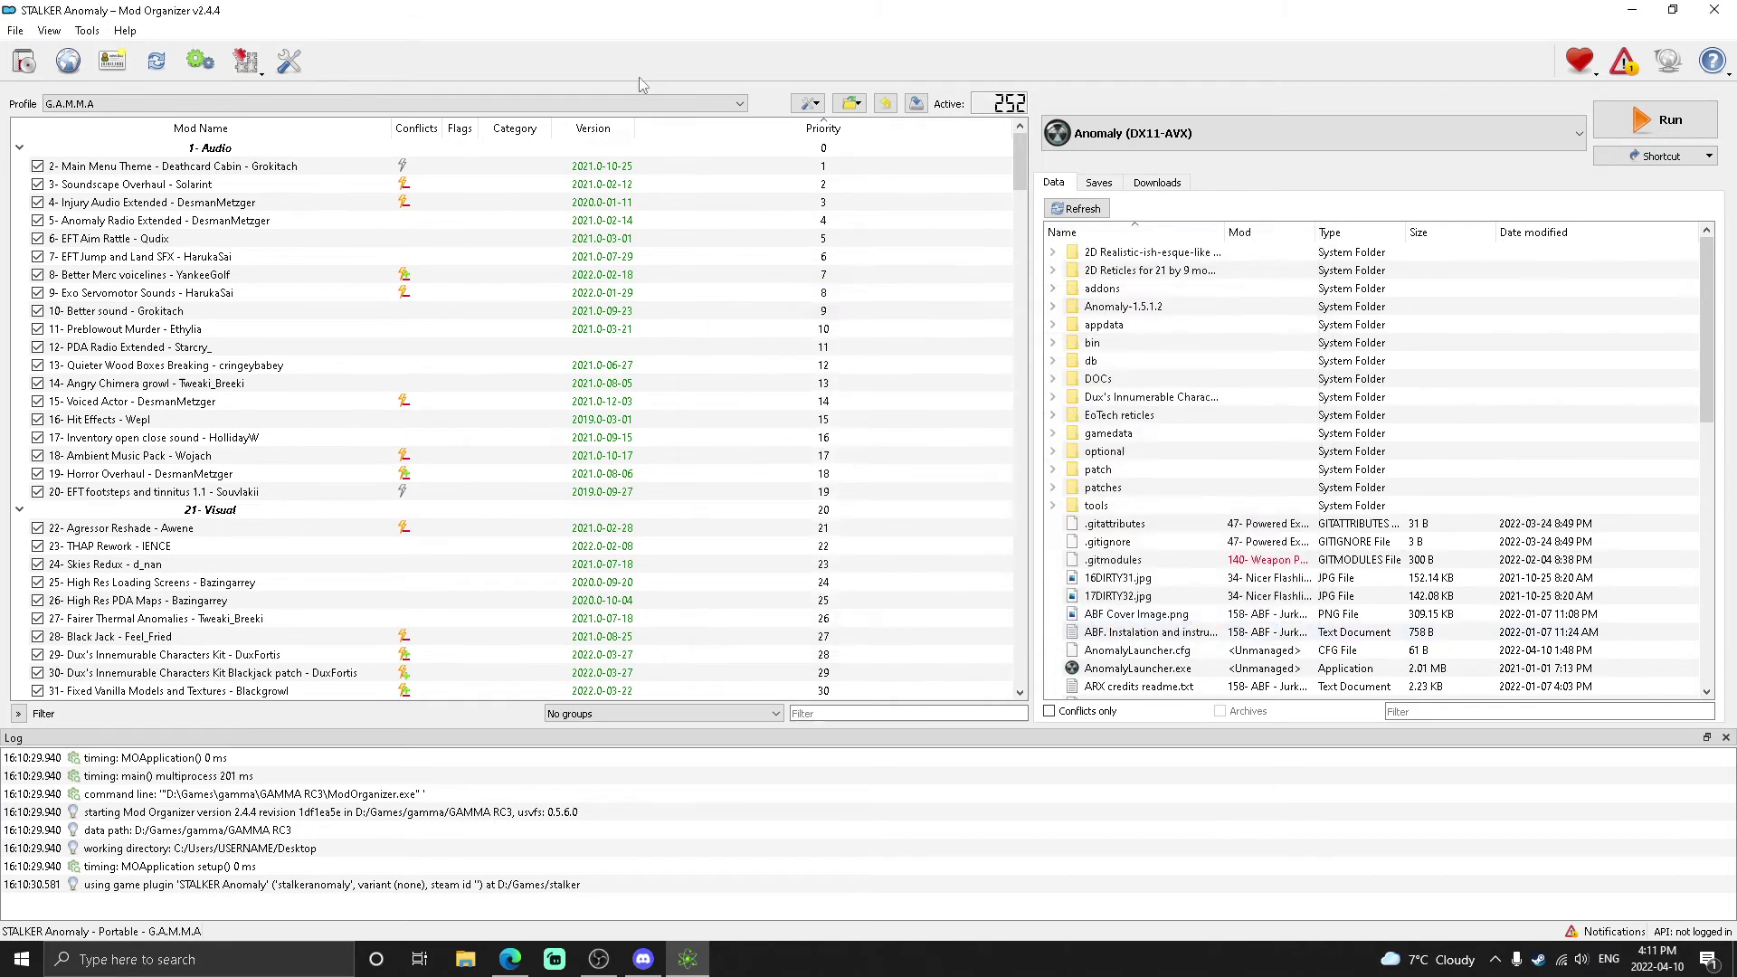
click(1175, 131)
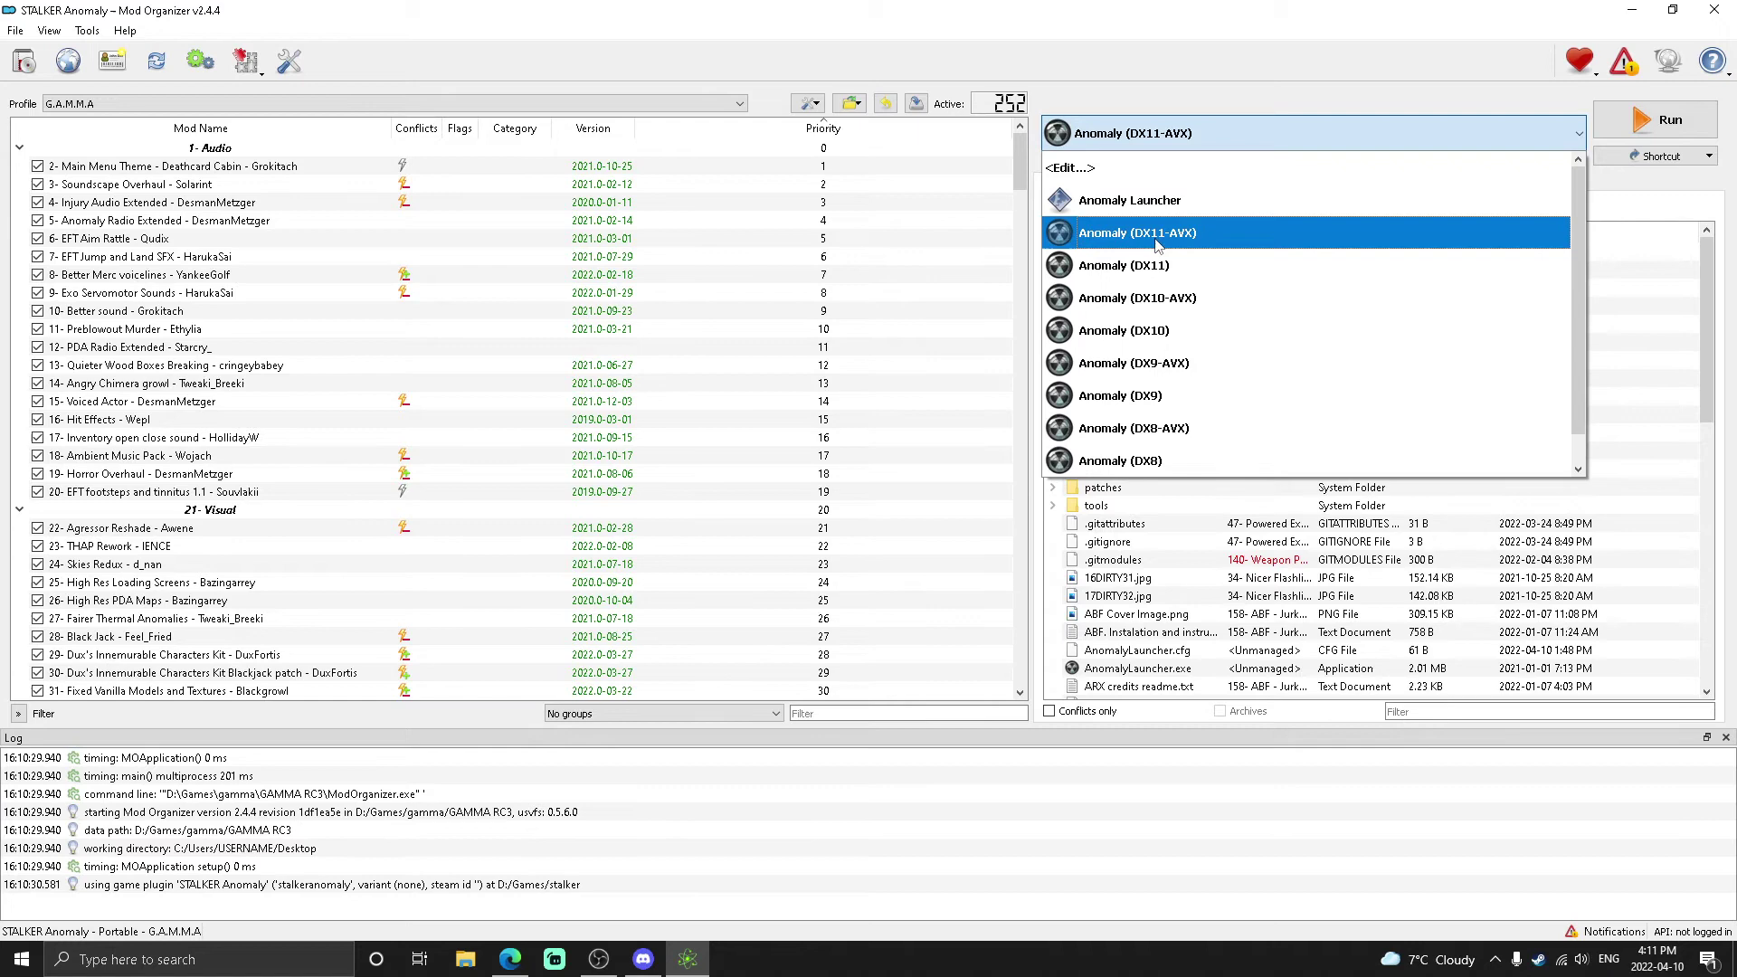
click(1156, 234)
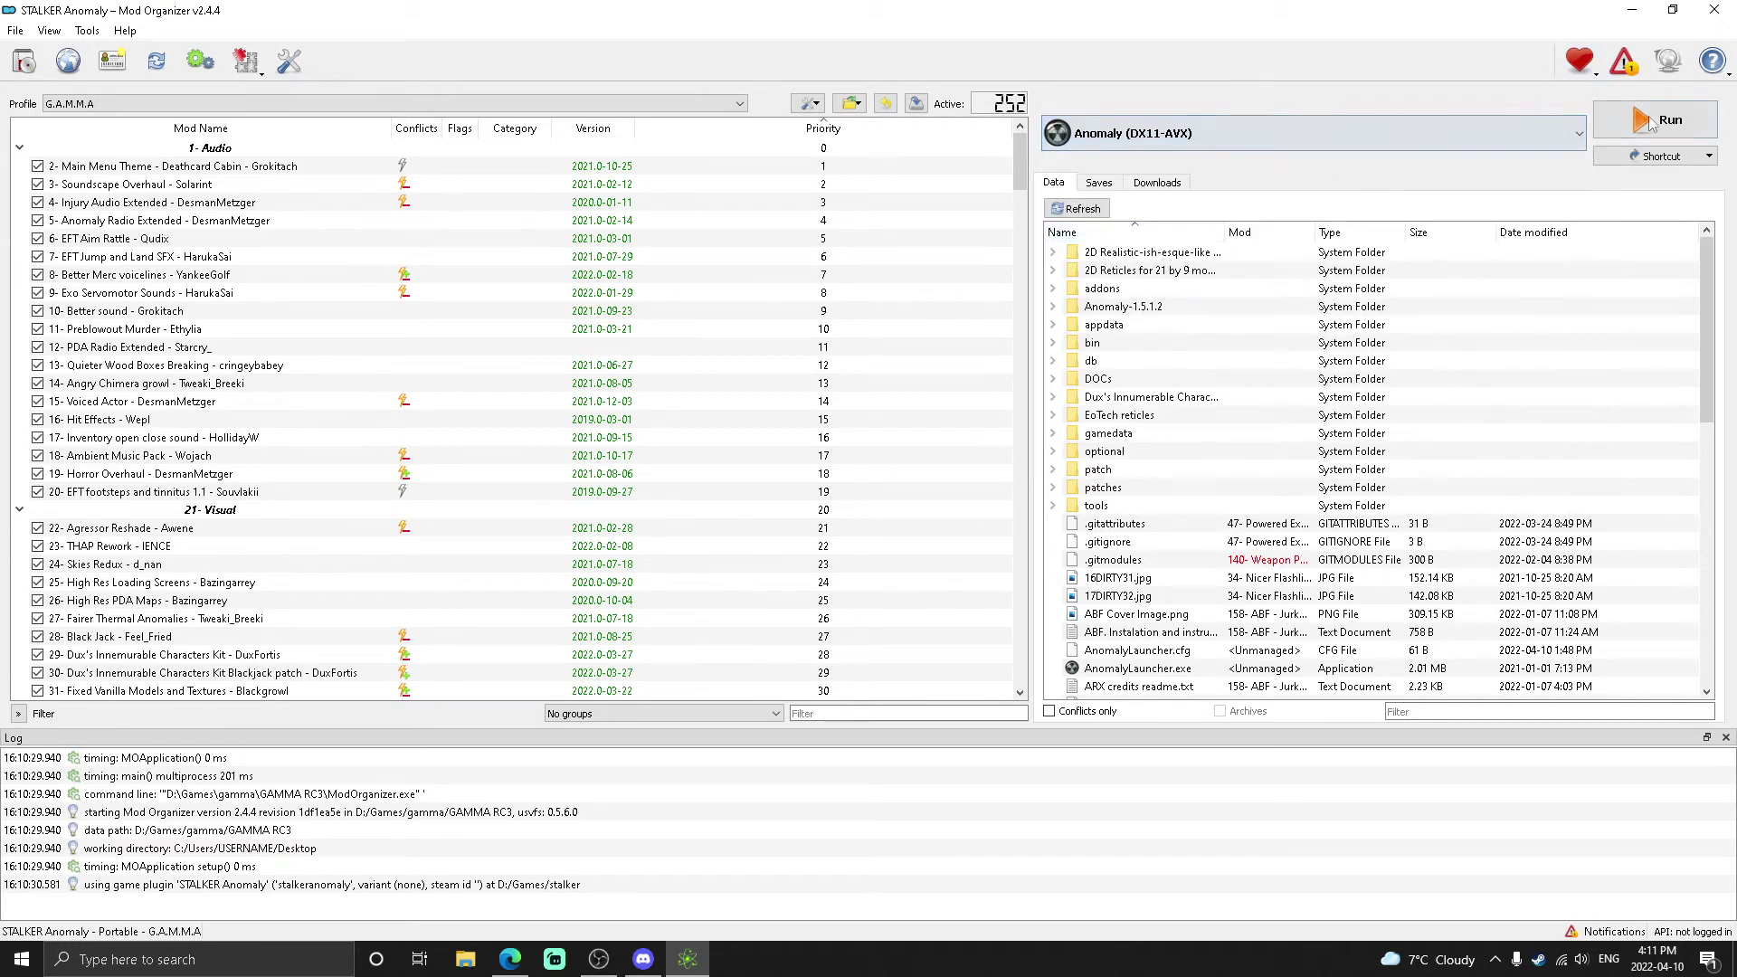
click(1651, 125)
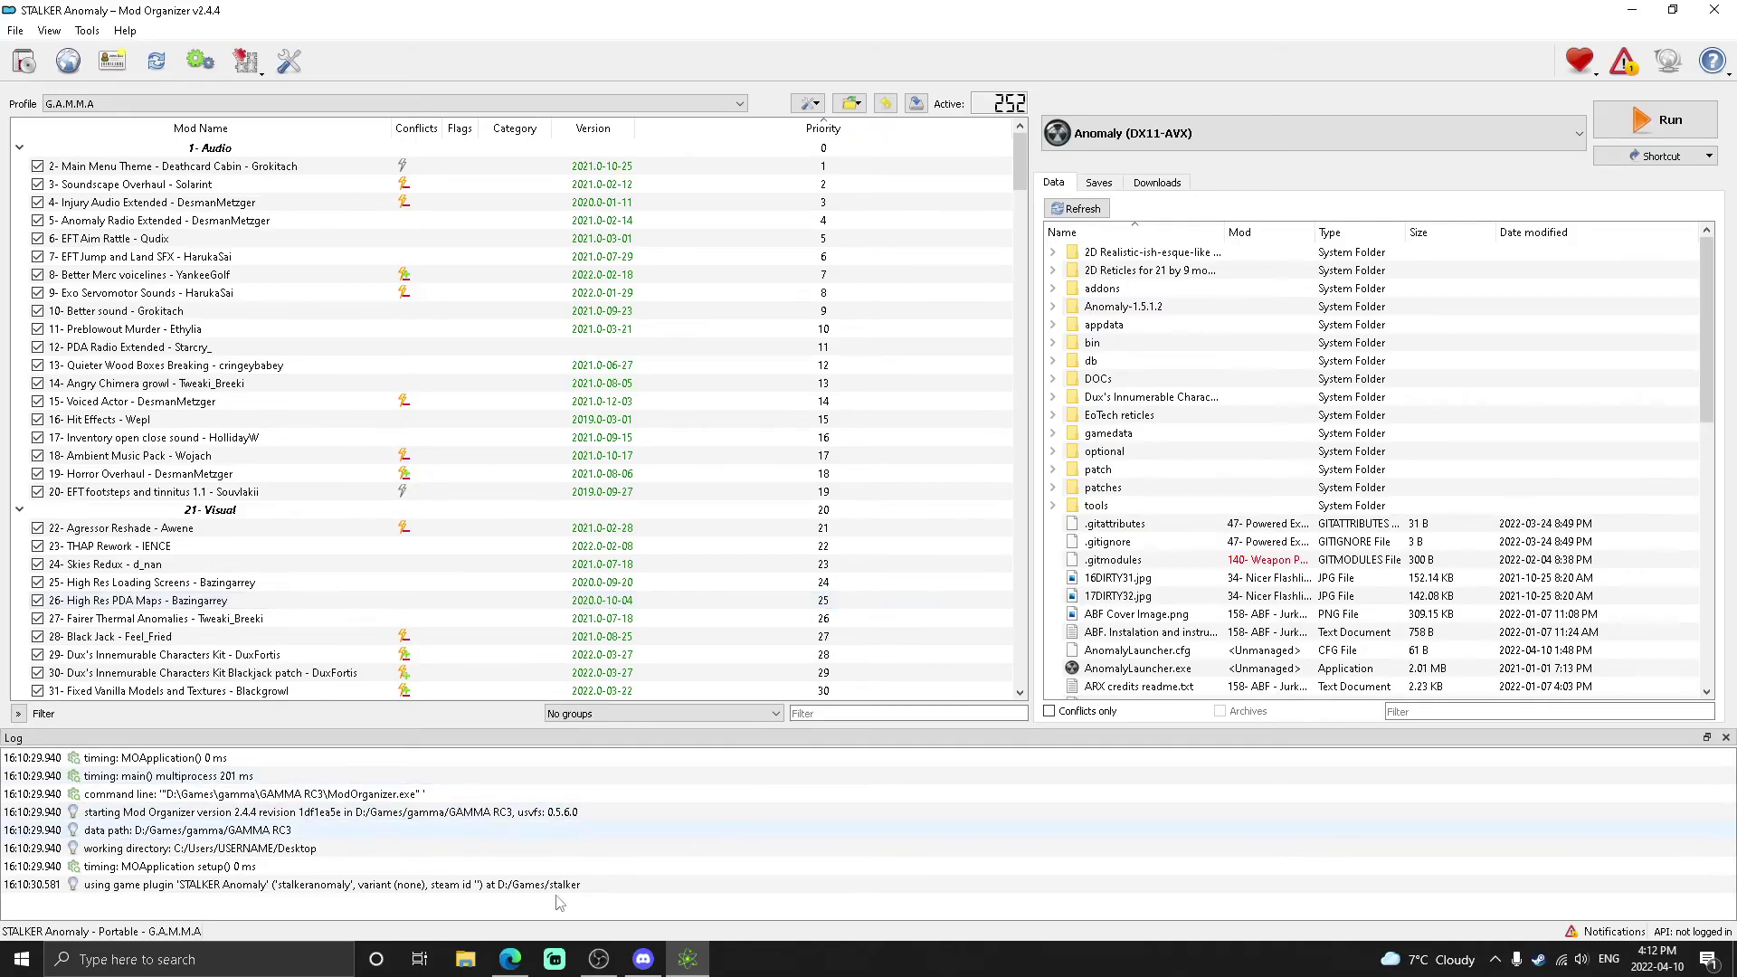
- Open File Explorer and navigate to D:\Games\gamma\GAMMA RC3
click(464, 960)
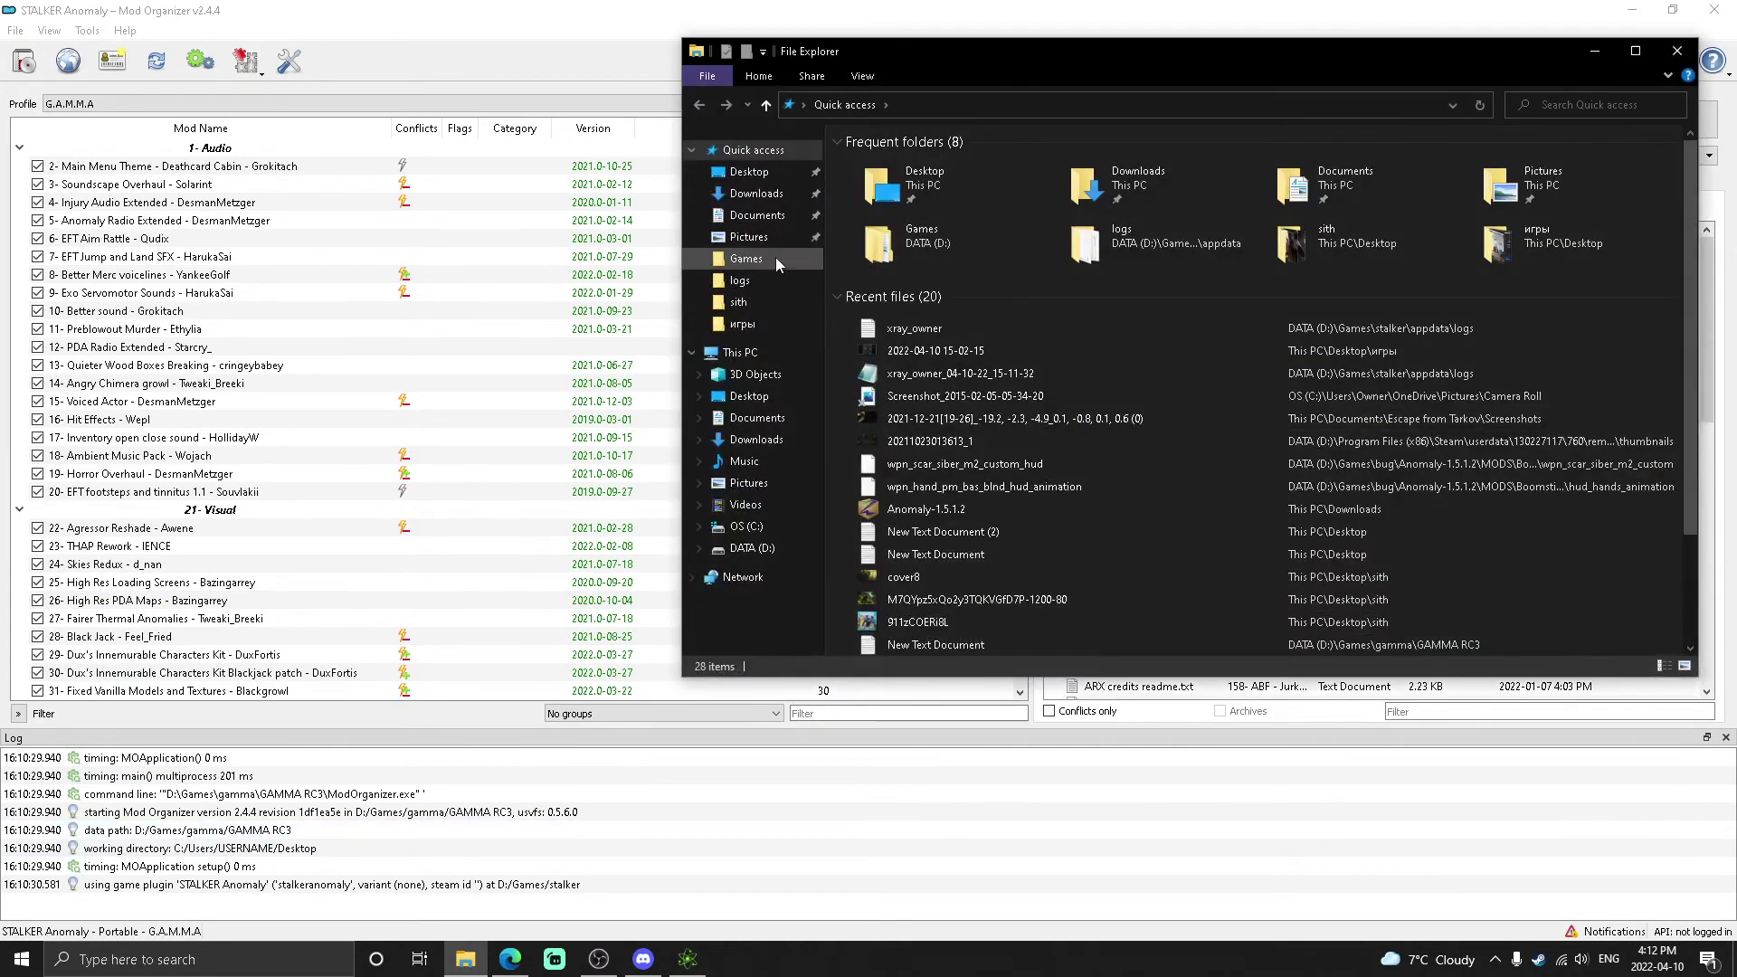
click(772, 261)
double_click(979, 188)
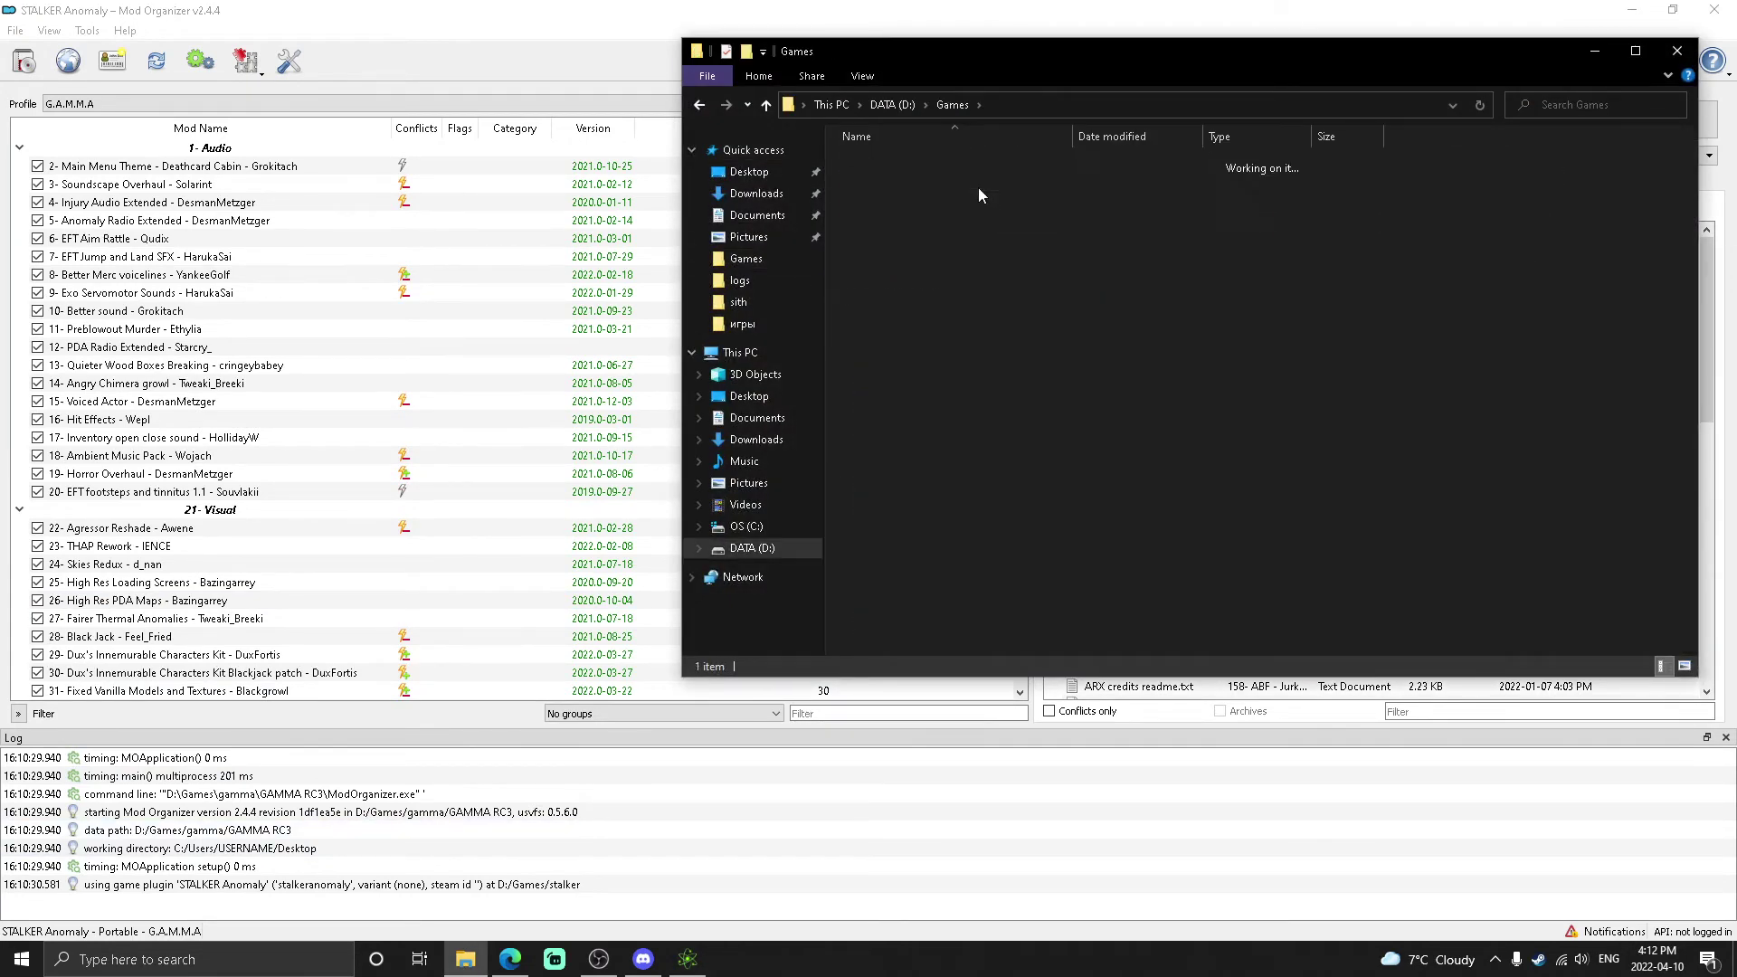
double_click(928, 162)
scroll(1090, 329, down, 5)
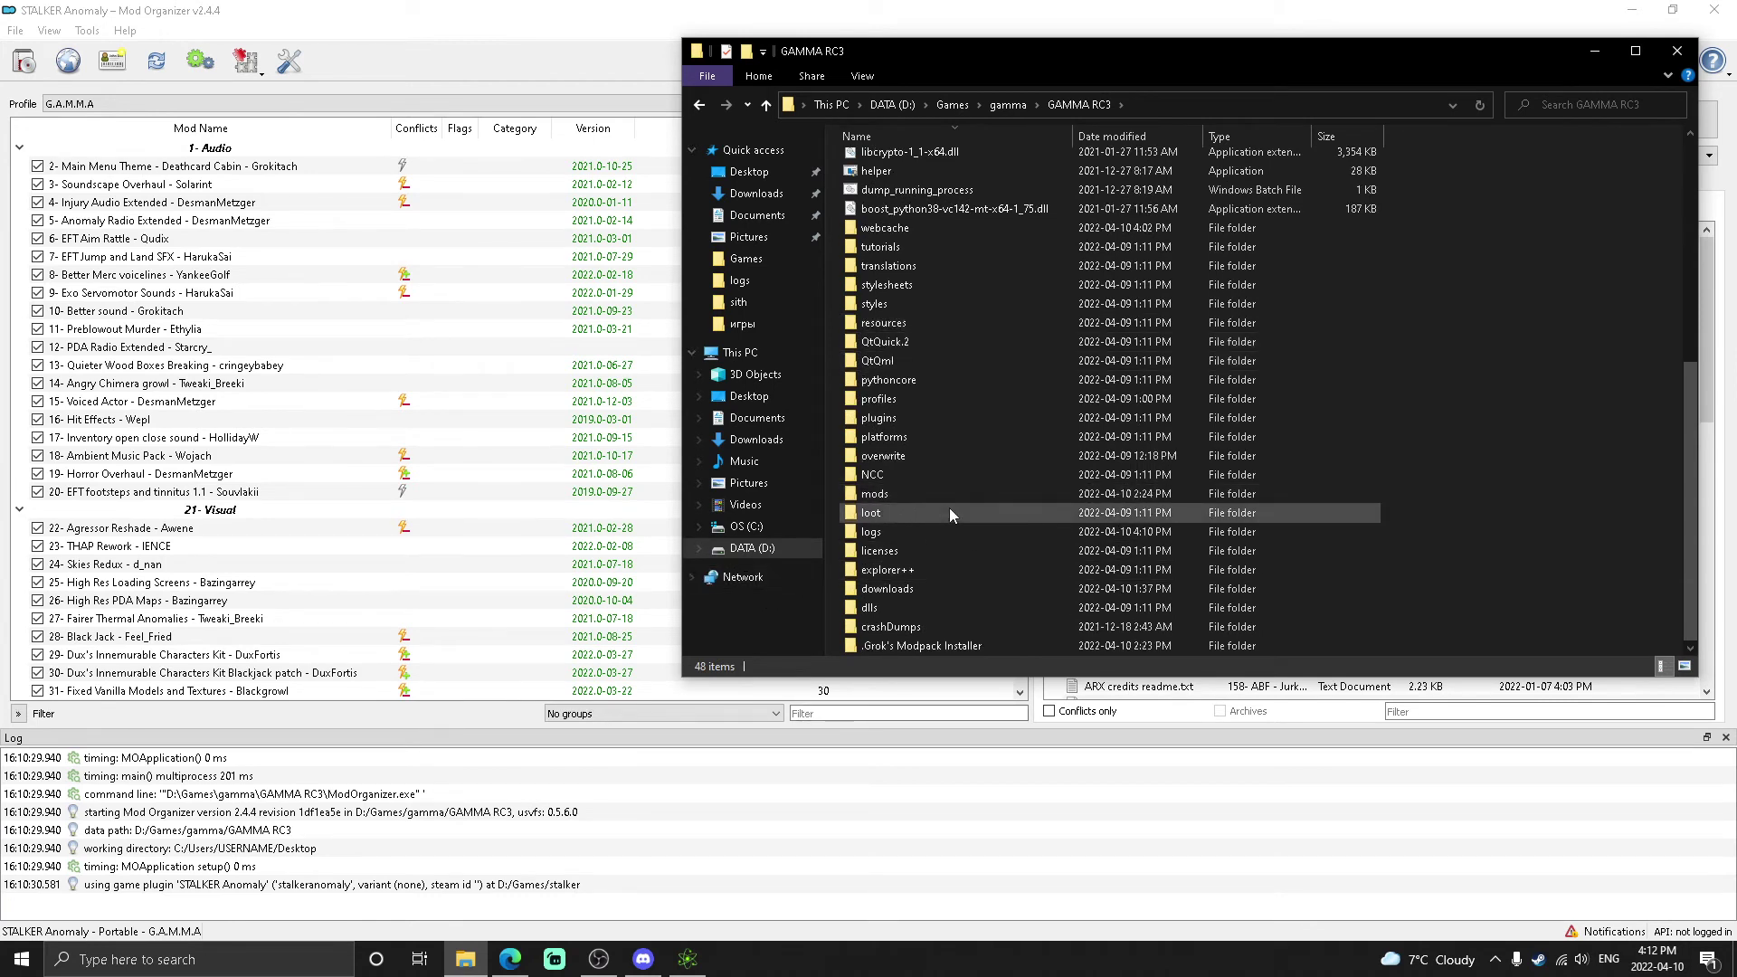
mouse_move(875, 493)
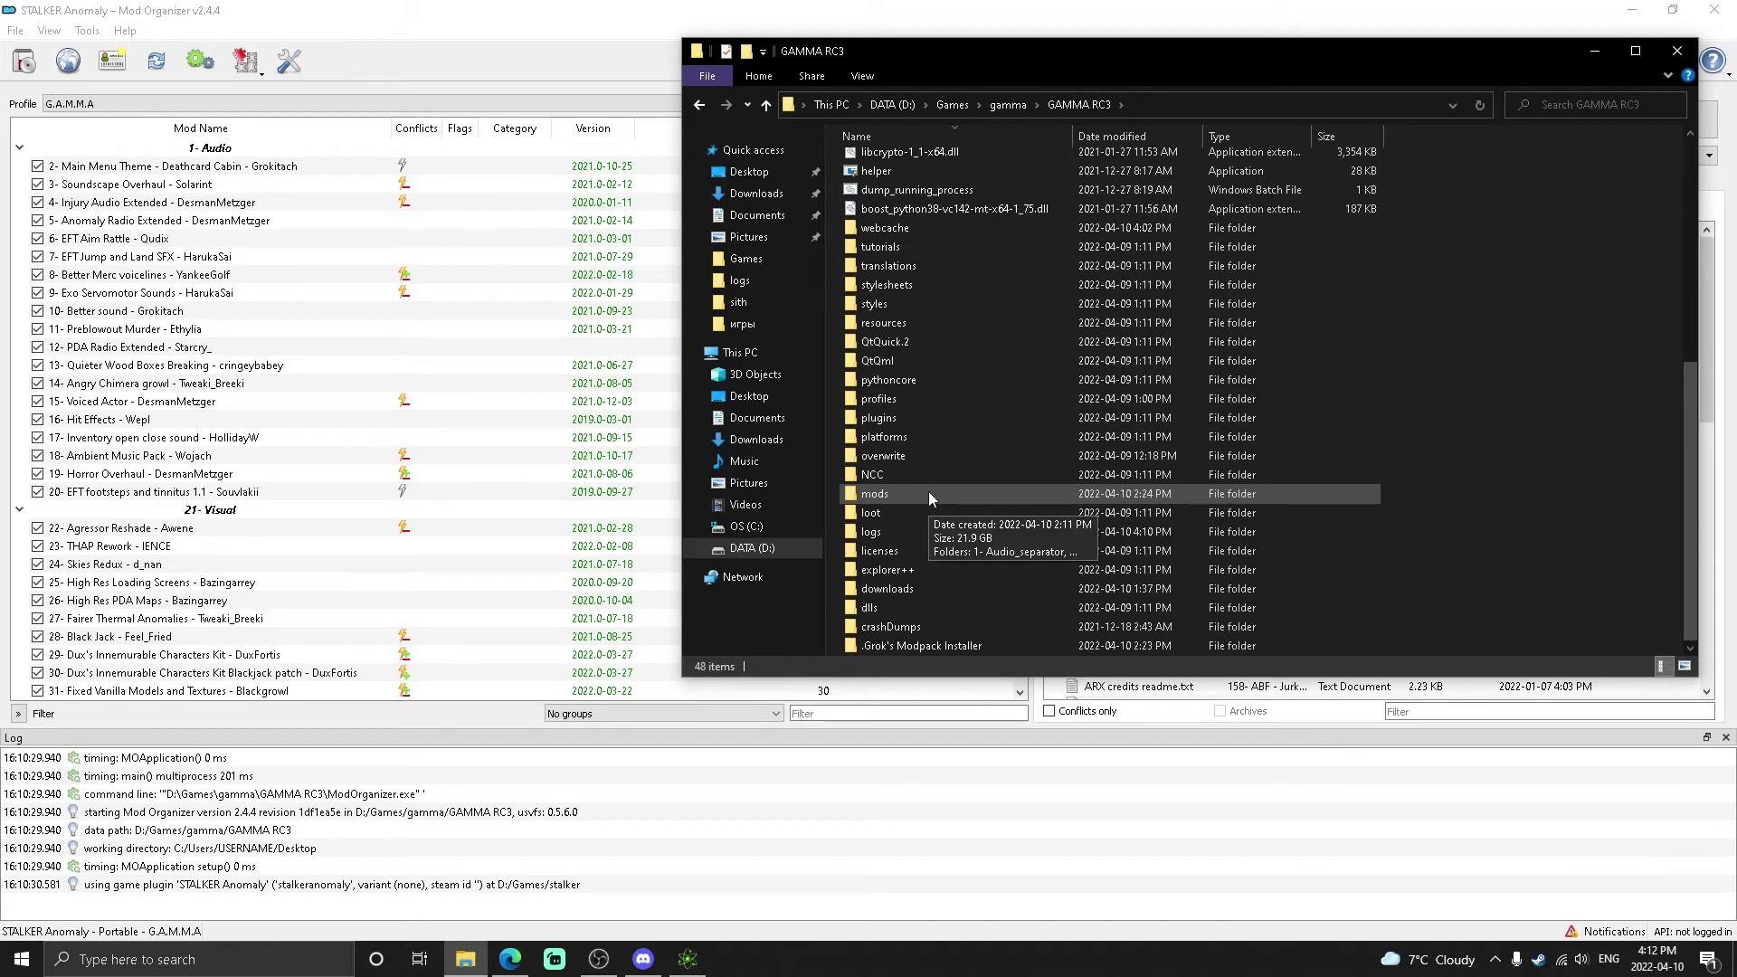
- Consider deleting the mods folder but cancel, then pick the .Grok's Modpack Installer folder
right_click(929, 496)
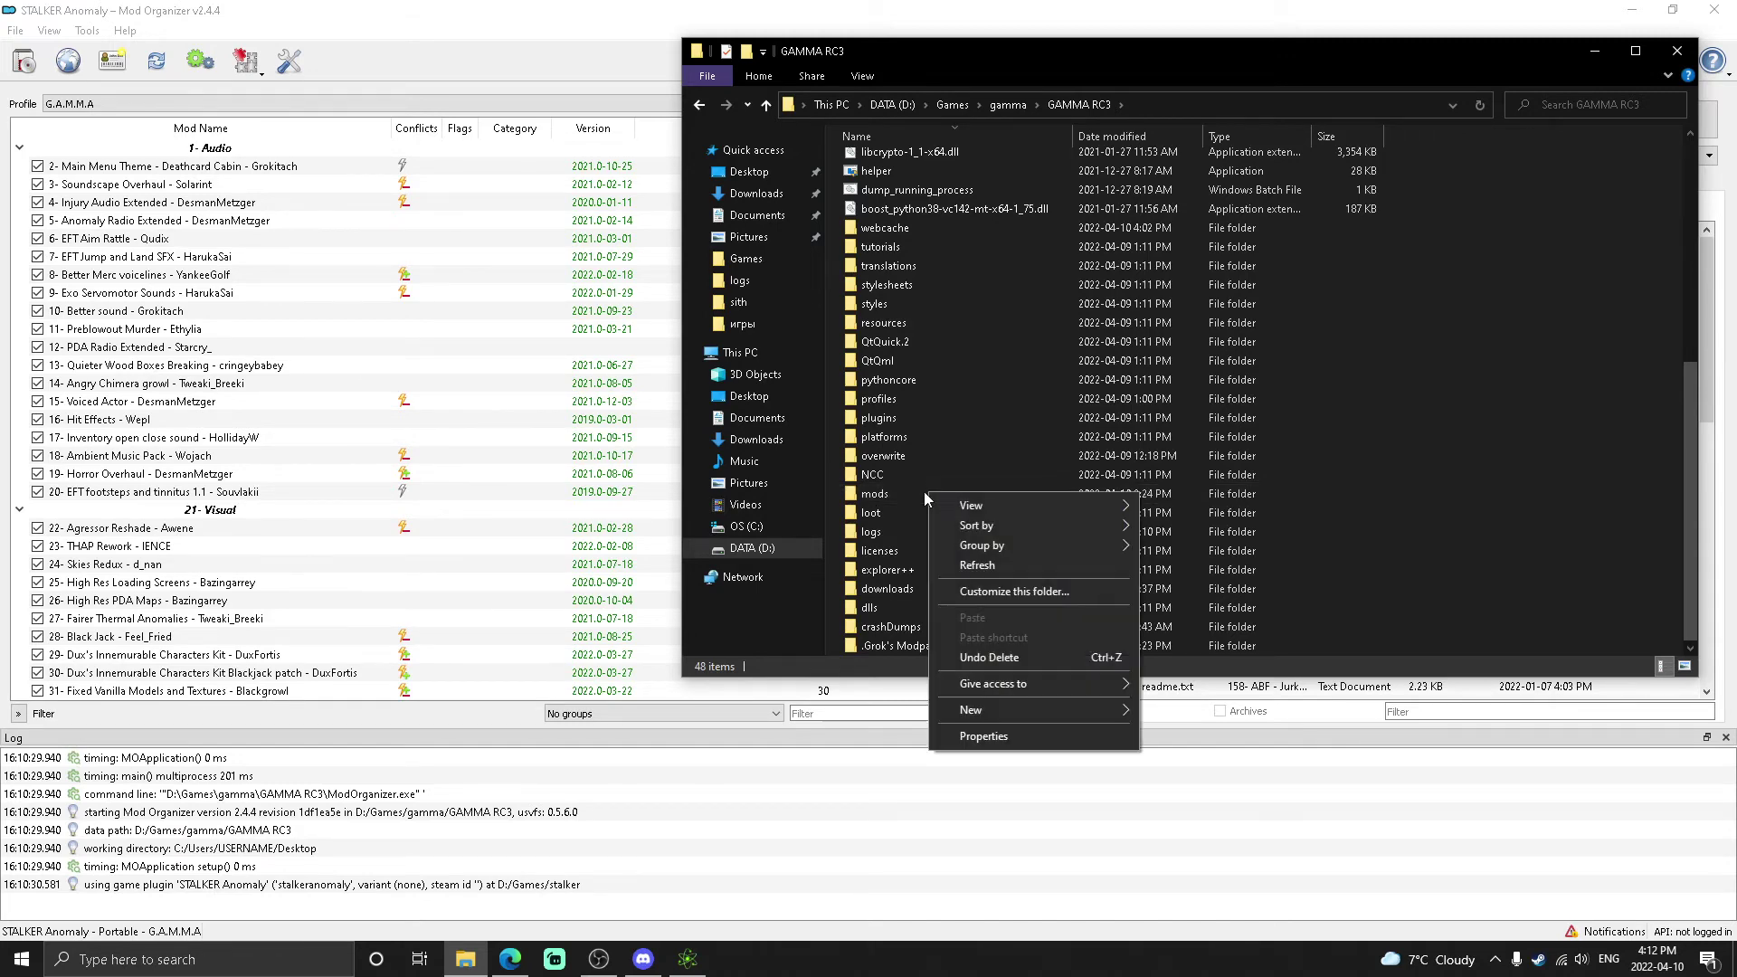
click(919, 493)
right_click(918, 492)
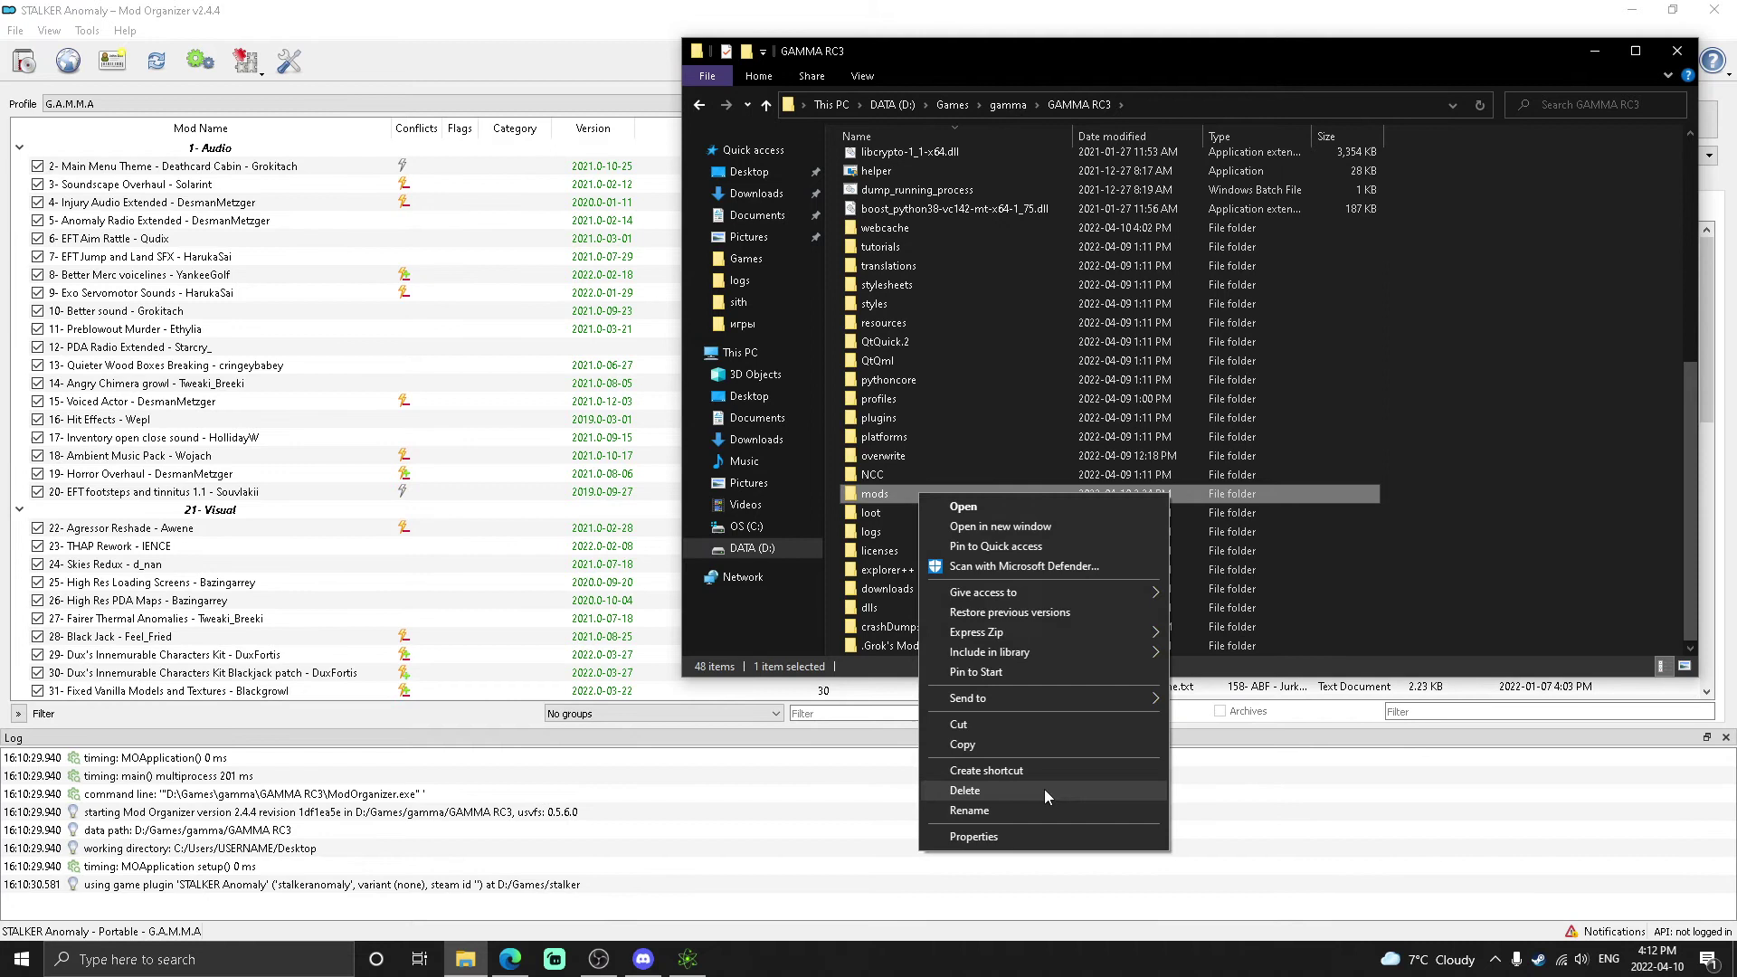
click(1398, 591)
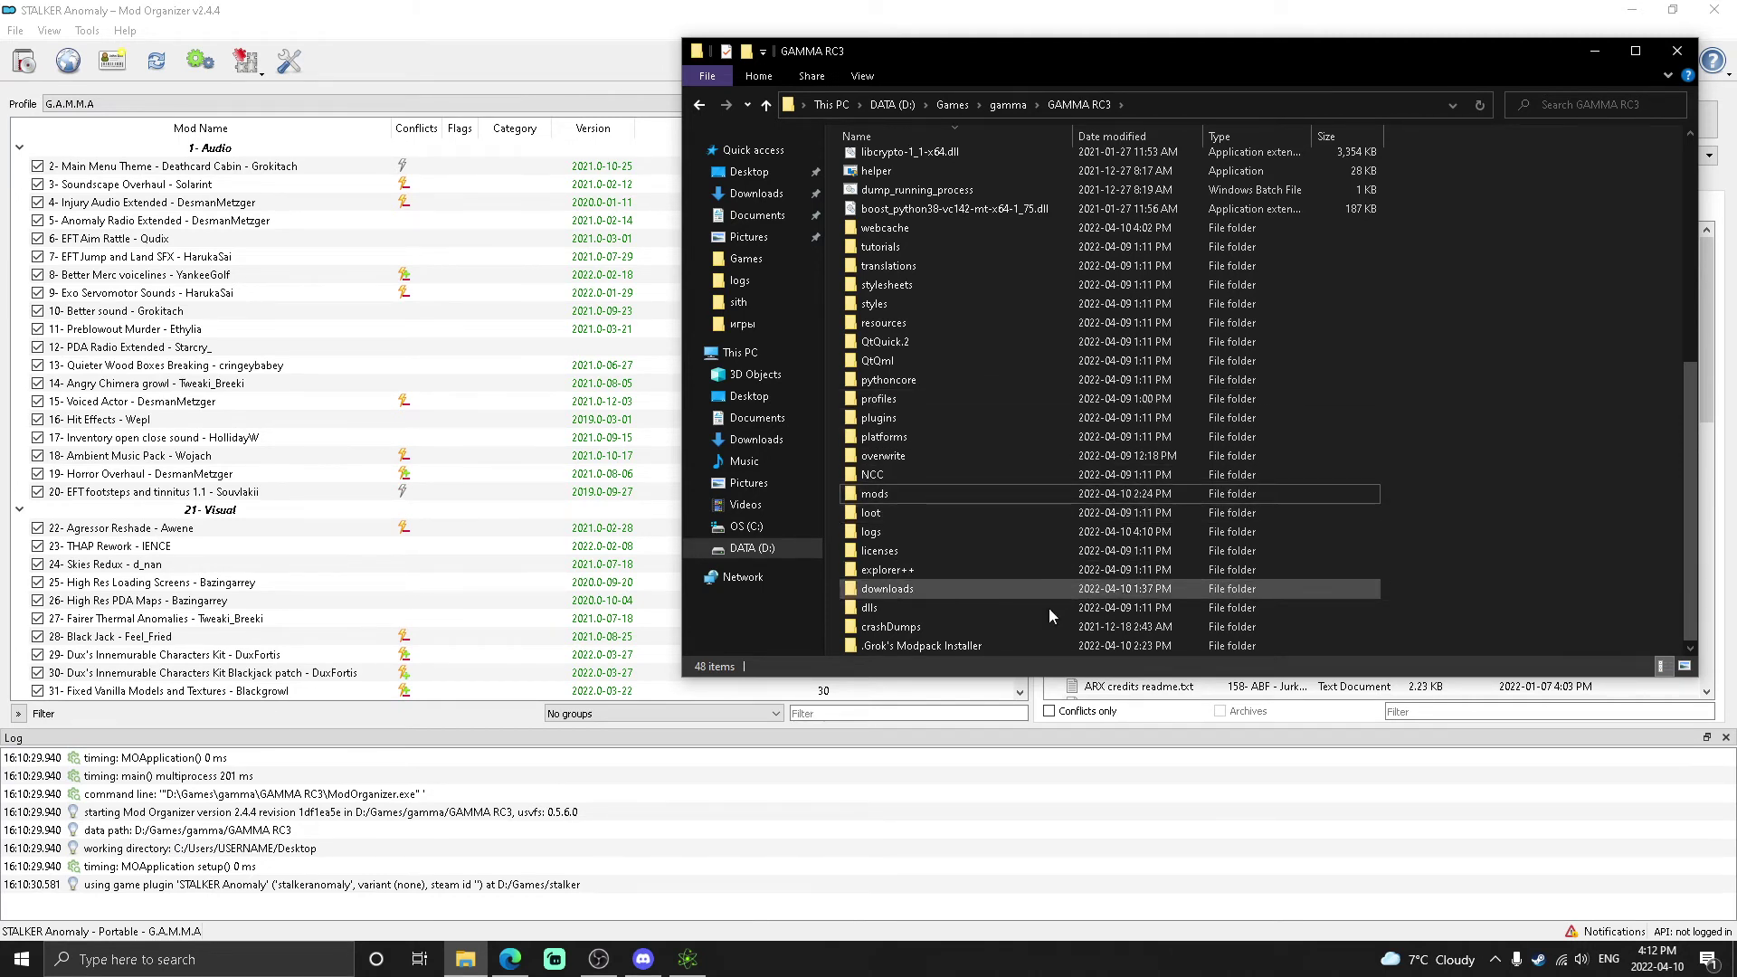
click(1023, 645)
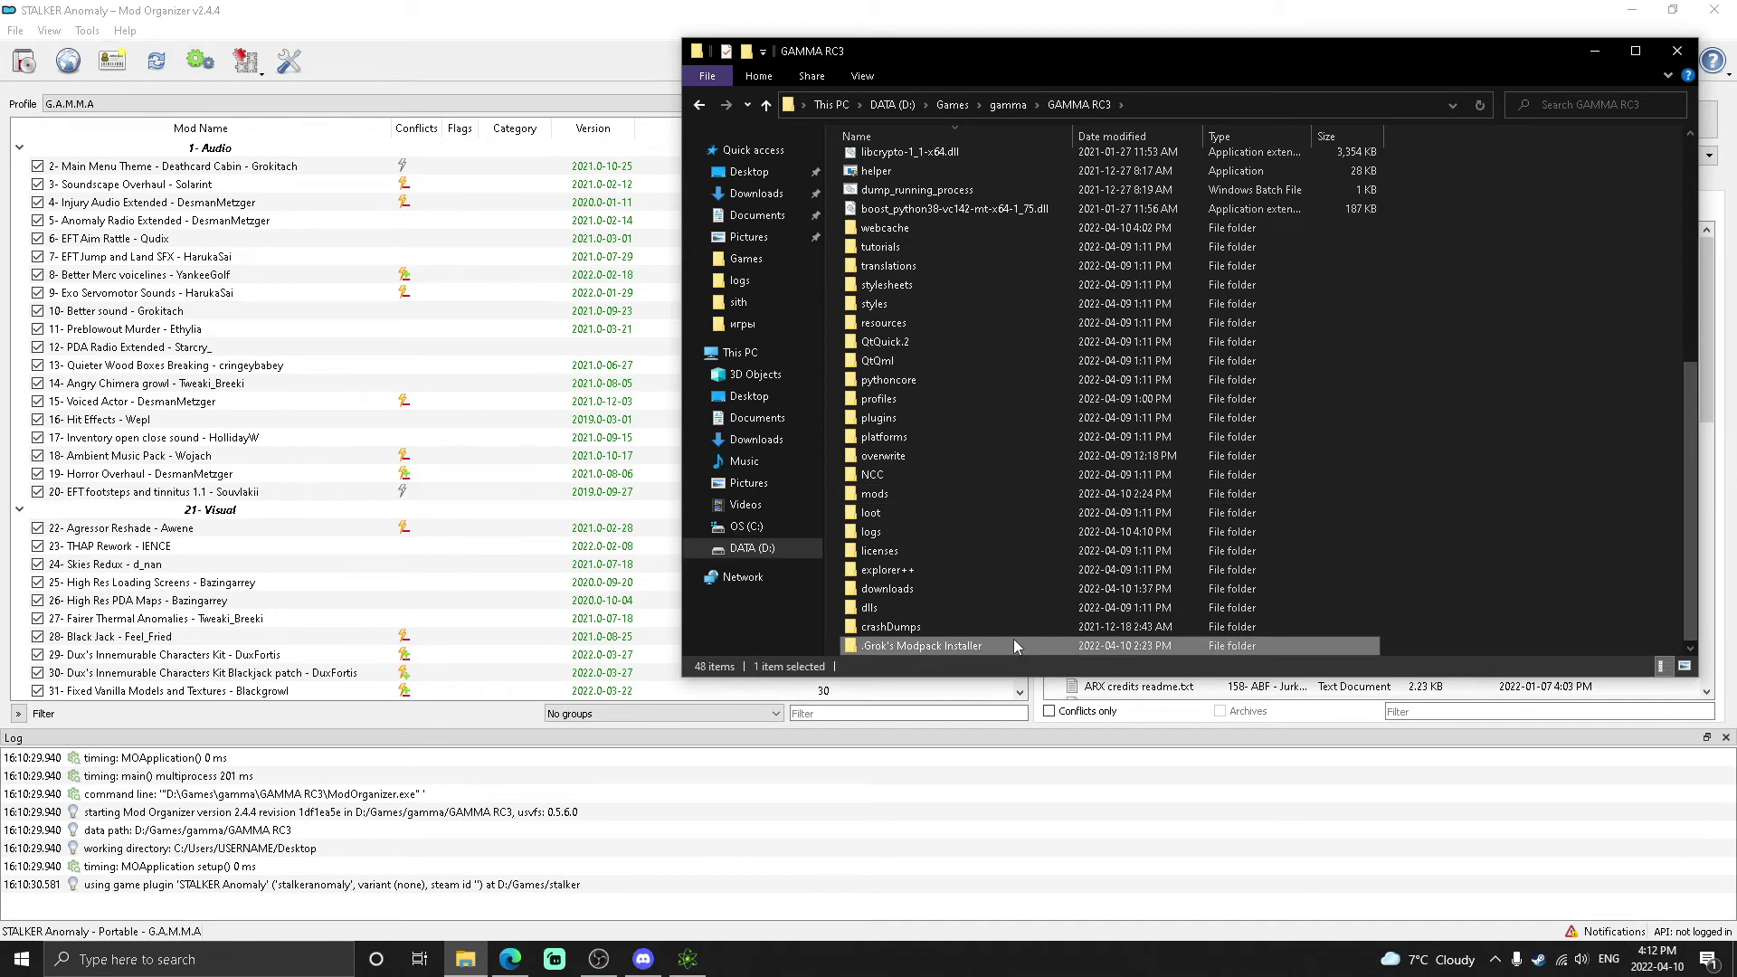
- Launch G.A.M.M.A. Installer.exe from the Grok's Modpack Installer folder, then close it again
double_click(975, 647)
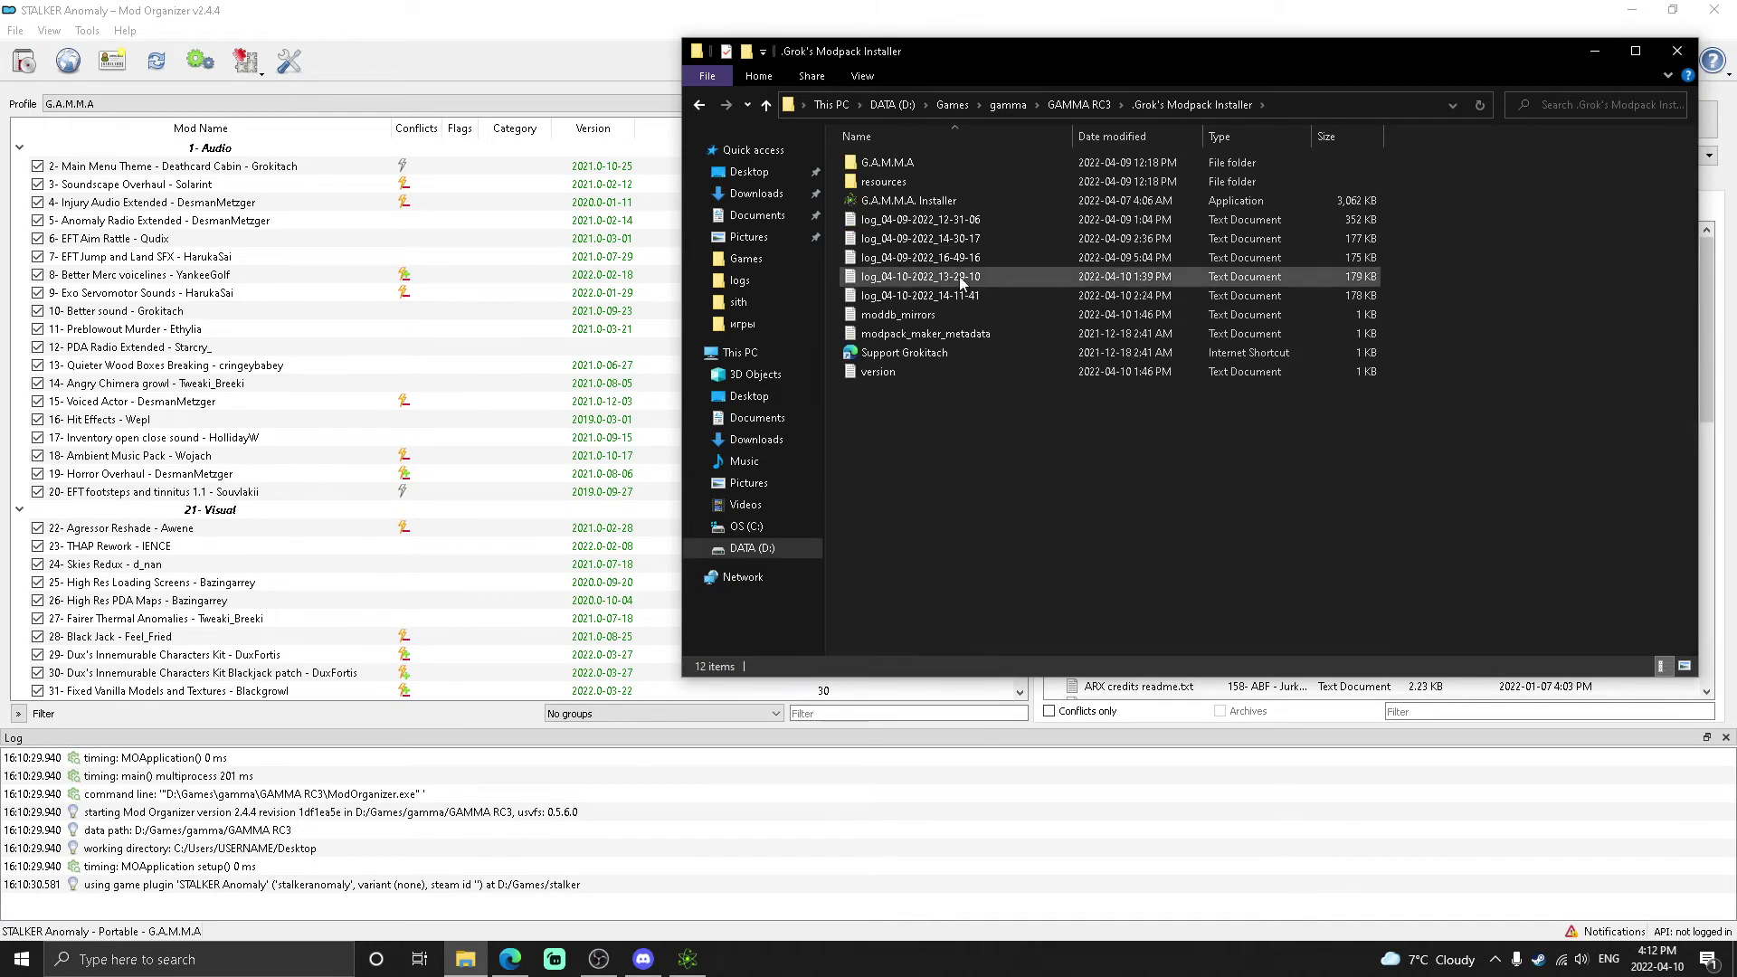
double_click(954, 196)
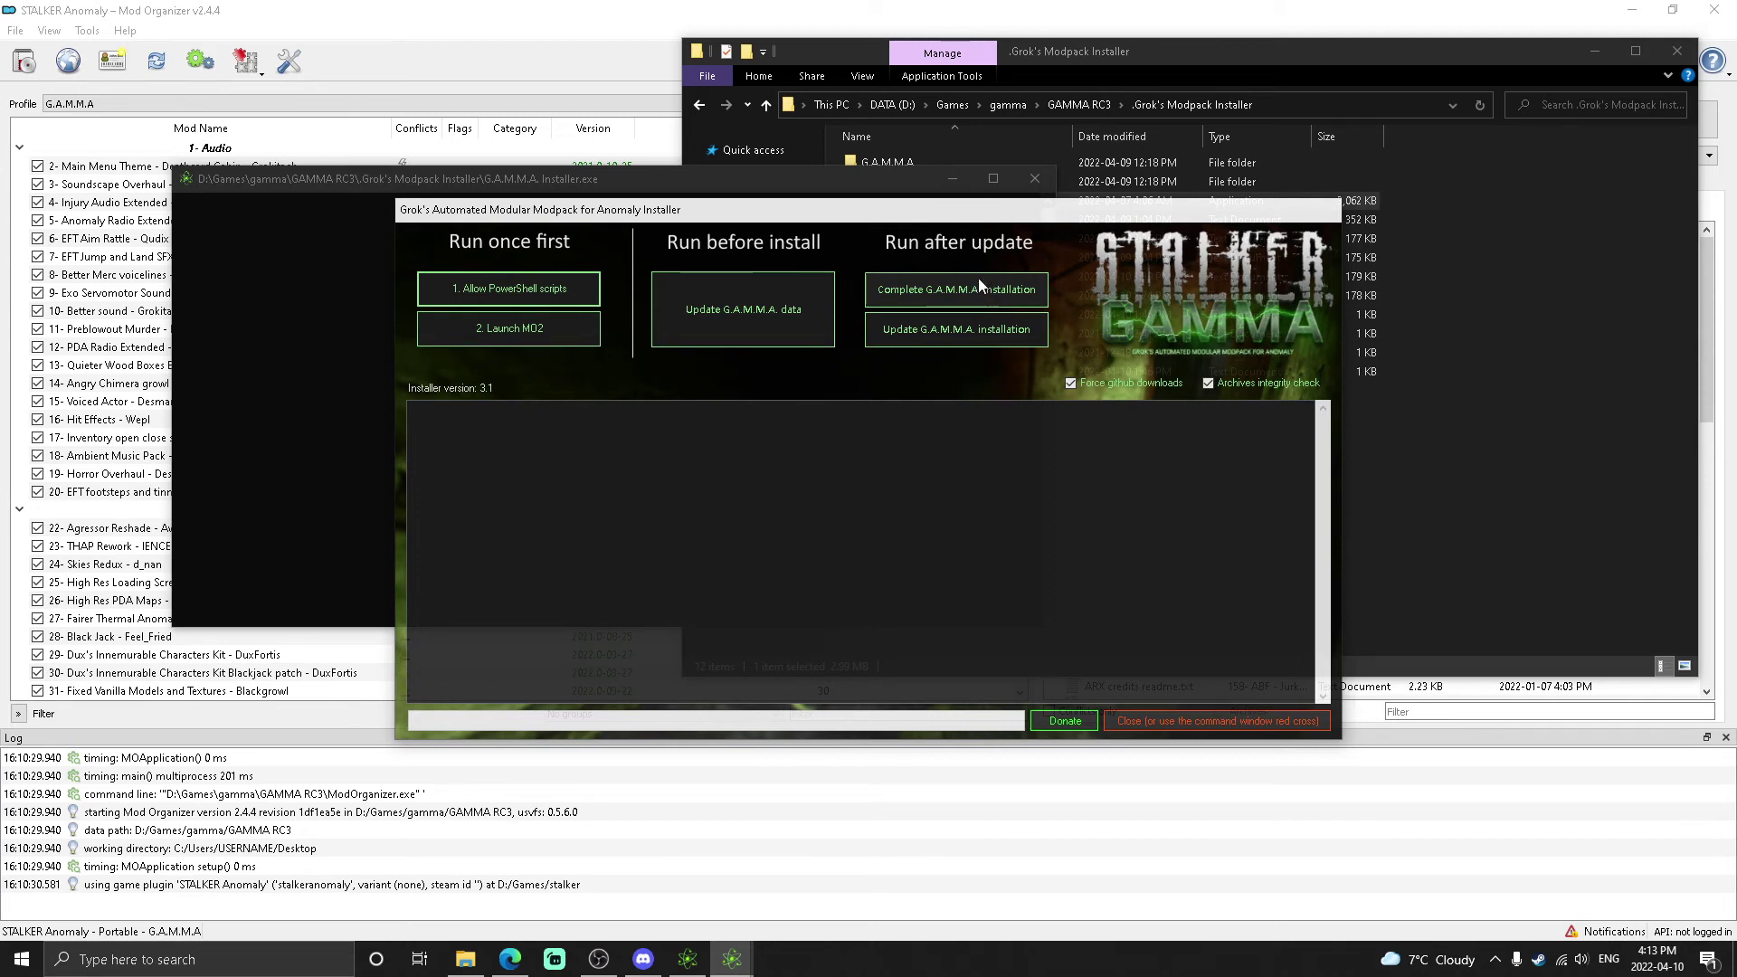
click(1180, 720)
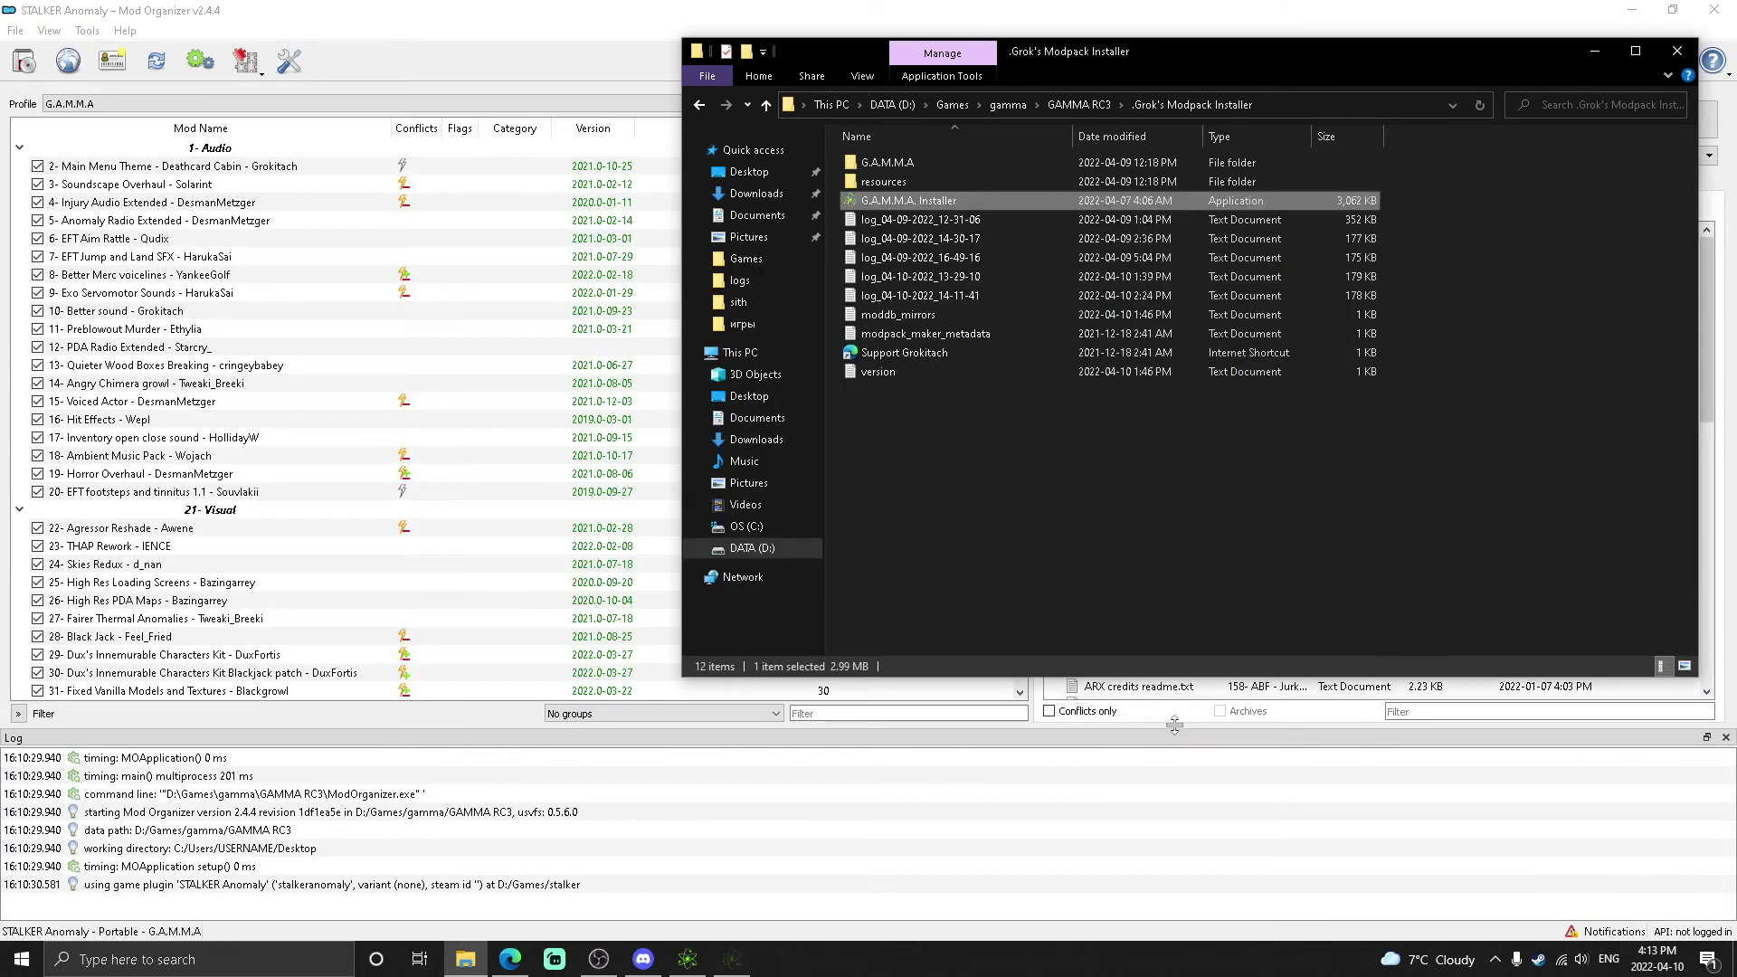
mouse_move(688, 959)
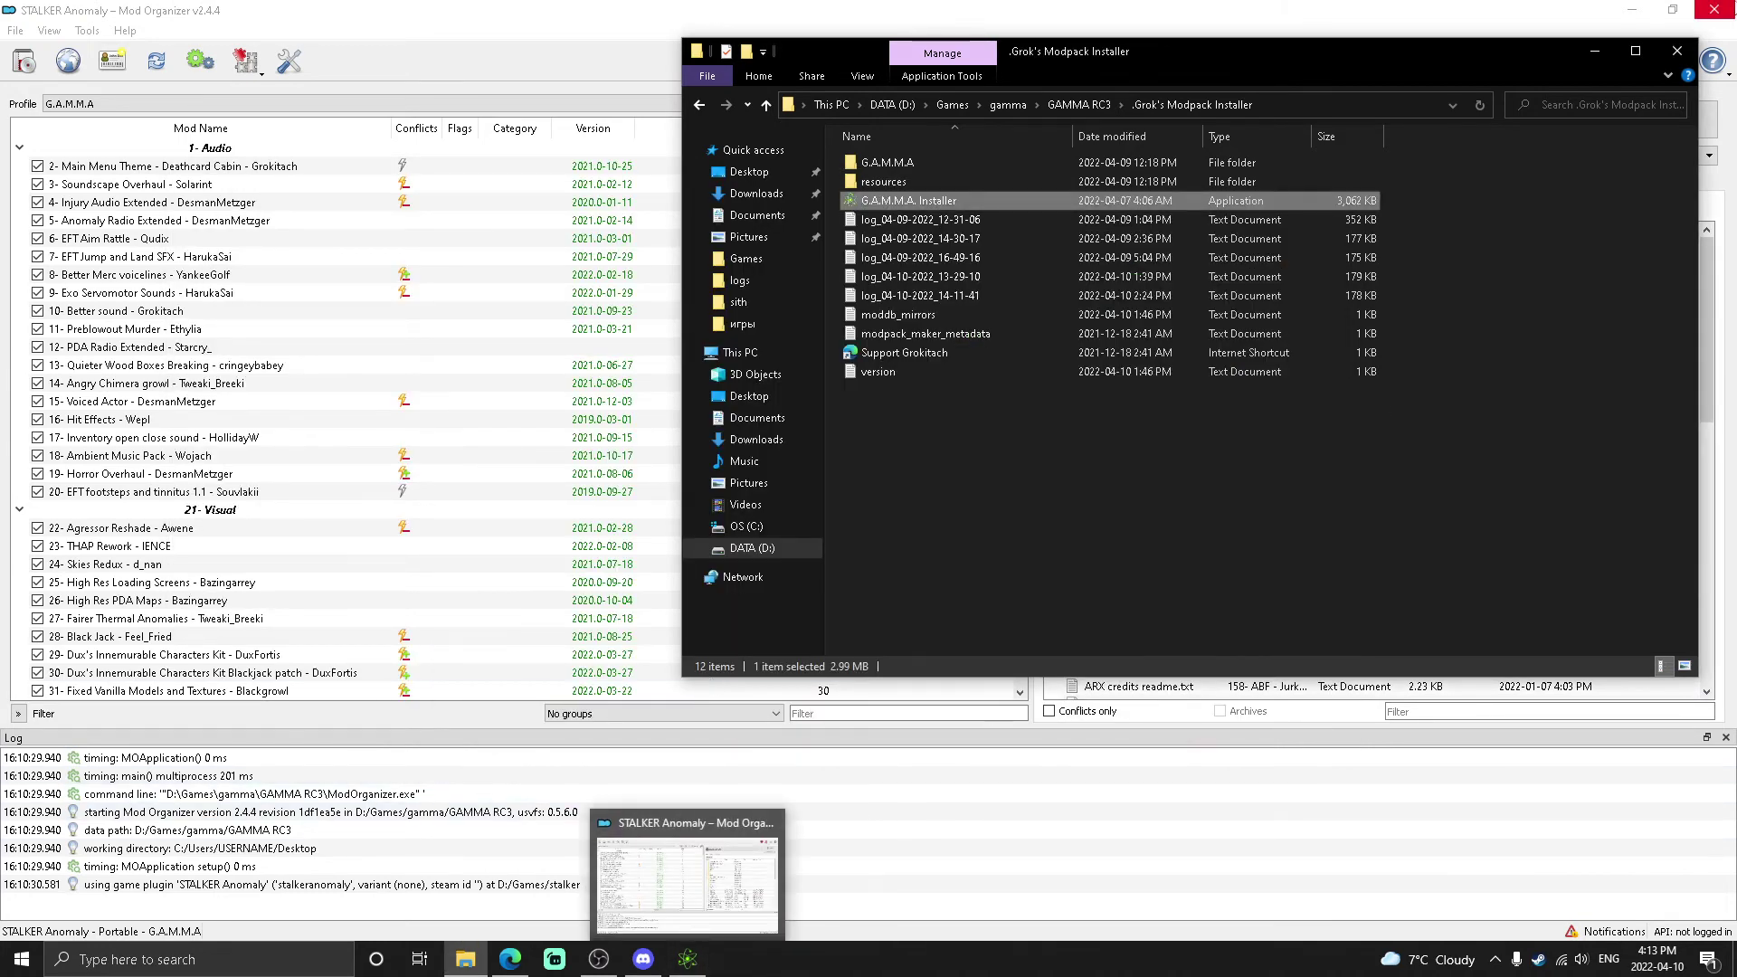
- Close Mod Organizer, relaunch G.A.M.M.A. from the desktop shortcut and run with Anomaly (DX11-AVX)
click(1677, 50)
click(1705, 9)
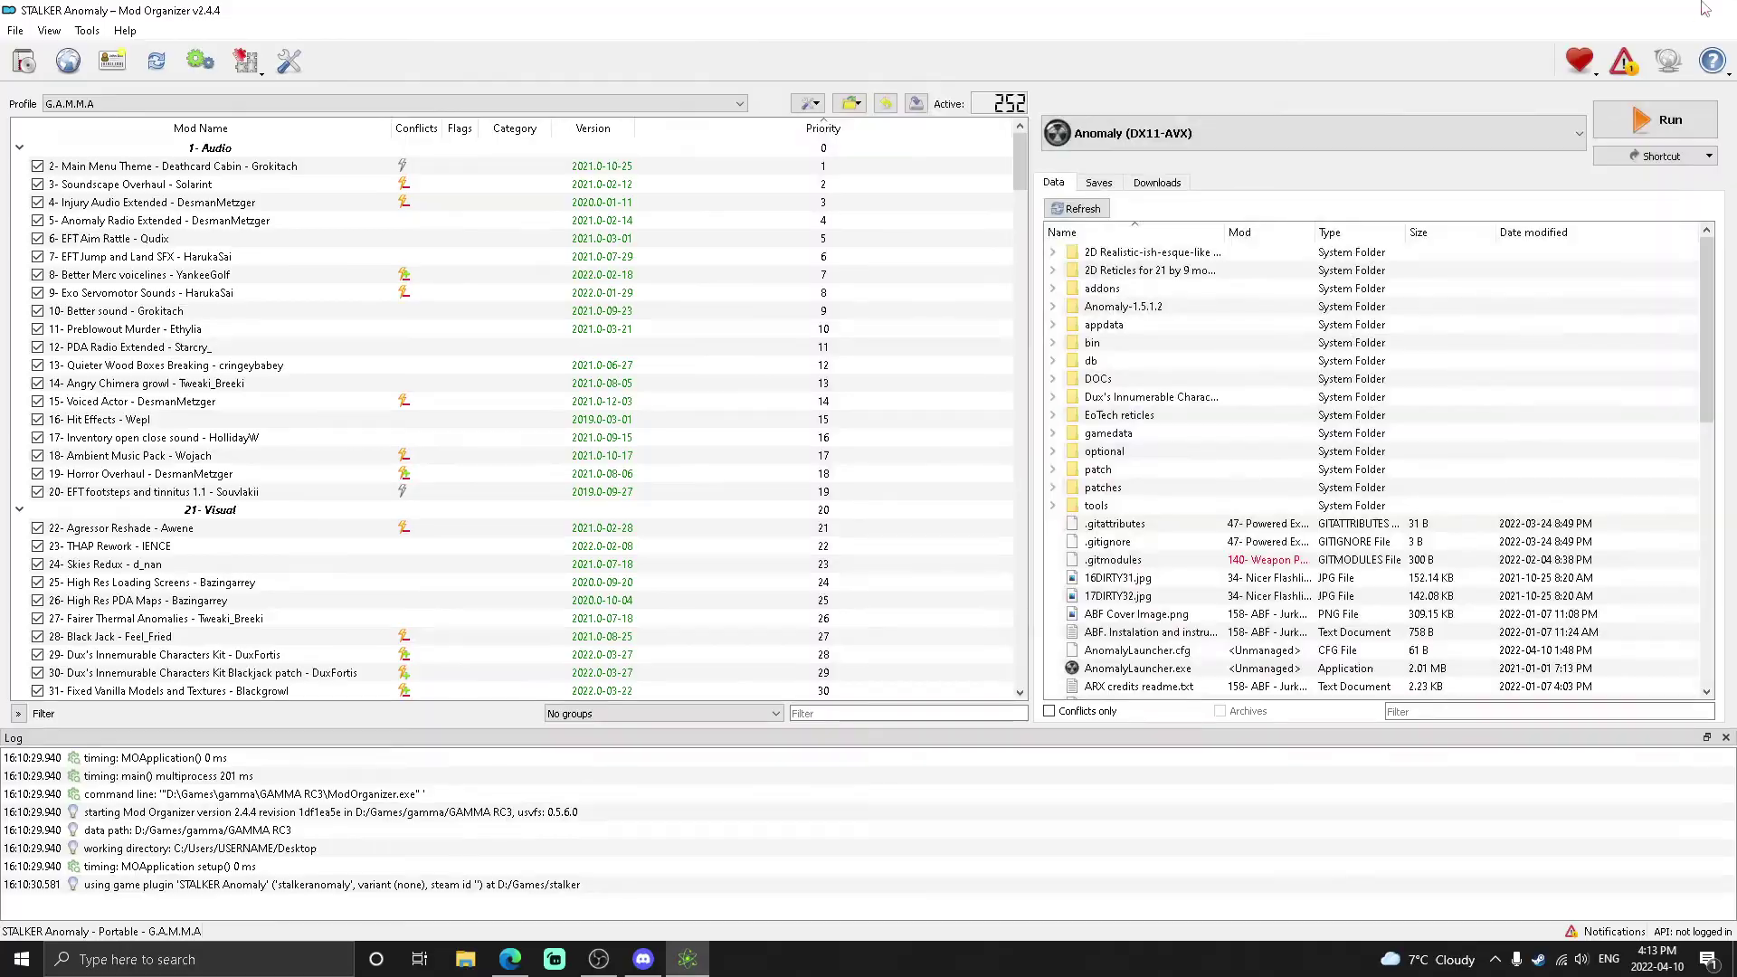
double_click(339, 398)
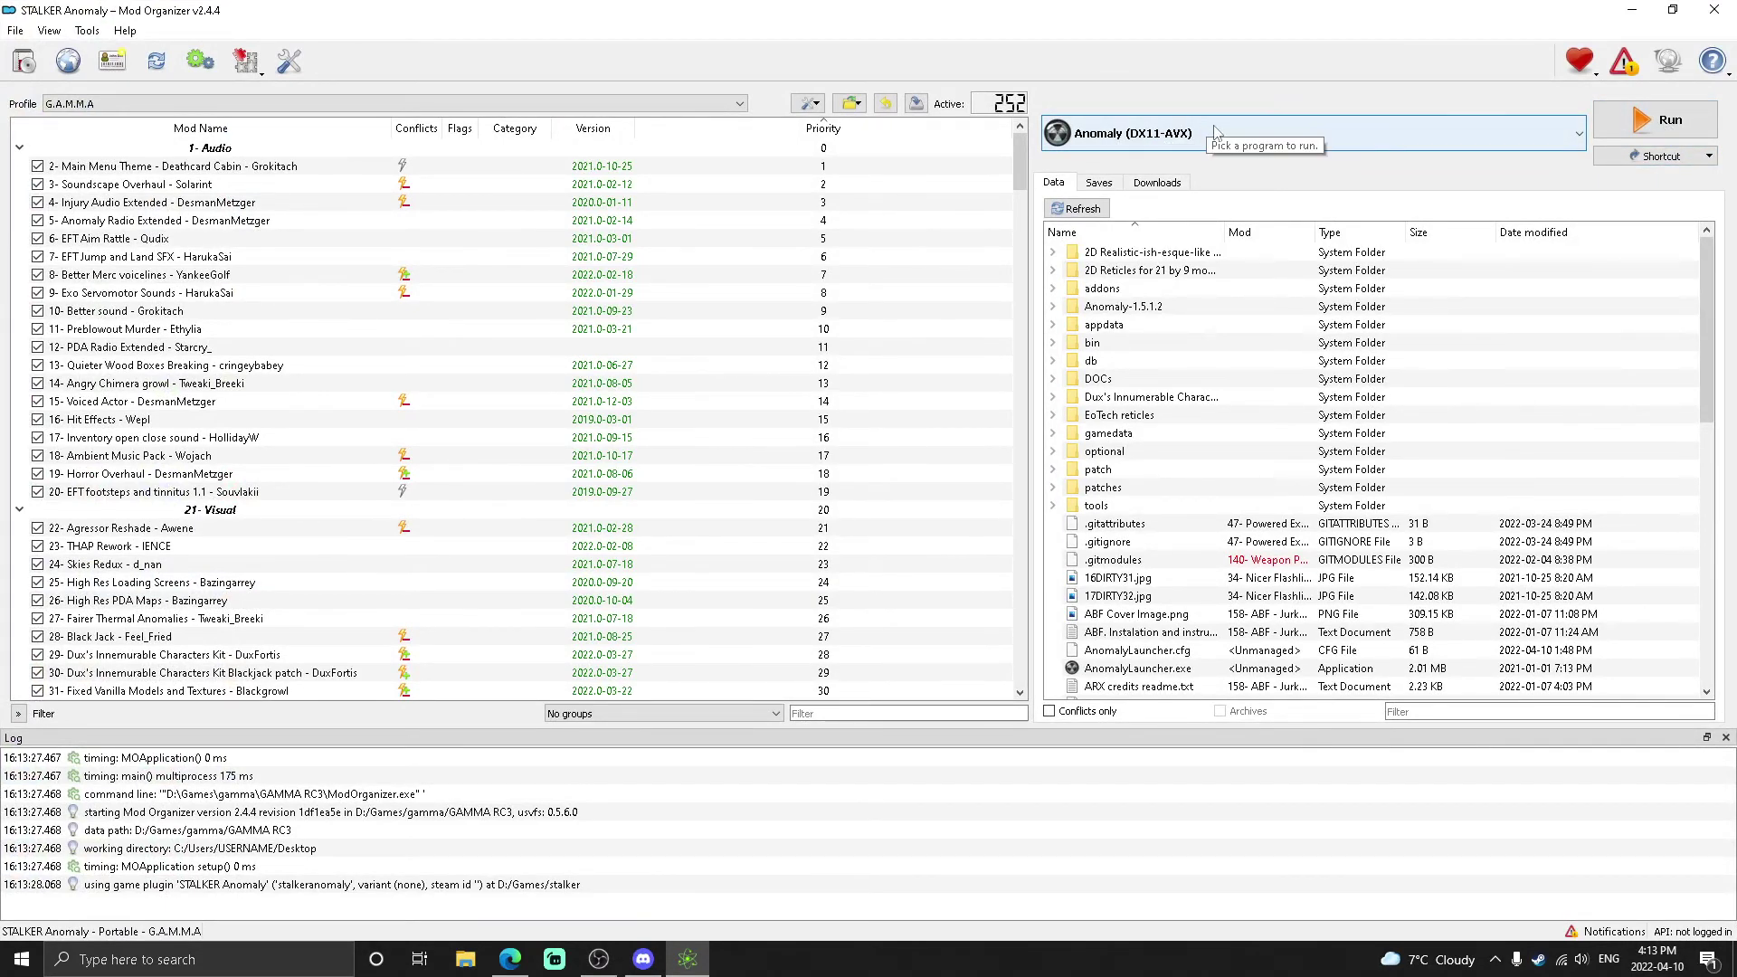
click(1647, 119)
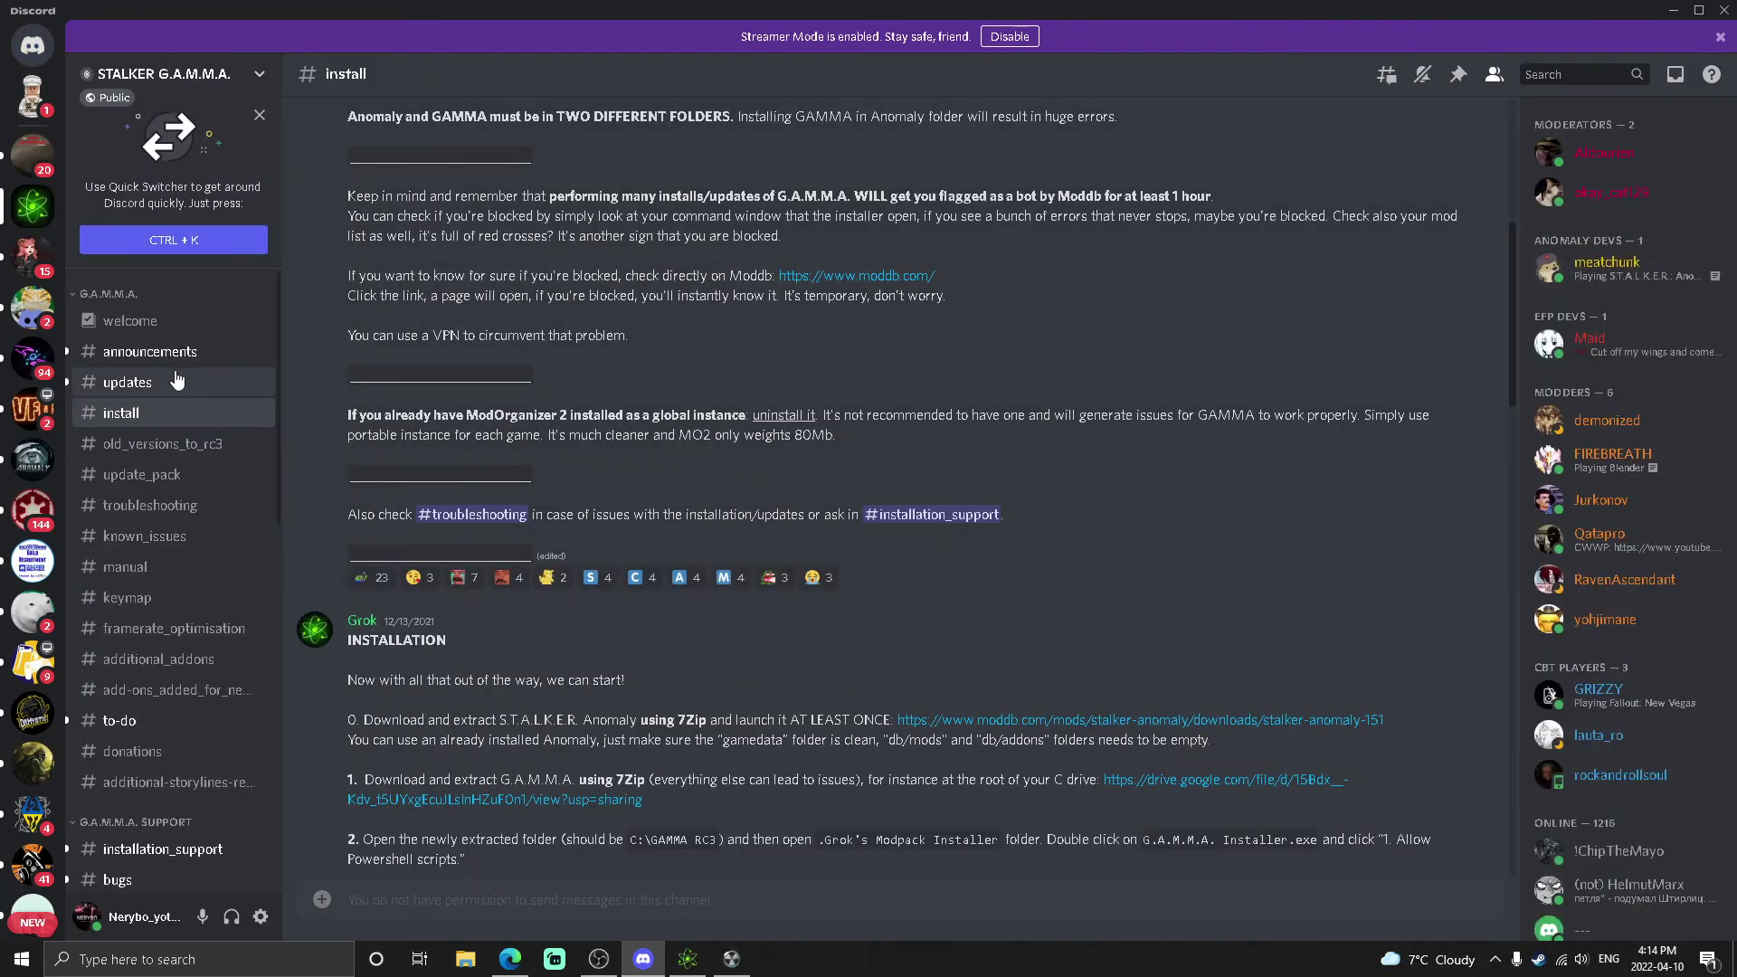
scroll(806, 175, up, 2)
scroll(816, 203, up, 4)
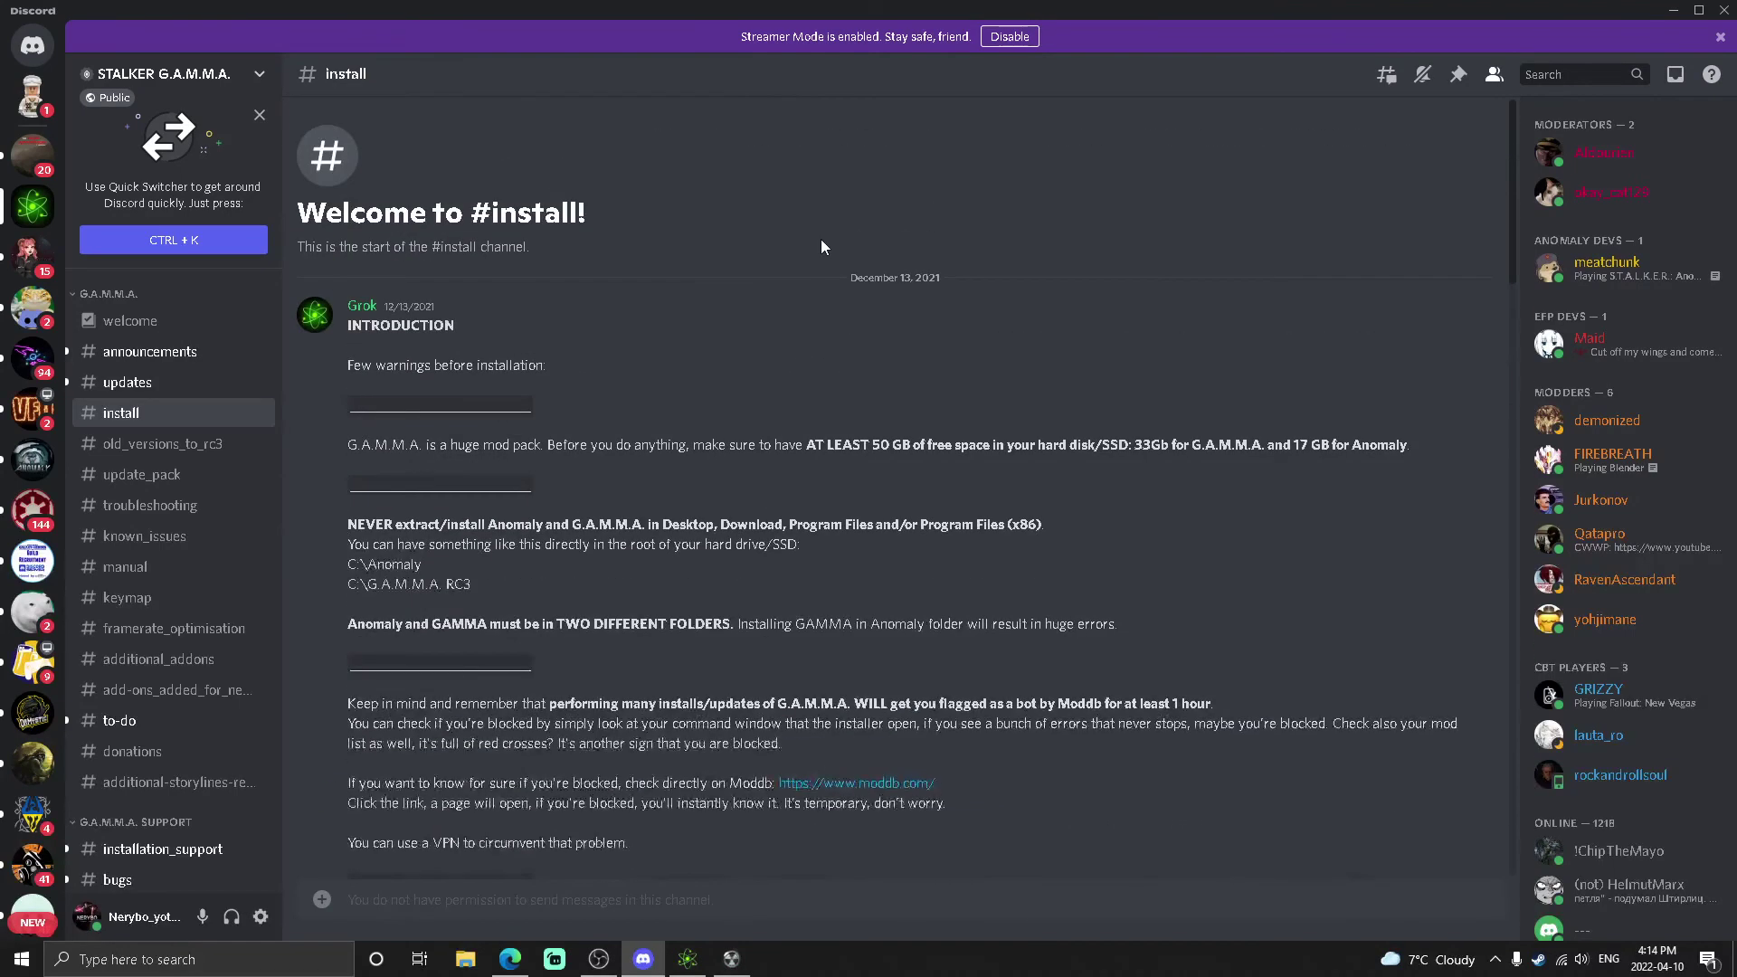
scroll(821, 247, down, 2)
scroll(822, 247, down, 3)
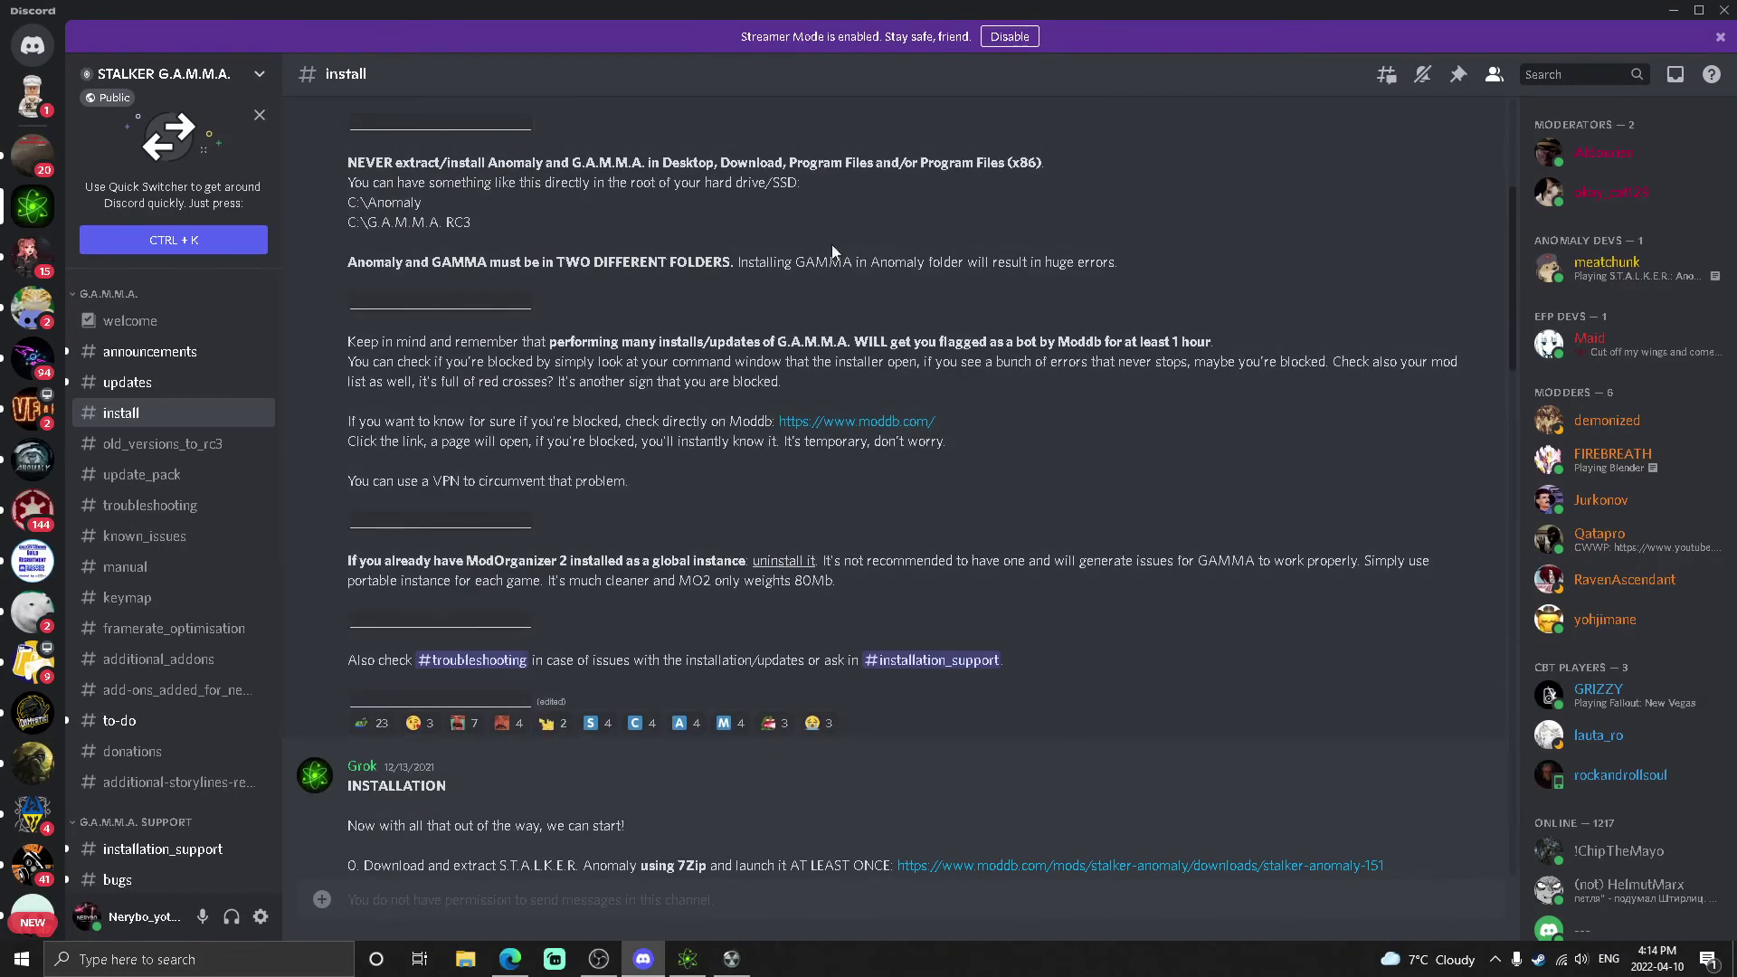
scroll(729, 184, up, 3)
scroll(789, 636, down, 2)
scroll(787, 636, down, 1)
scroll(791, 641, down, 3)
scroll(792, 642, down, 2)
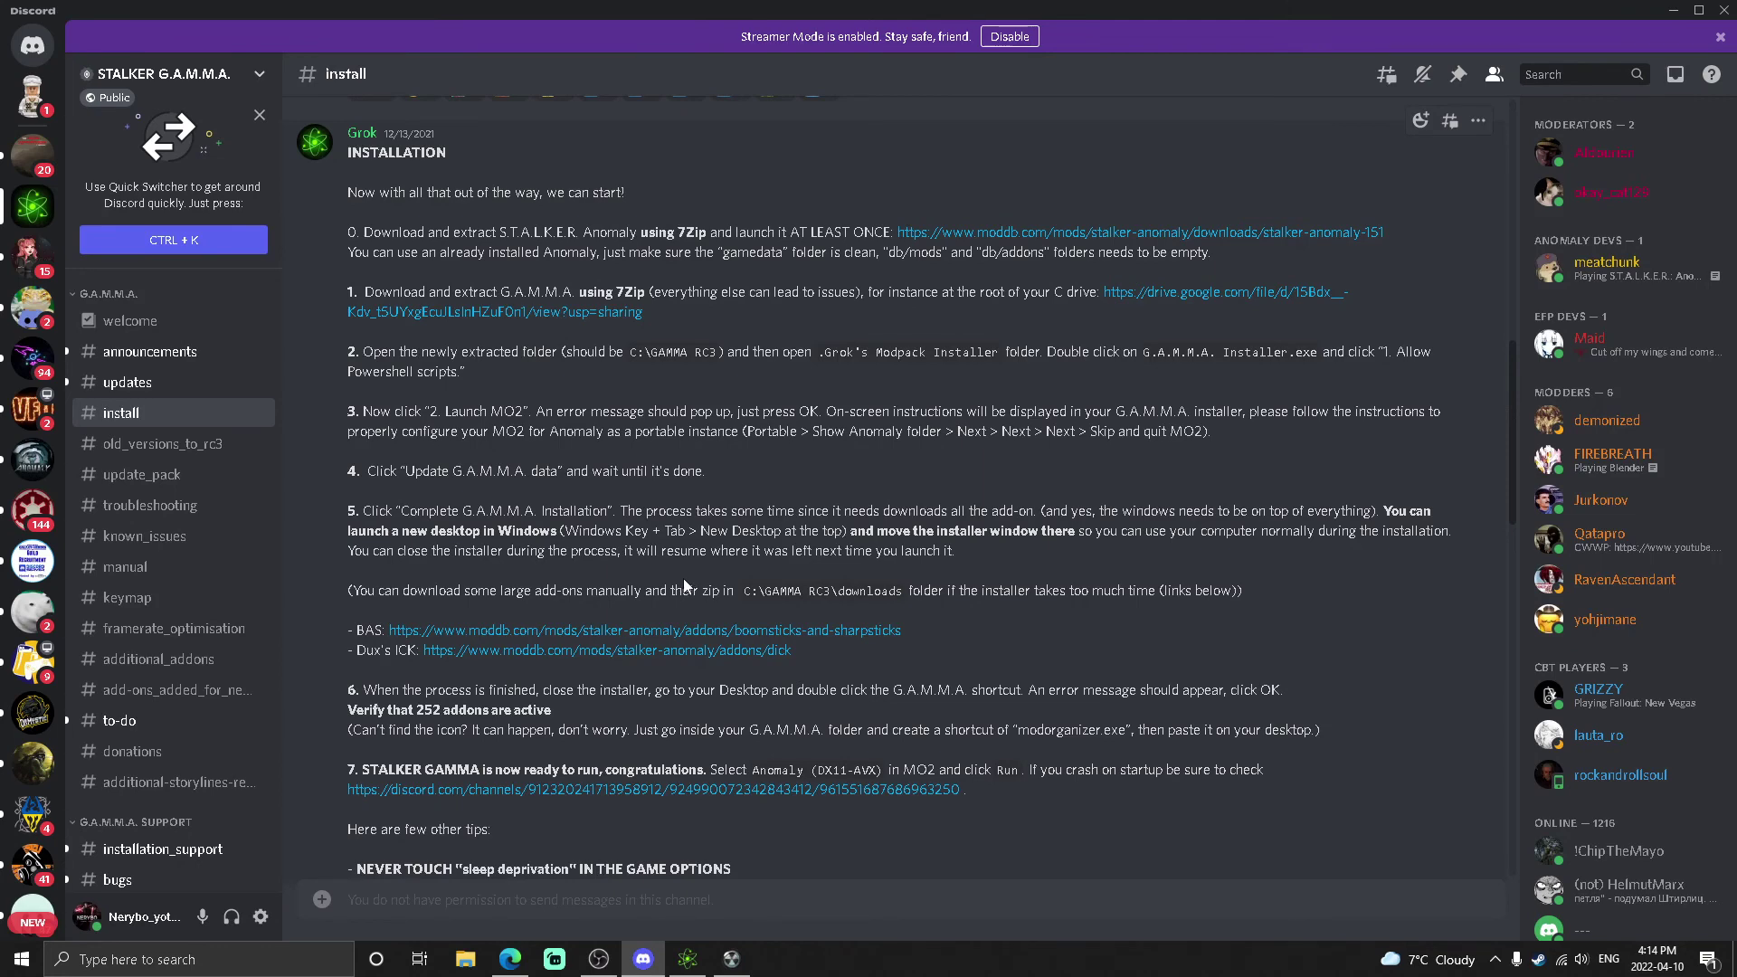
scroll(230, 543, down, 3)
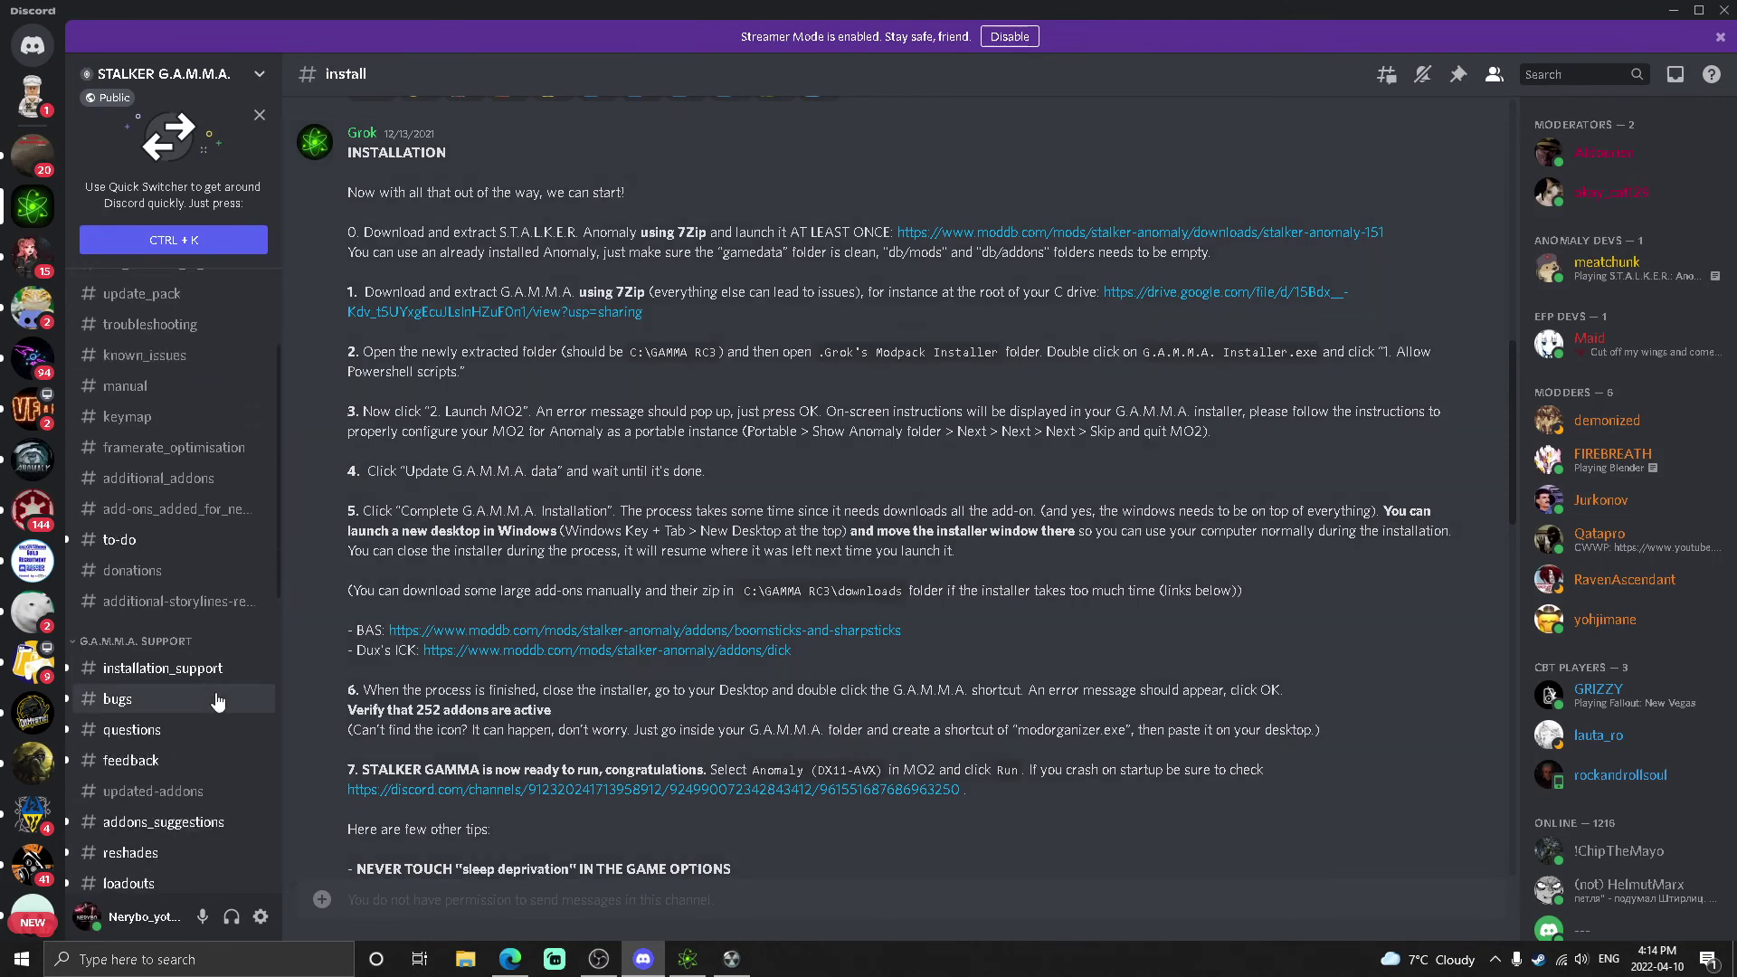
- Switch to the #installation_support channel and review its latest help messages
click(215, 673)
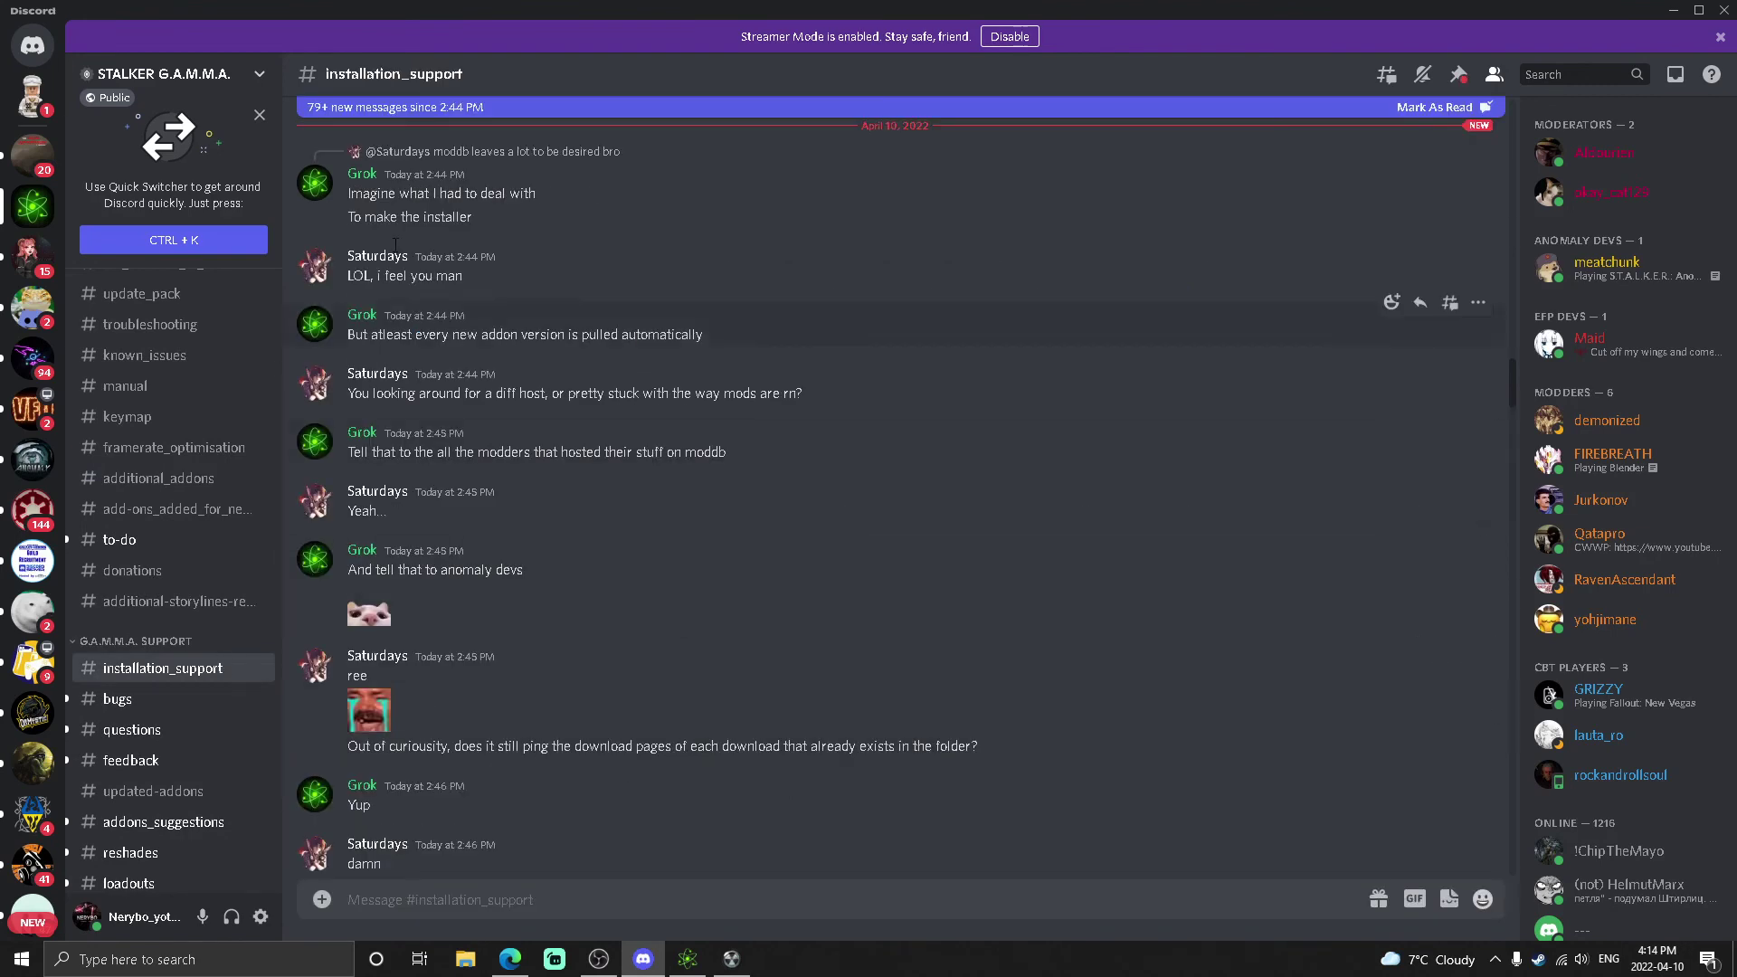
scroll(1059, 769, down, 2)
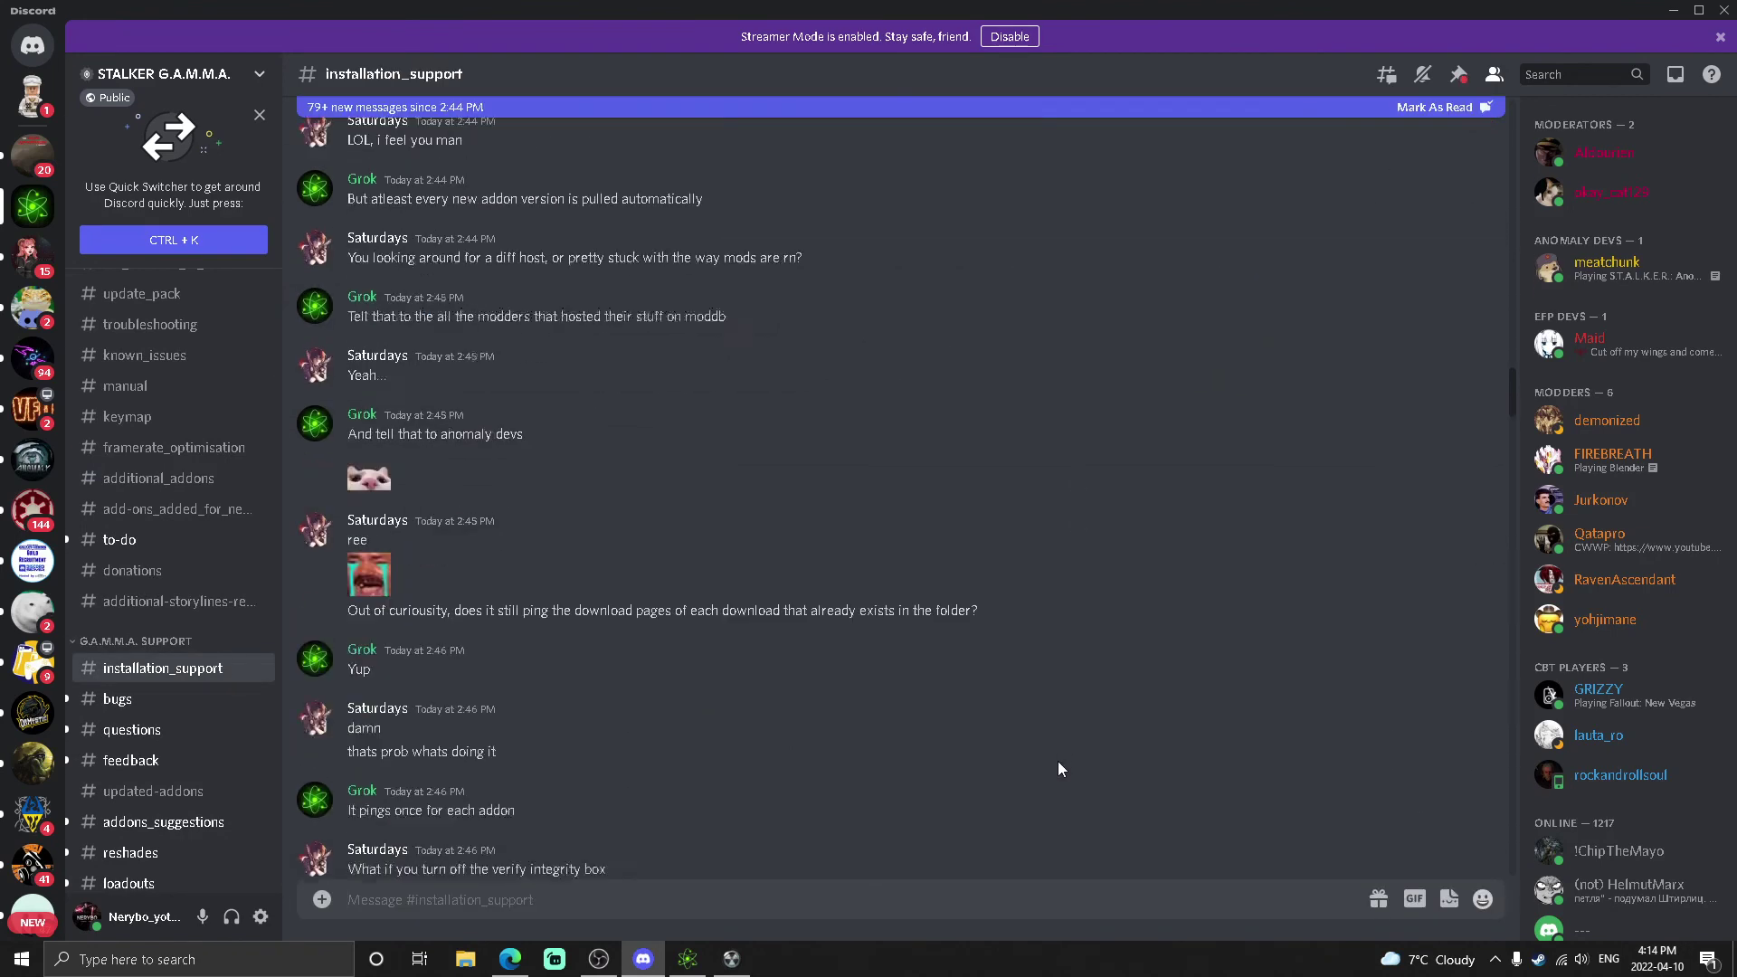
scroll(1058, 769, down, 3)
scroll(1058, 770, down, 5)
scroll(1059, 770, down, 5)
scroll(1059, 770, down, 3)
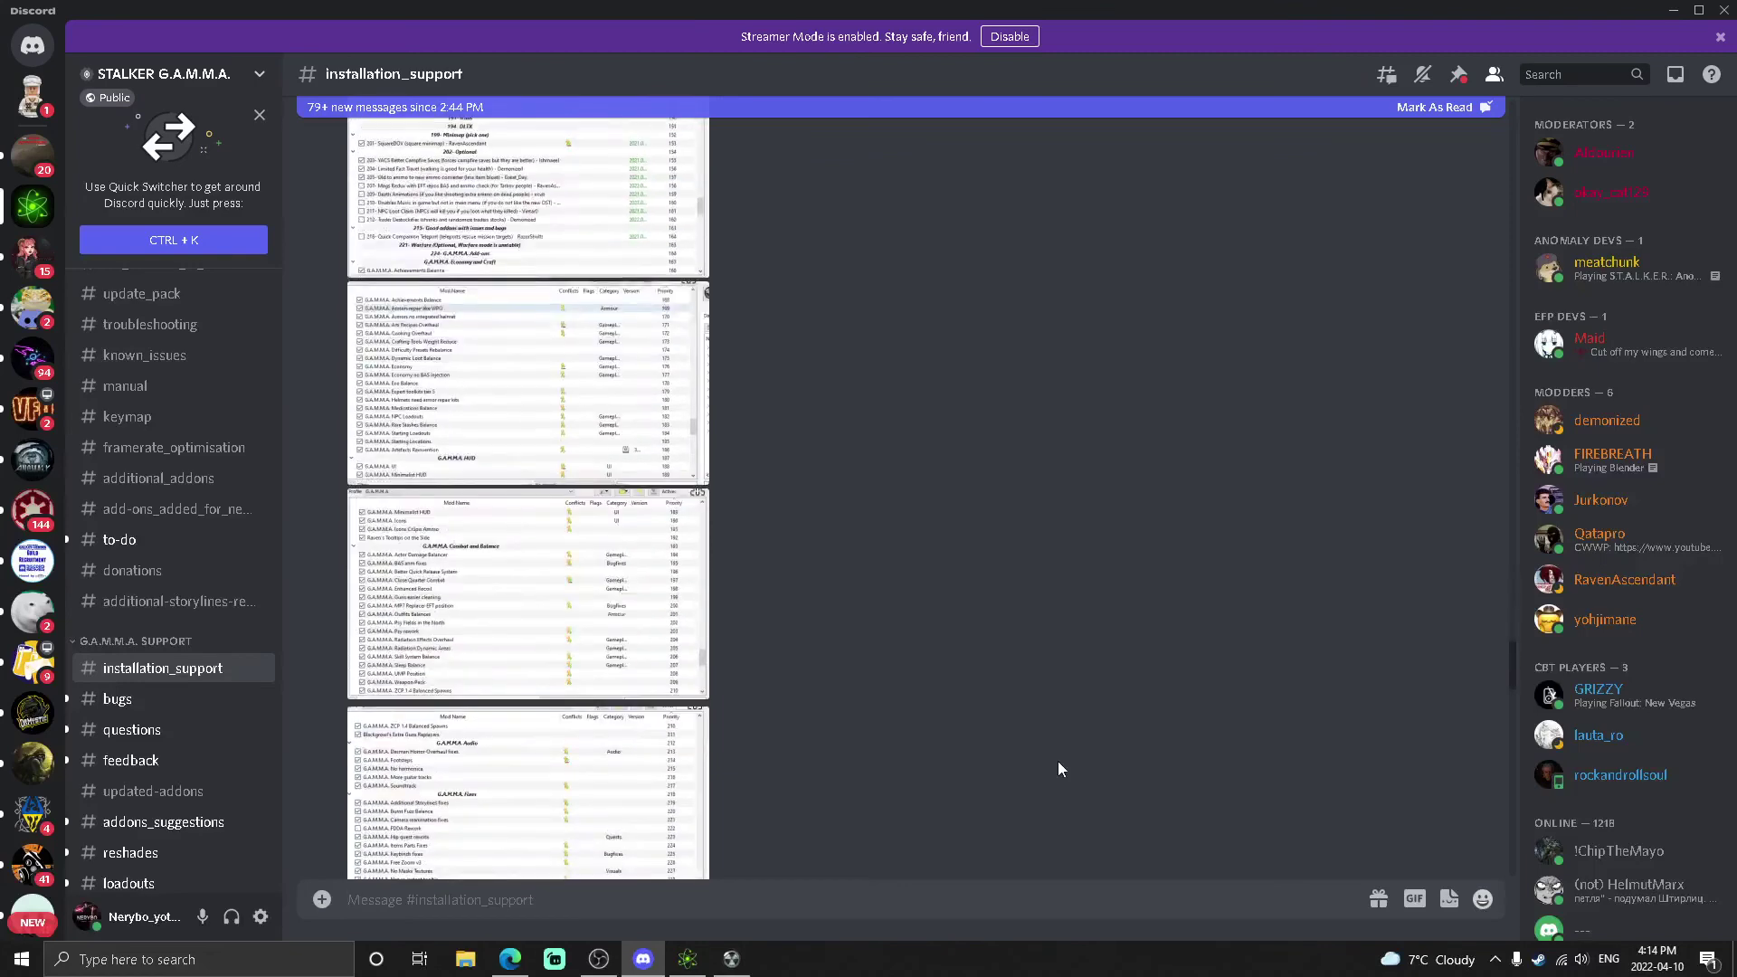
scroll(1059, 770, down, 5)
scroll(1059, 769, down, 5)
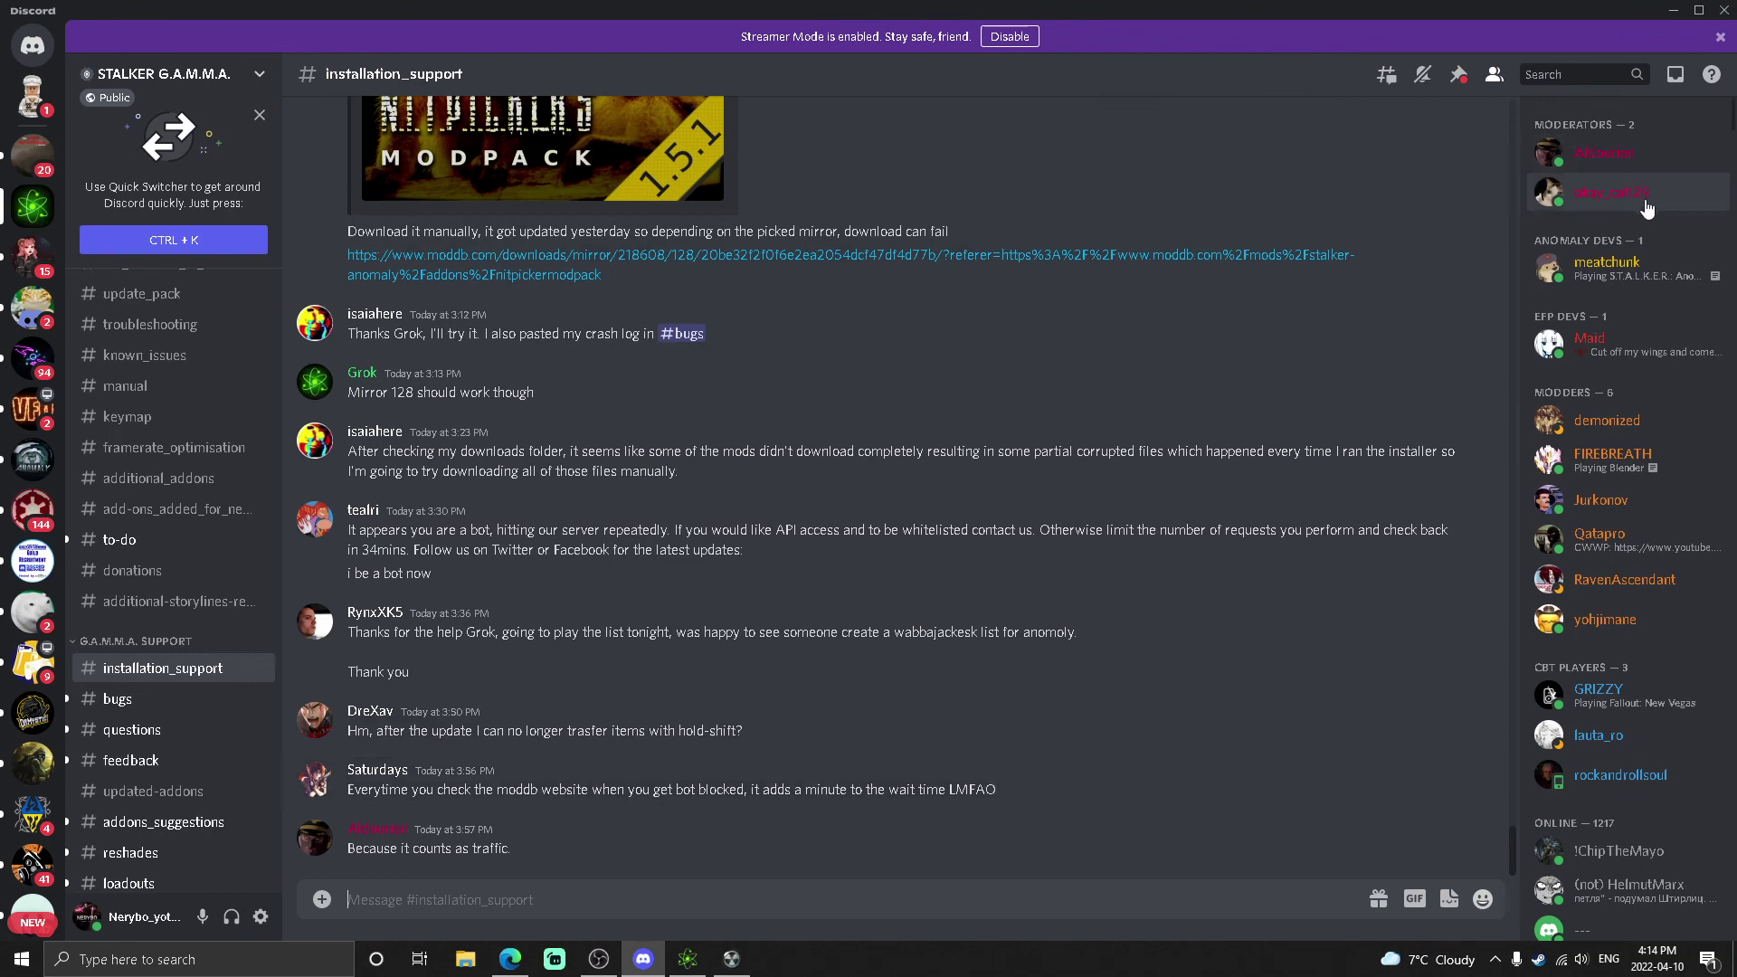
scroll(1302, 260, up, 3)
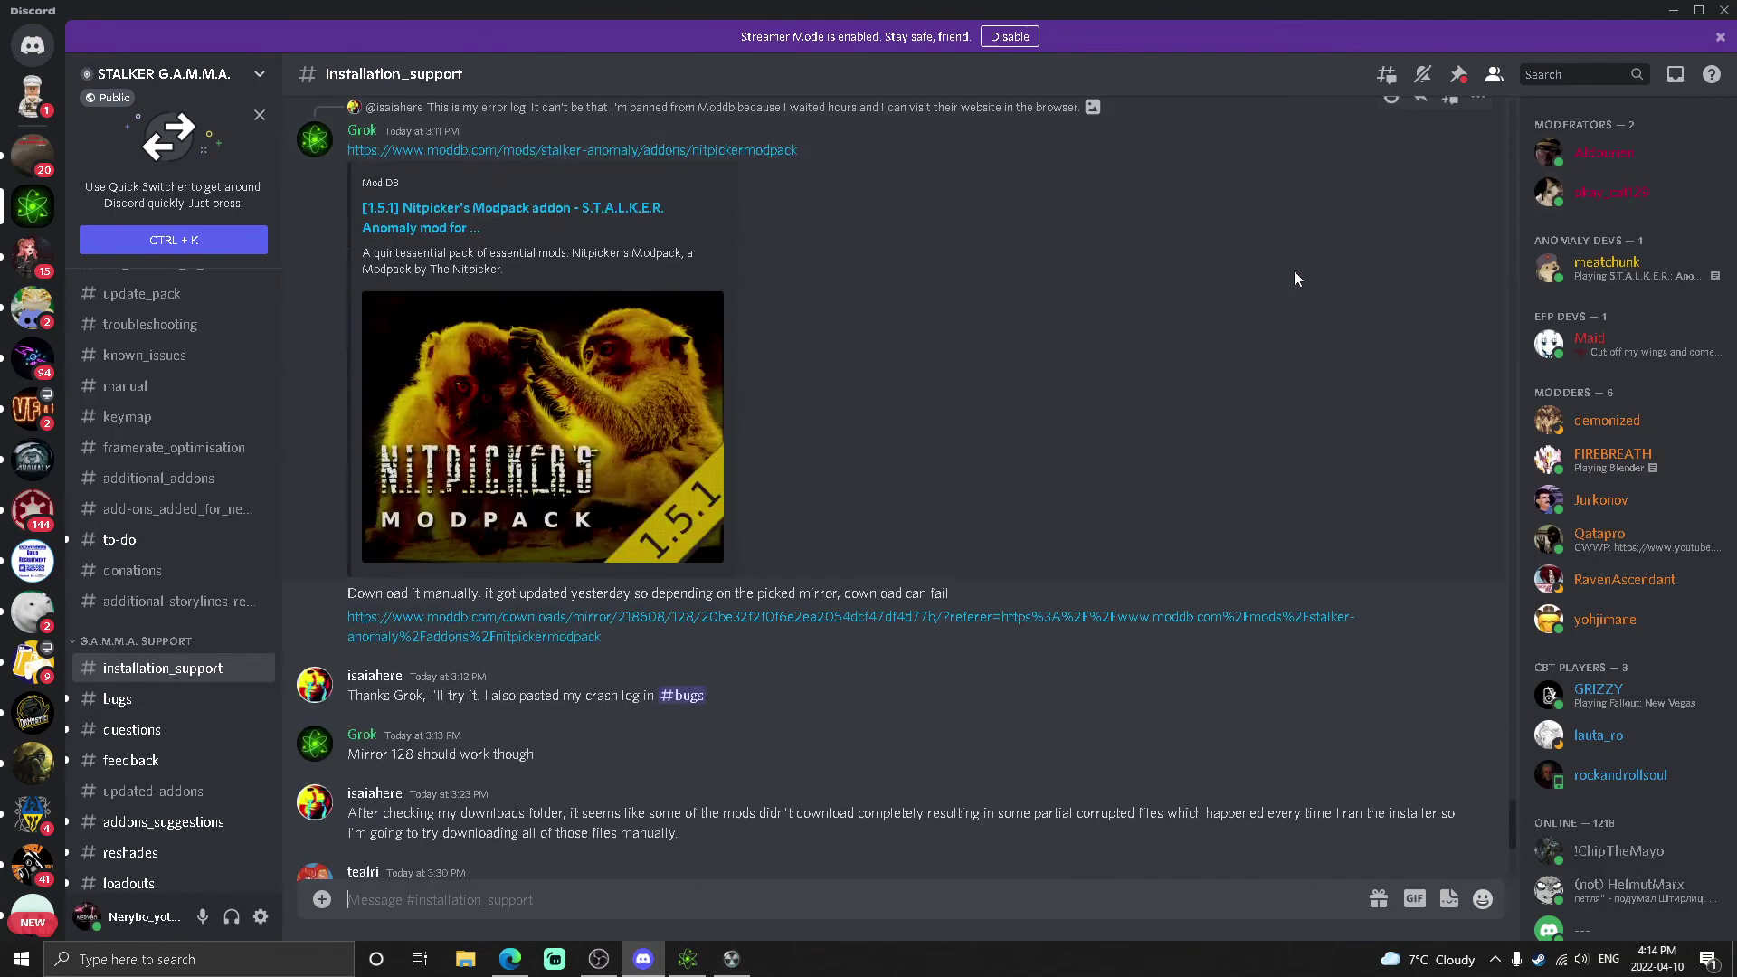
scroll(1293, 270, down, 3)
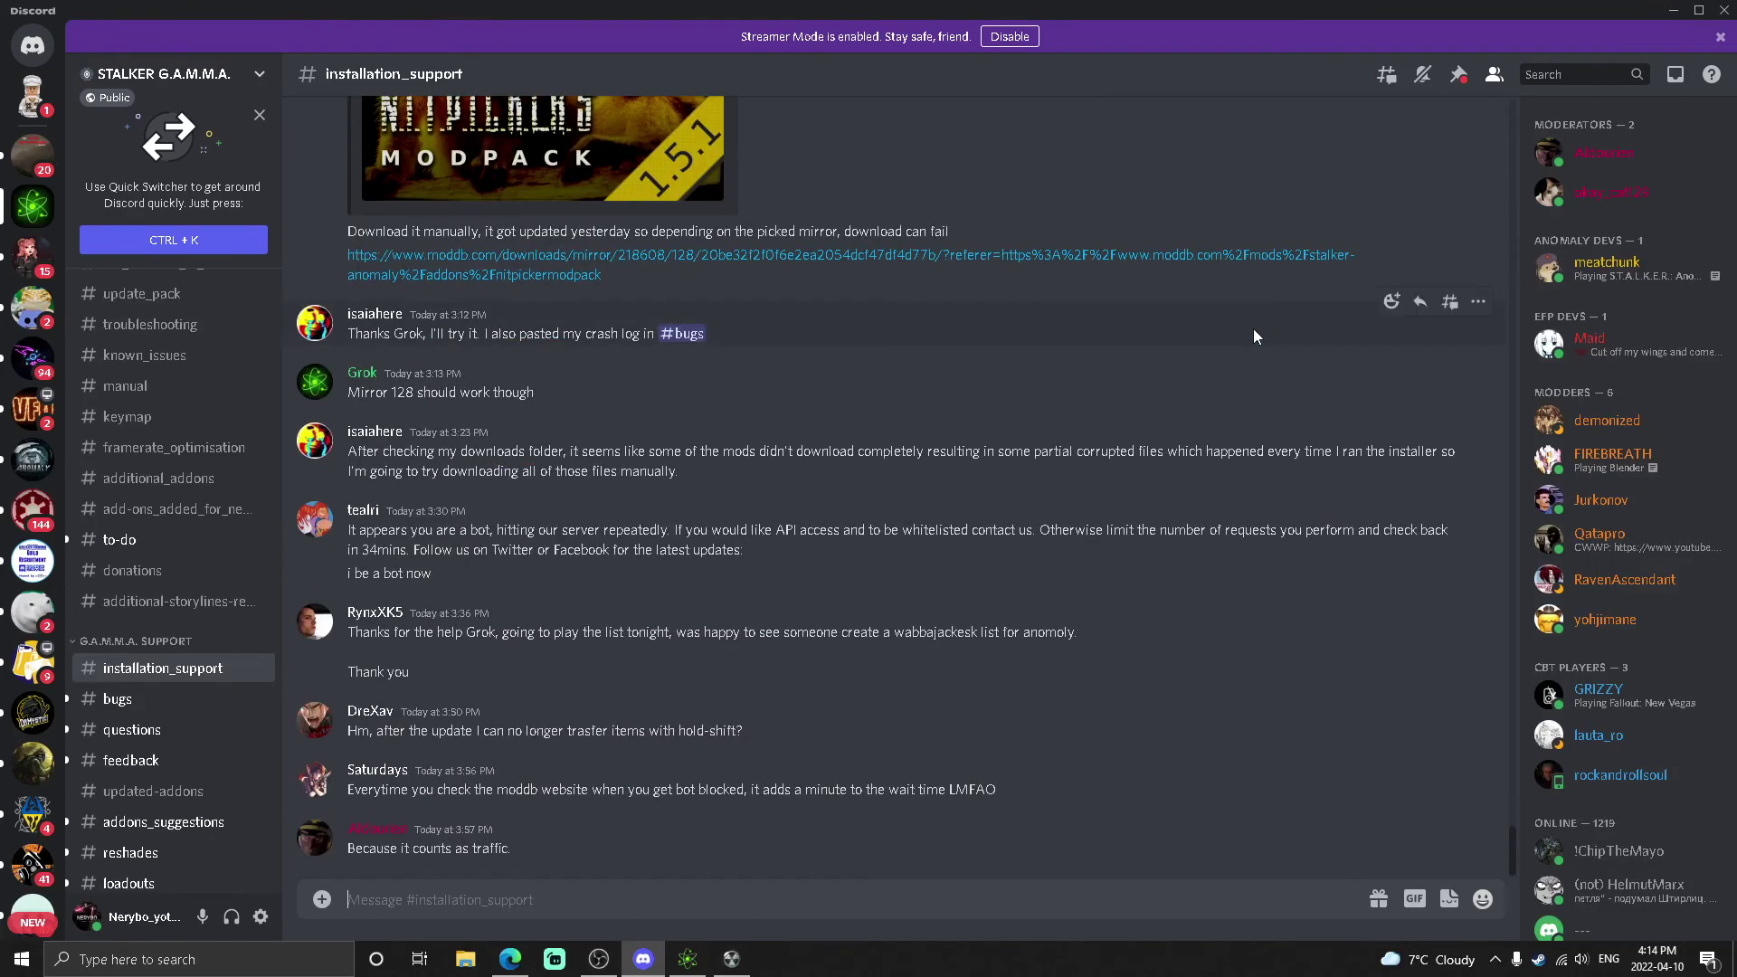